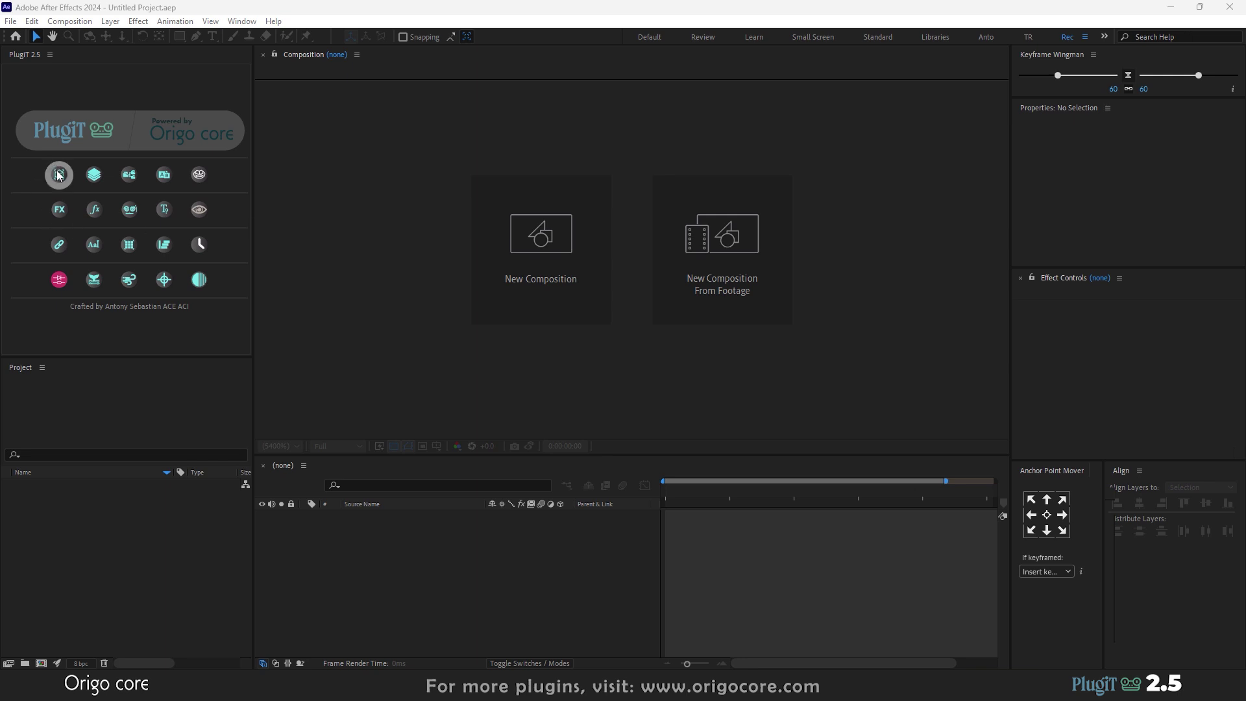
# - Open the Plug3D.aep project from the Plug3D AEP folder
pyautogui.click(25, 178)
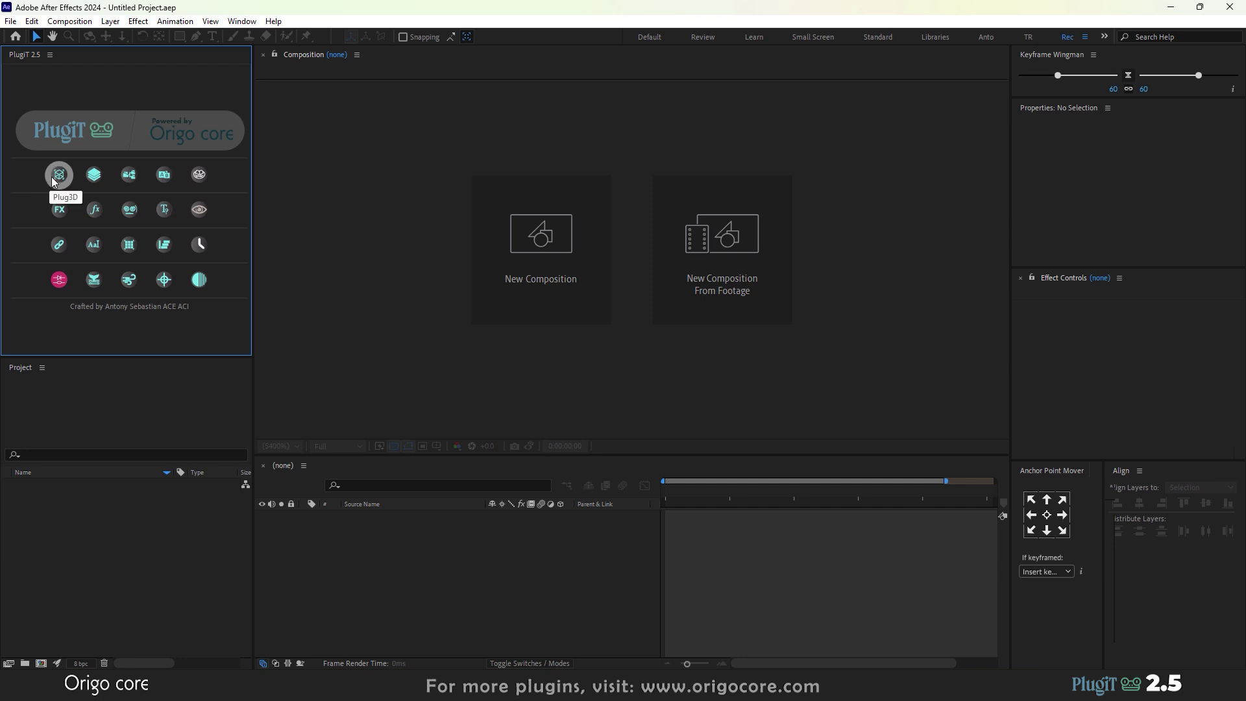
pyautogui.click(10, 21)
pyautogui.moveTo(71, 64)
pyautogui.click(247, 65)
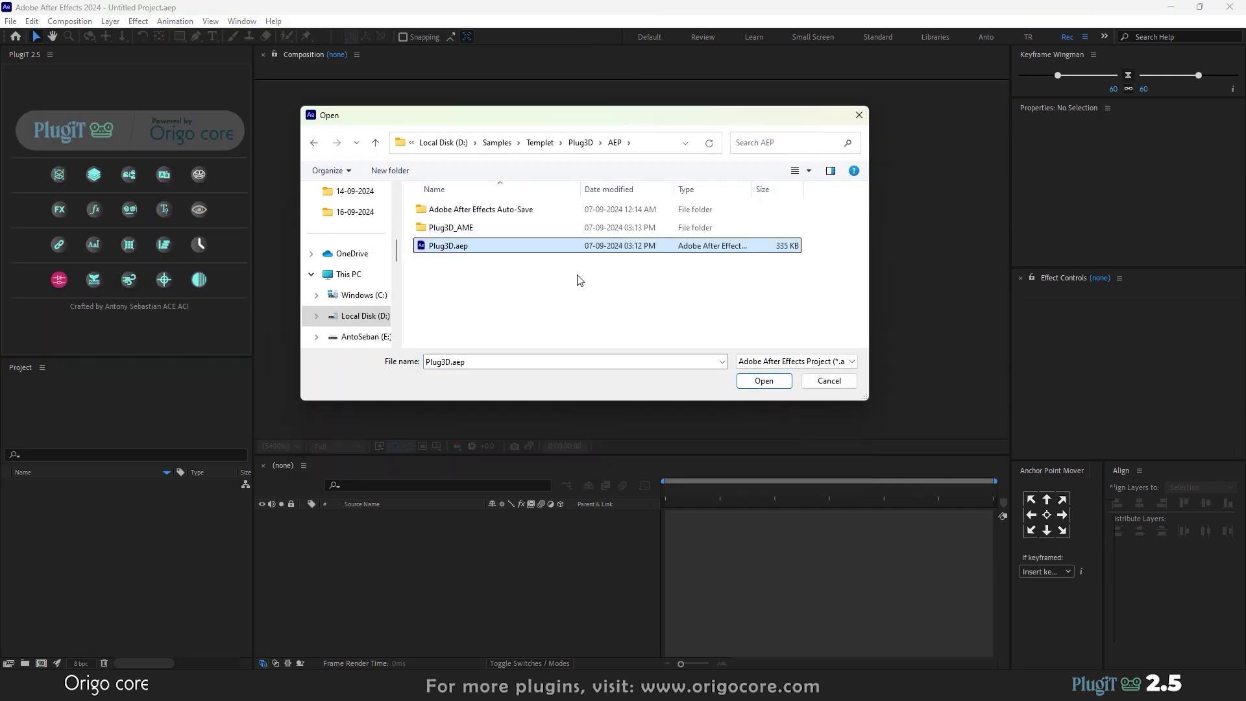
pyautogui.click(774, 381)
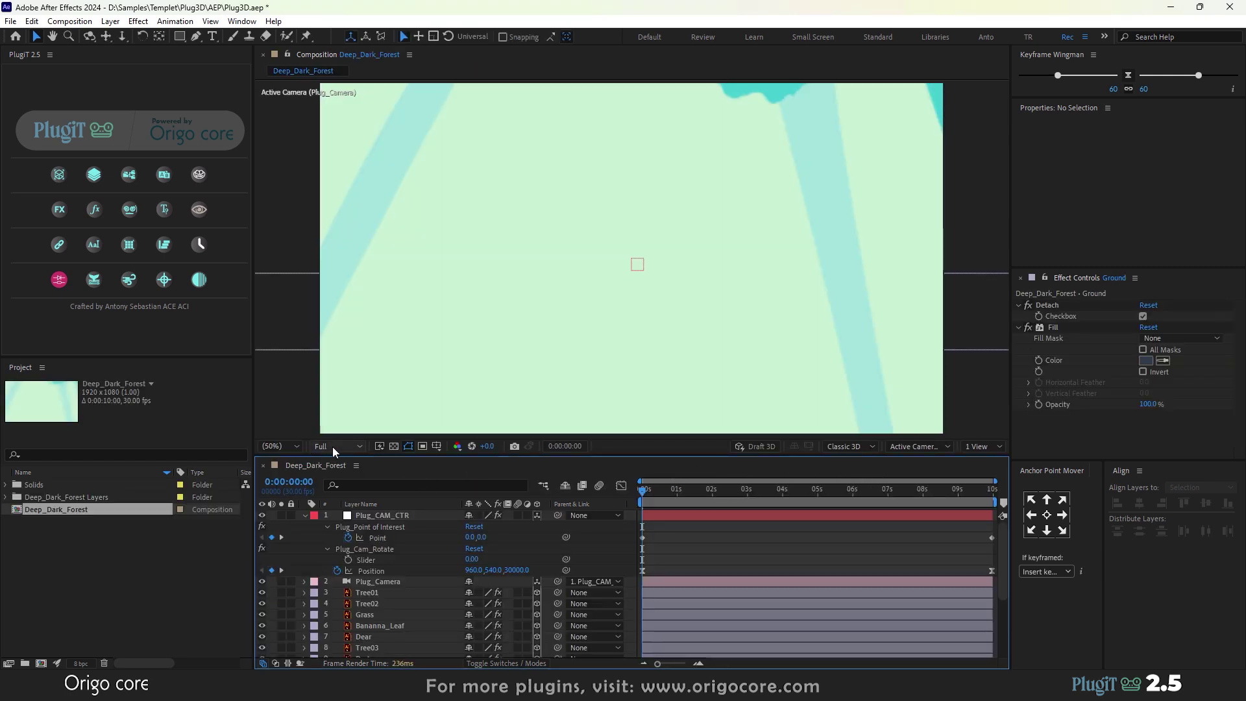
# - Preview the Deep_Dark_Forest composition from its start at full resolution
pyautogui.click(332, 446)
pyautogui.click(337, 458)
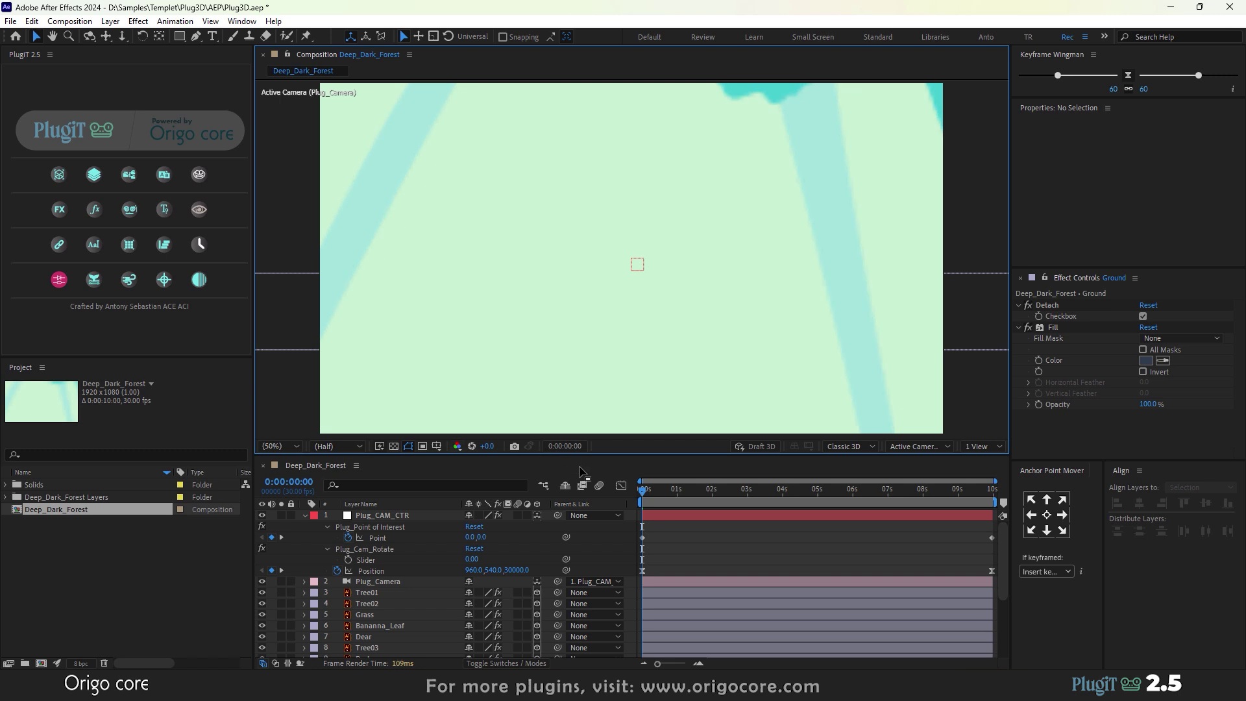
pyautogui.click(332, 446)
pyautogui.click(339, 479)
pyautogui.click(629, 493)
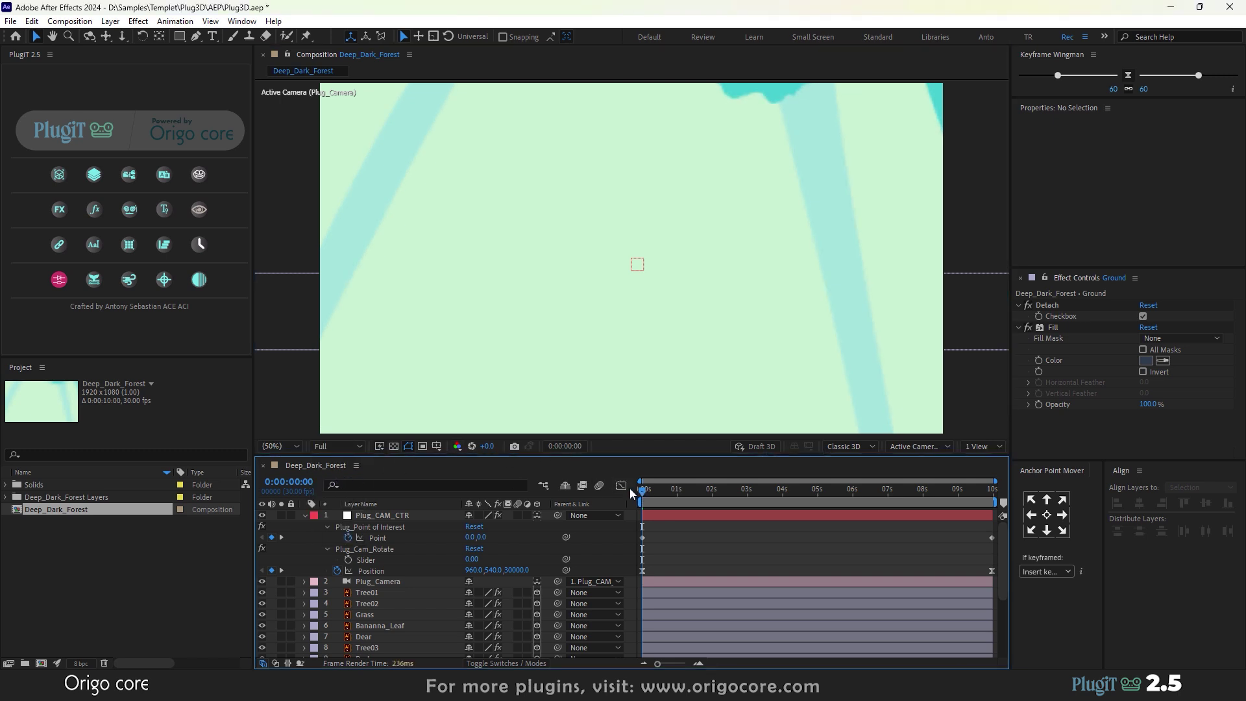
pyautogui.press('space')
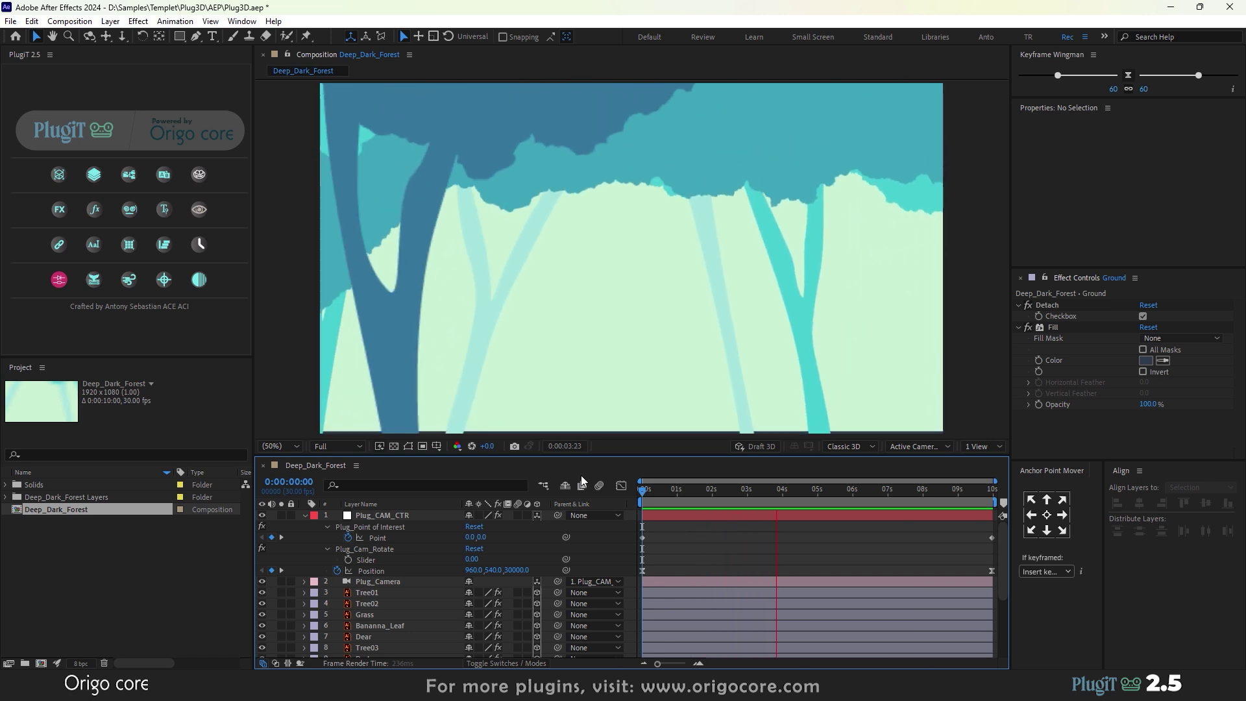
# - Collapse the Tree06 layer's properties and look through the composition's layer list from the camera controller to Ground
pyautogui.scroll(-3, 383, 585)
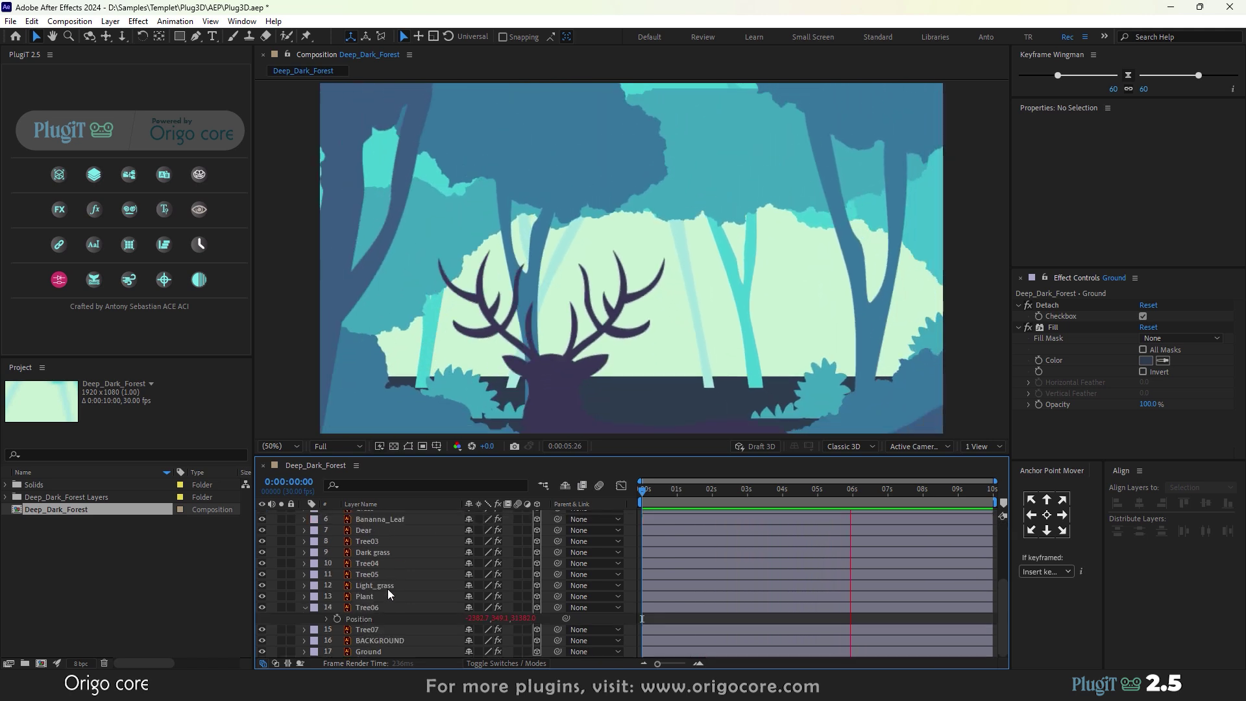
pyautogui.click(304, 607)
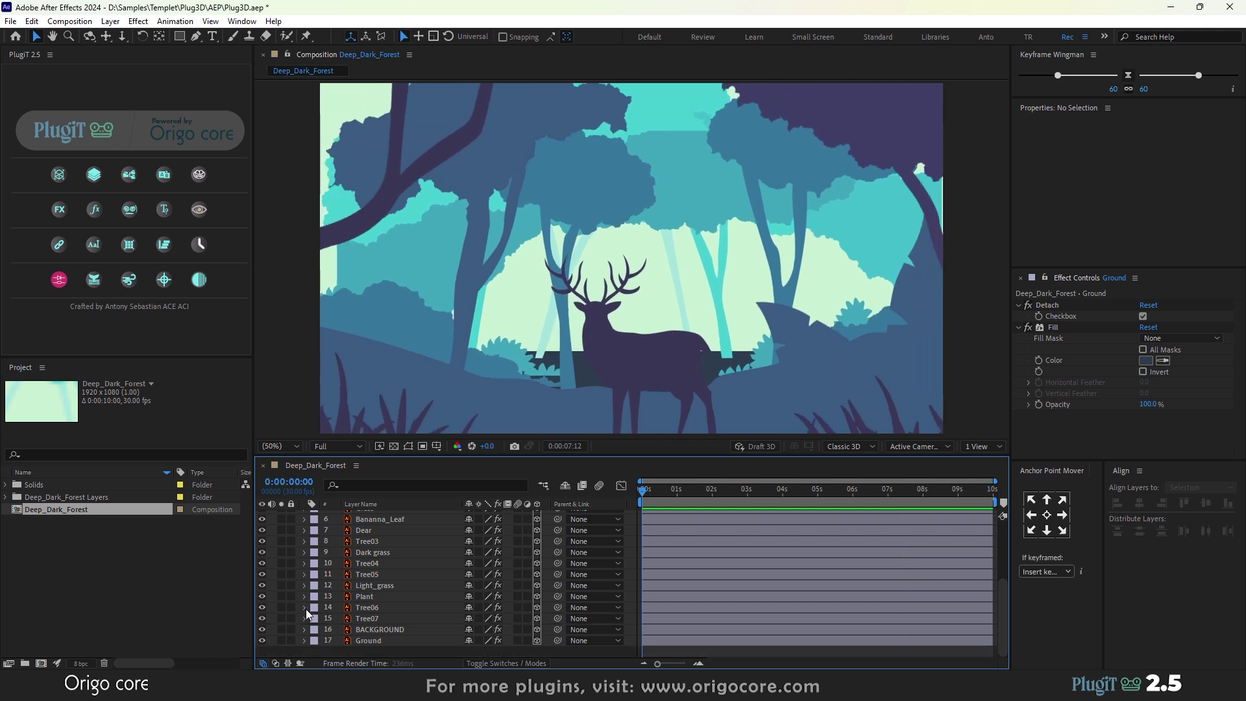
pyautogui.scroll(3, 392, 576)
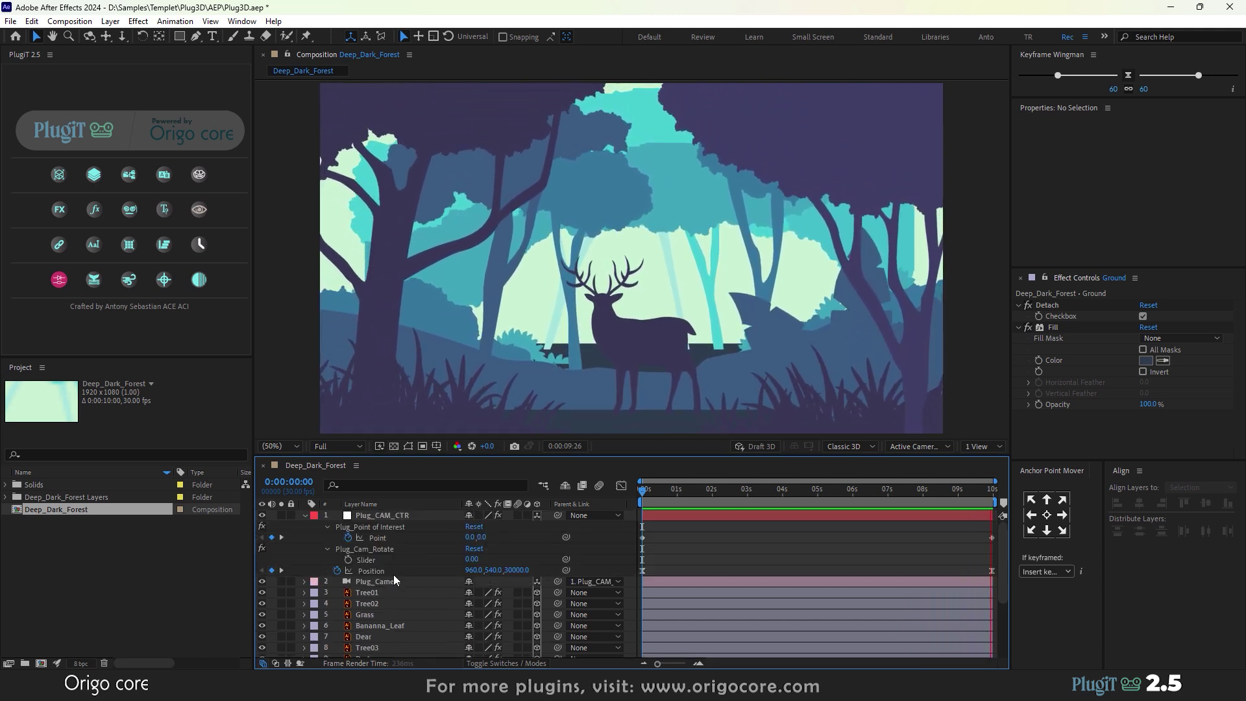
pyautogui.scroll(-5, 394, 577)
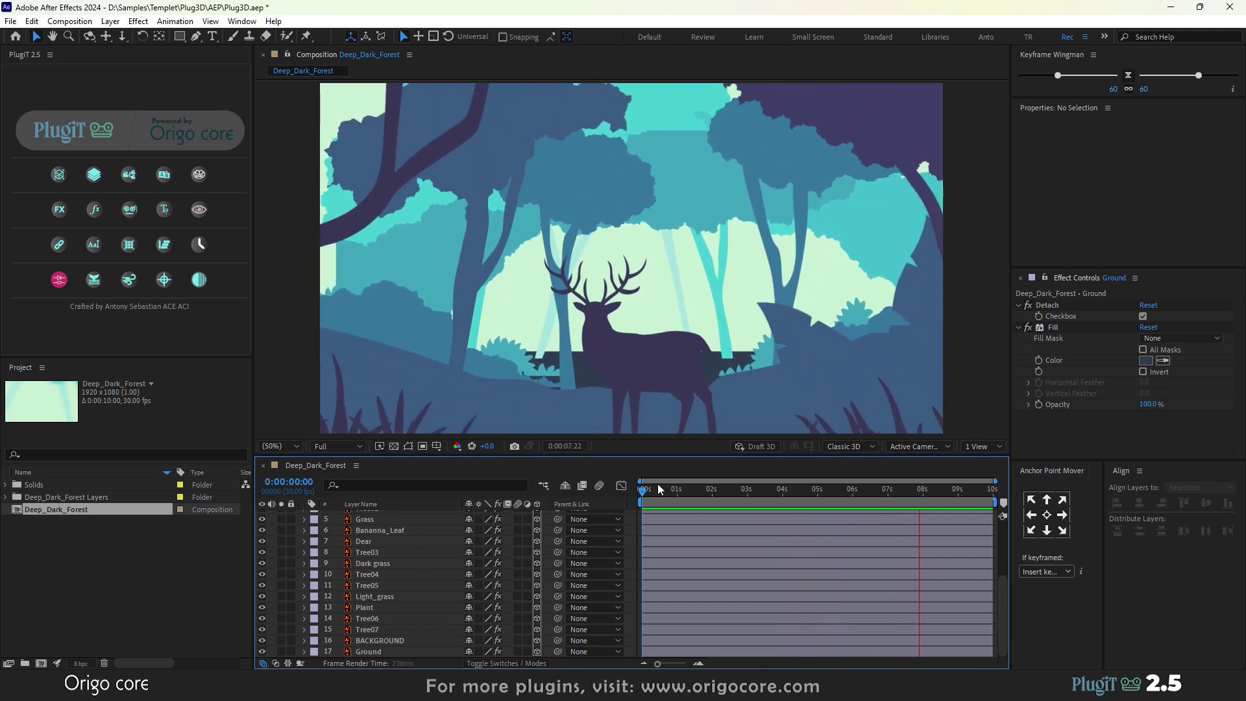
# - Scrub the timeline between about 5 and 9.5 seconds to examine the camera move through the forest layers
pyautogui.moveTo(657, 489); pyautogui.dragTo(843, 495)
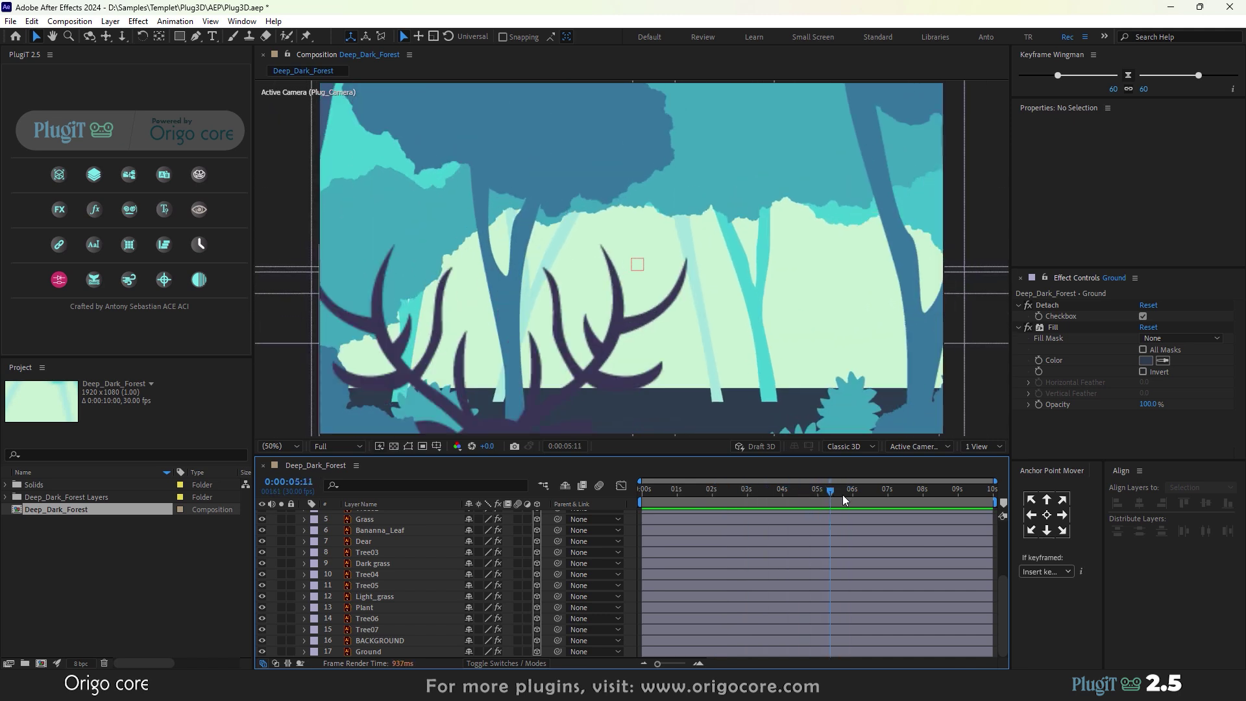
pyautogui.click(949, 489)
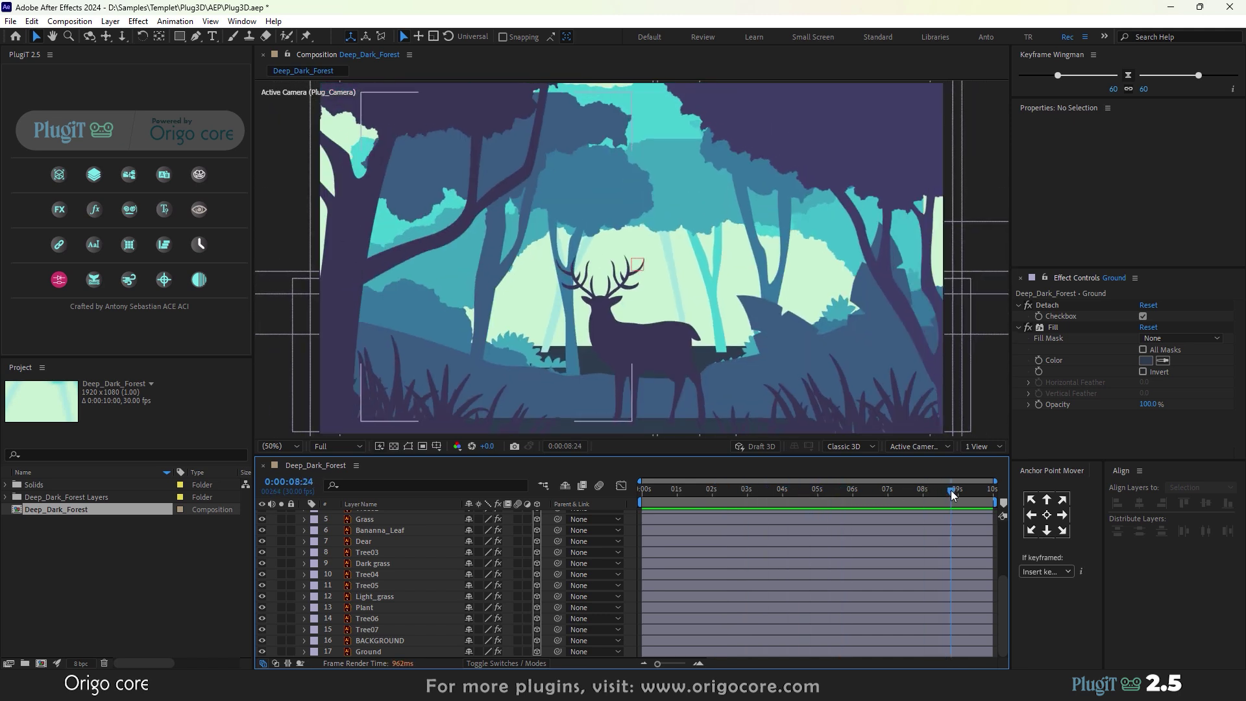
pyautogui.moveTo(950, 489); pyautogui.dragTo(977, 492)
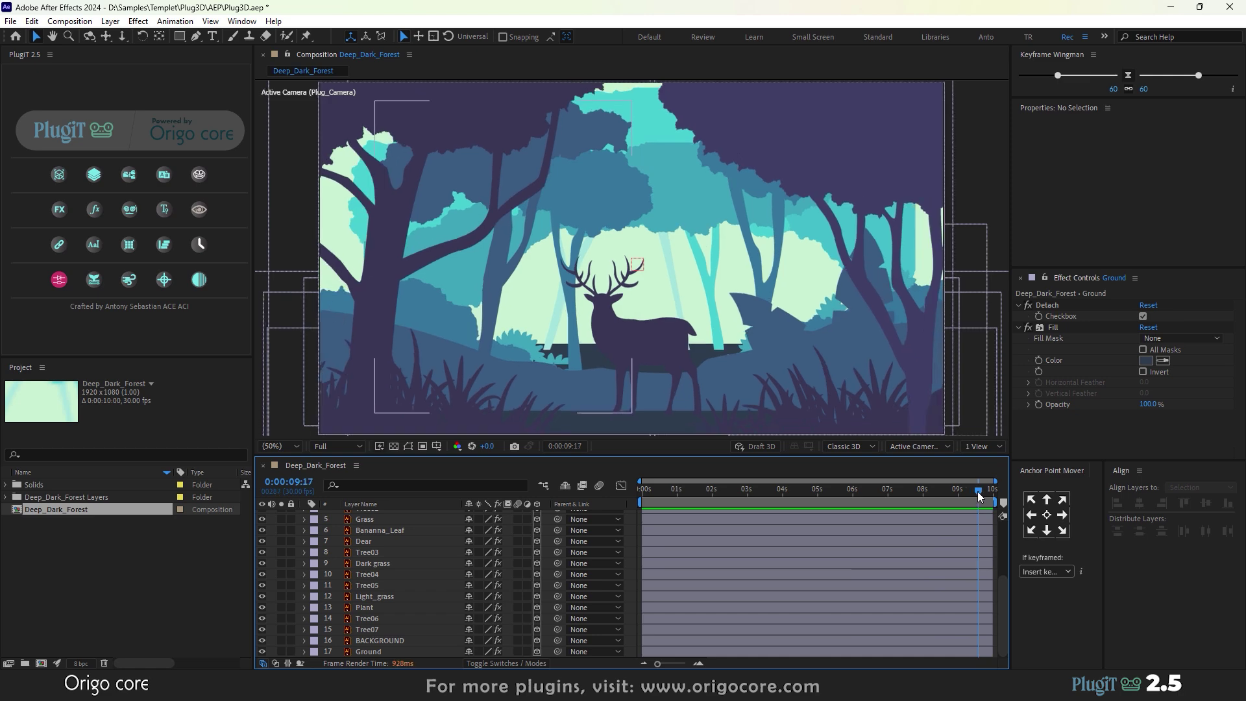
pyautogui.moveTo(978, 492); pyautogui.dragTo(925, 491)
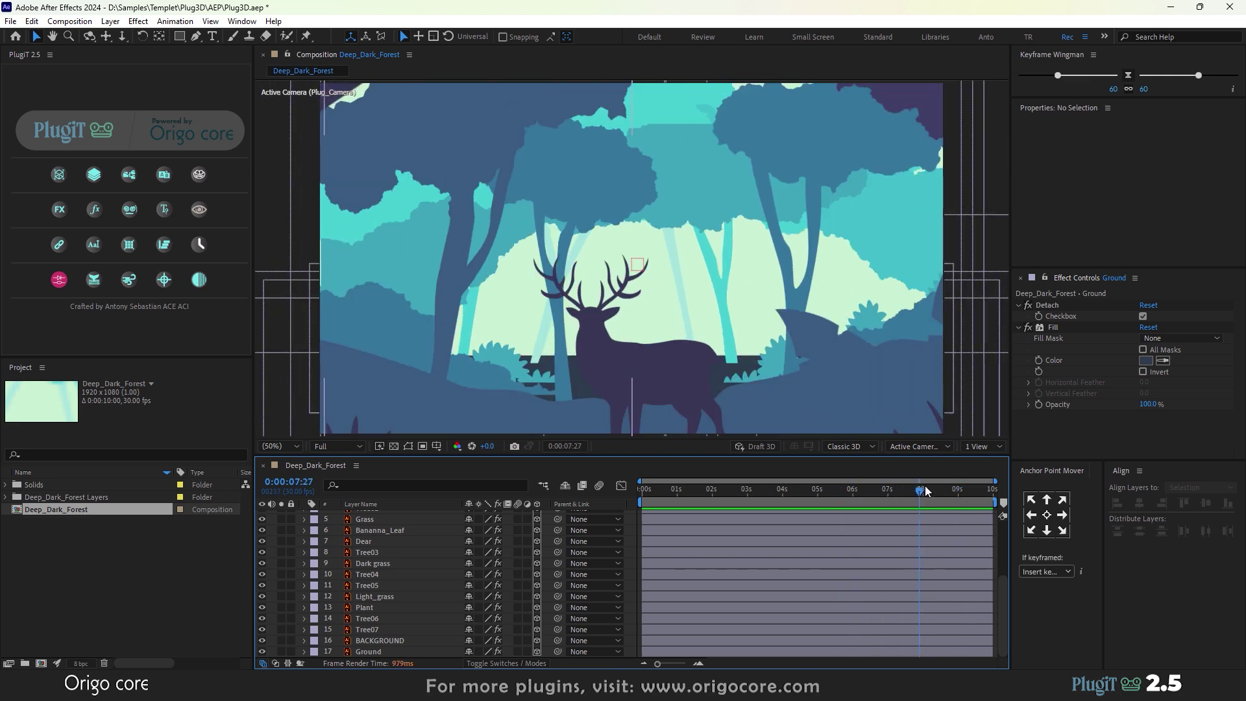
# - Switch the composition to Custom View 1 to inspect how the layers are spread in 3D space
pyautogui.click(982, 446)
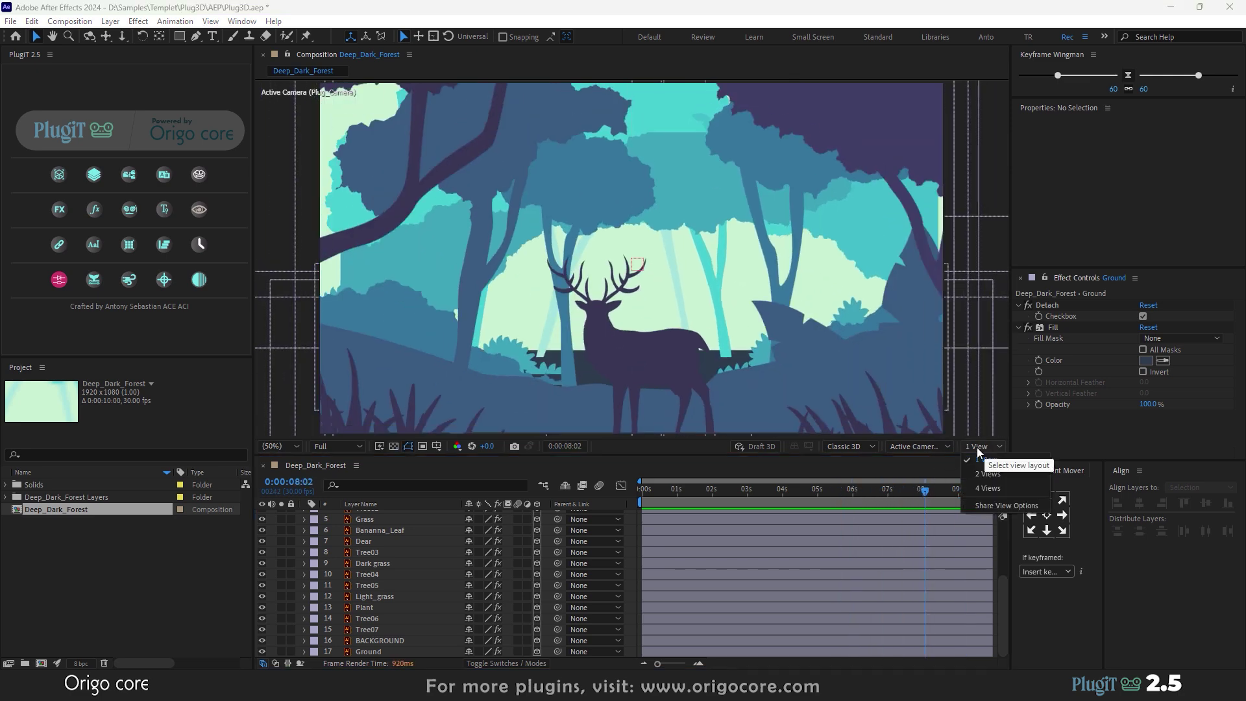
pyautogui.click(929, 447)
pyautogui.click(929, 359)
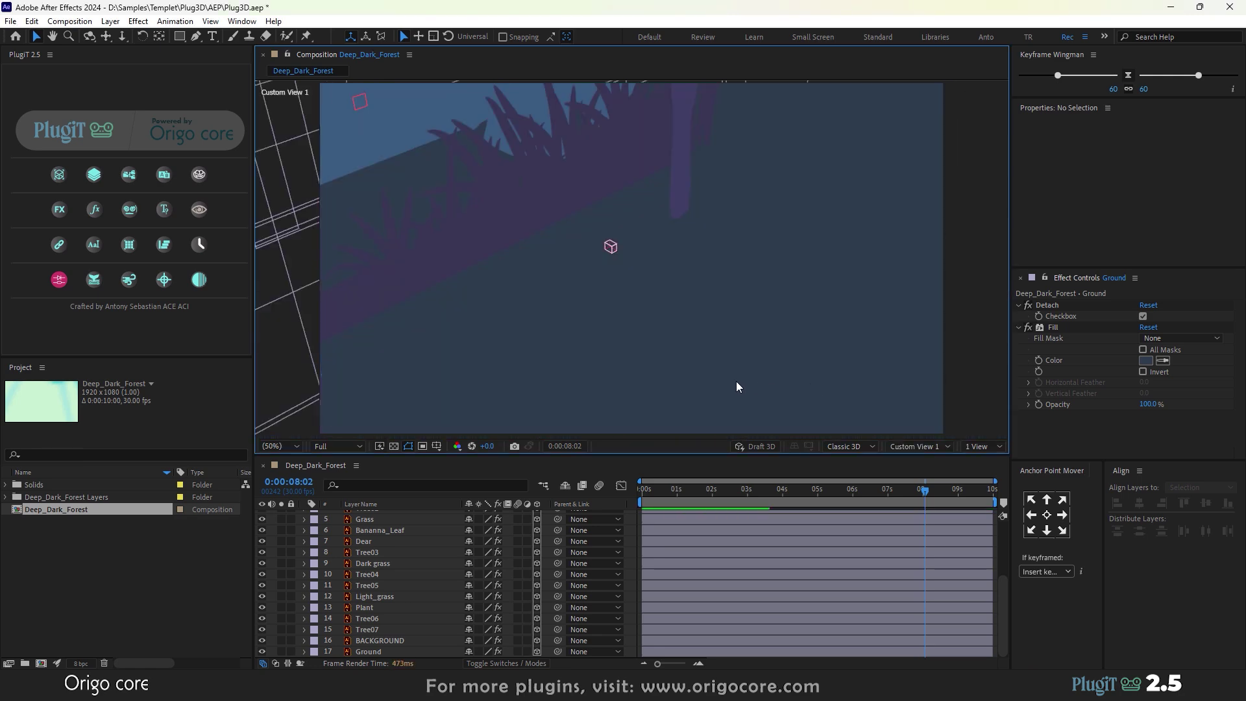
pyautogui.scroll(-4, 736, 380)
pyautogui.scroll(-2, 736, 387)
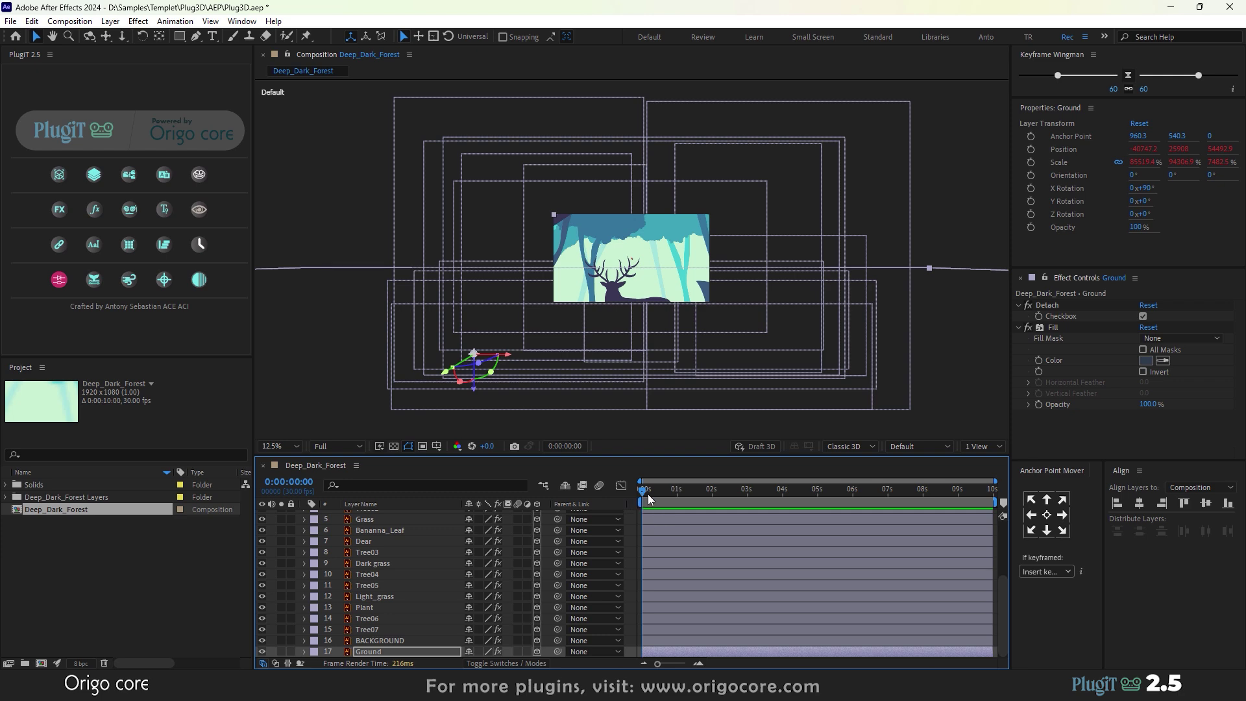
# - Scrub through the composition in the Default view and examine the layer frames against the layer list
pyautogui.moveTo(649, 497); pyautogui.dragTo(782, 493)
pyautogui.scroll(4, 461, 568)
pyautogui.scroll(-4, 462, 568)
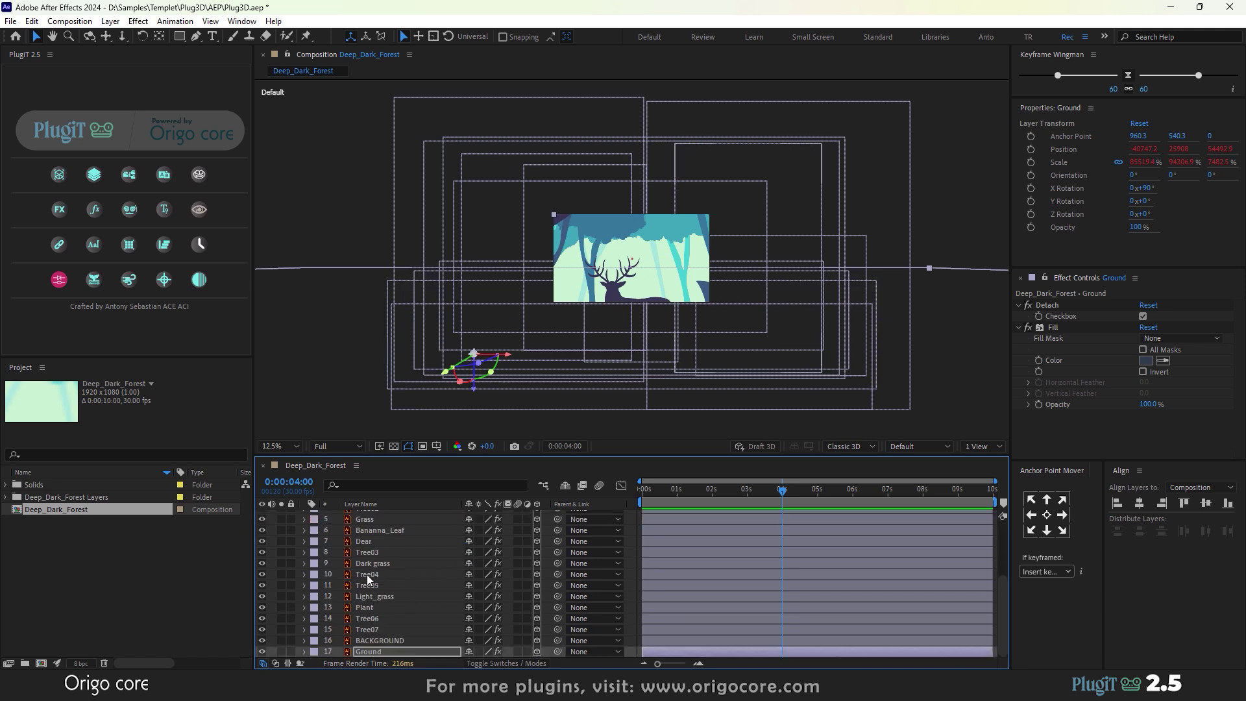
pyautogui.scroll(4, 392, 578)
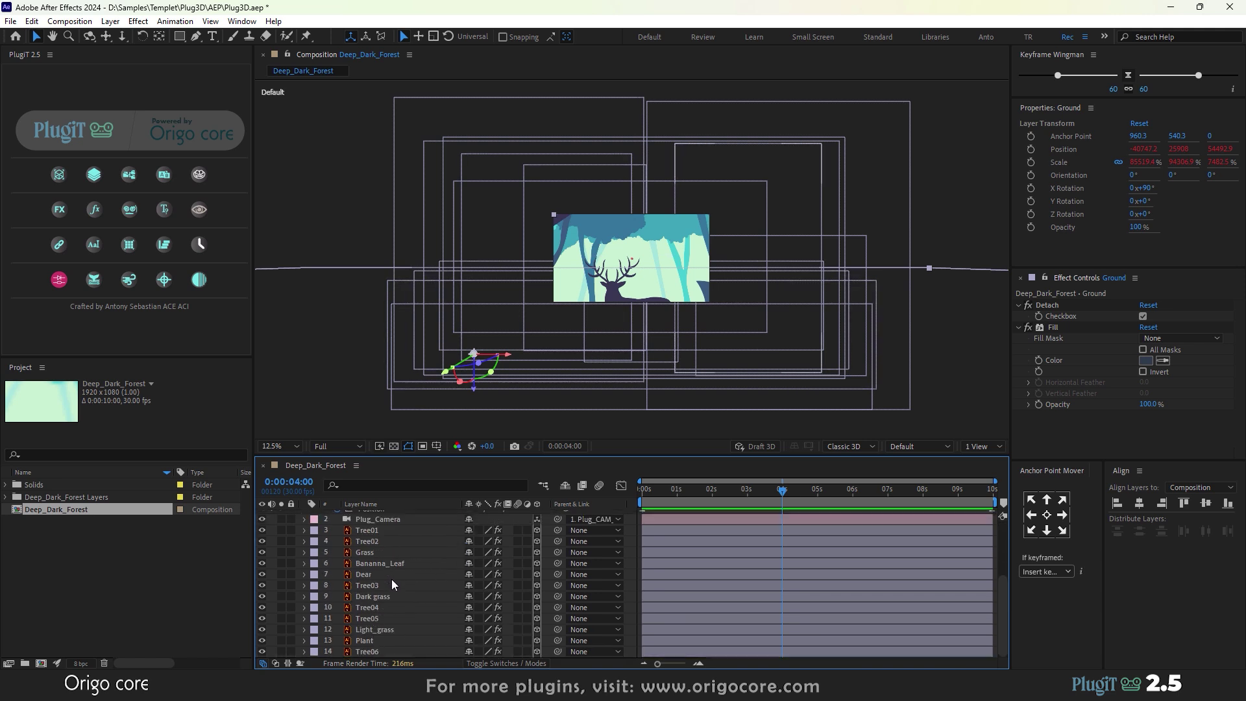
pyautogui.scroll(-4, 394, 580)
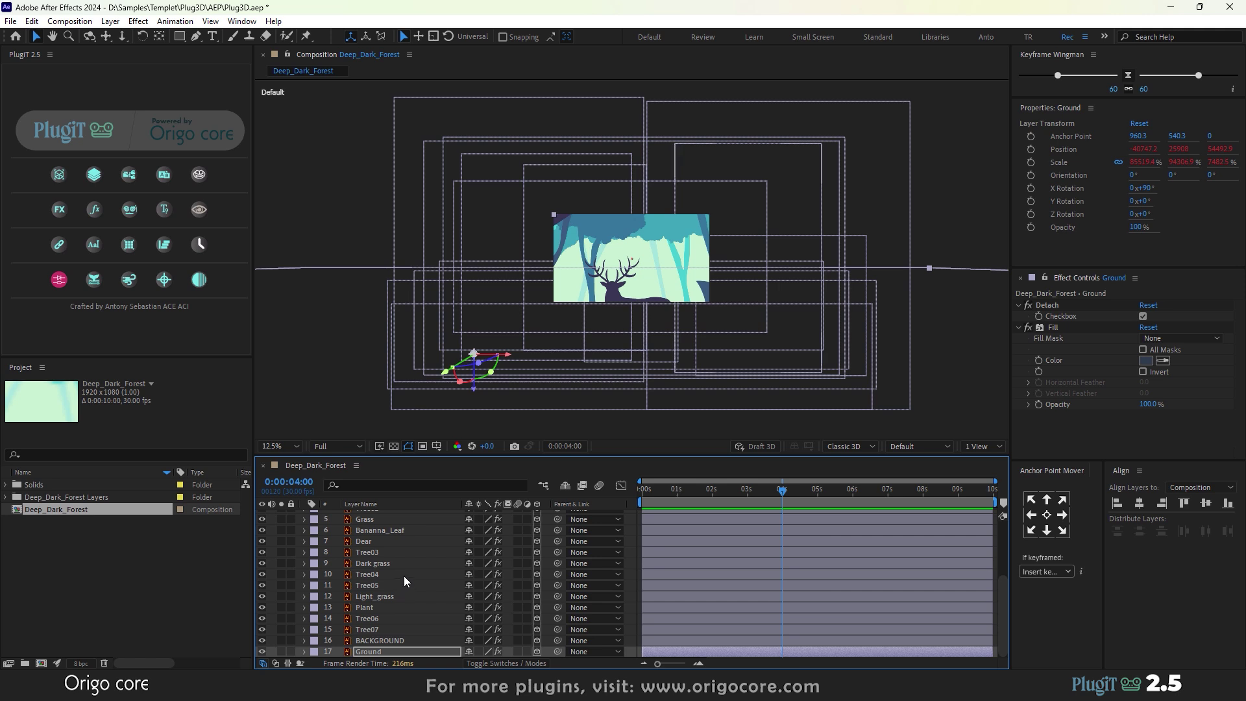
pyautogui.click(828, 492)
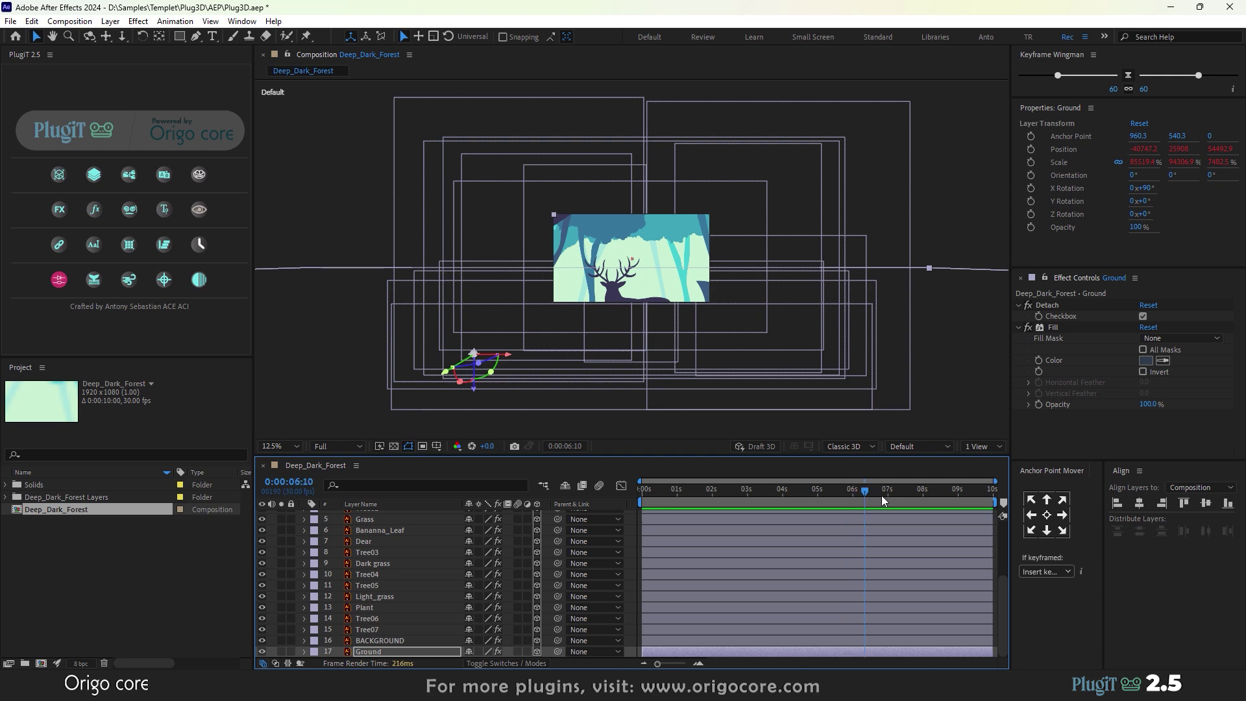
pyautogui.moveTo(909, 489)
pyautogui.mouseDown()
pyautogui.moveTo(678, 507)
pyautogui.moveTo(906, 488)
pyautogui.mouseUp()
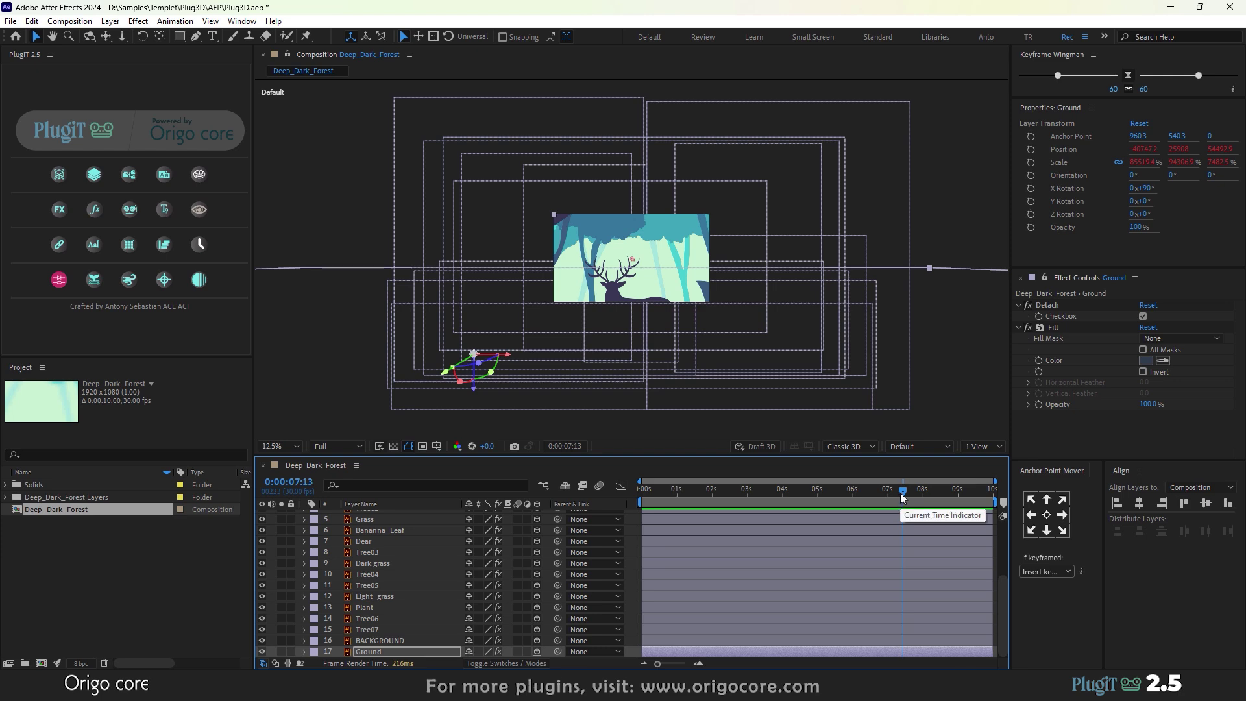
pyautogui.moveTo(901, 493); pyautogui.dragTo(685, 505)
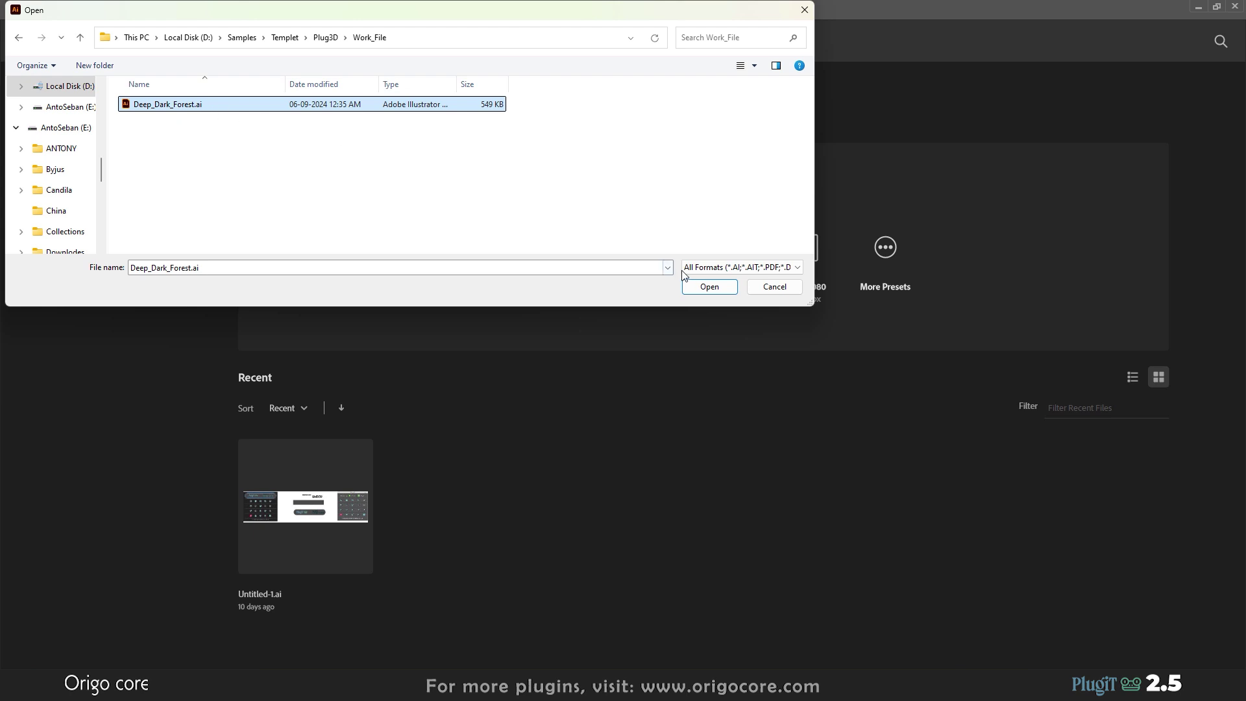
# - Open Deep_Dark_Forest.ai from the Work_File folder in Illustrator and dismiss the Generative AI notice
pyautogui.click(701, 287)
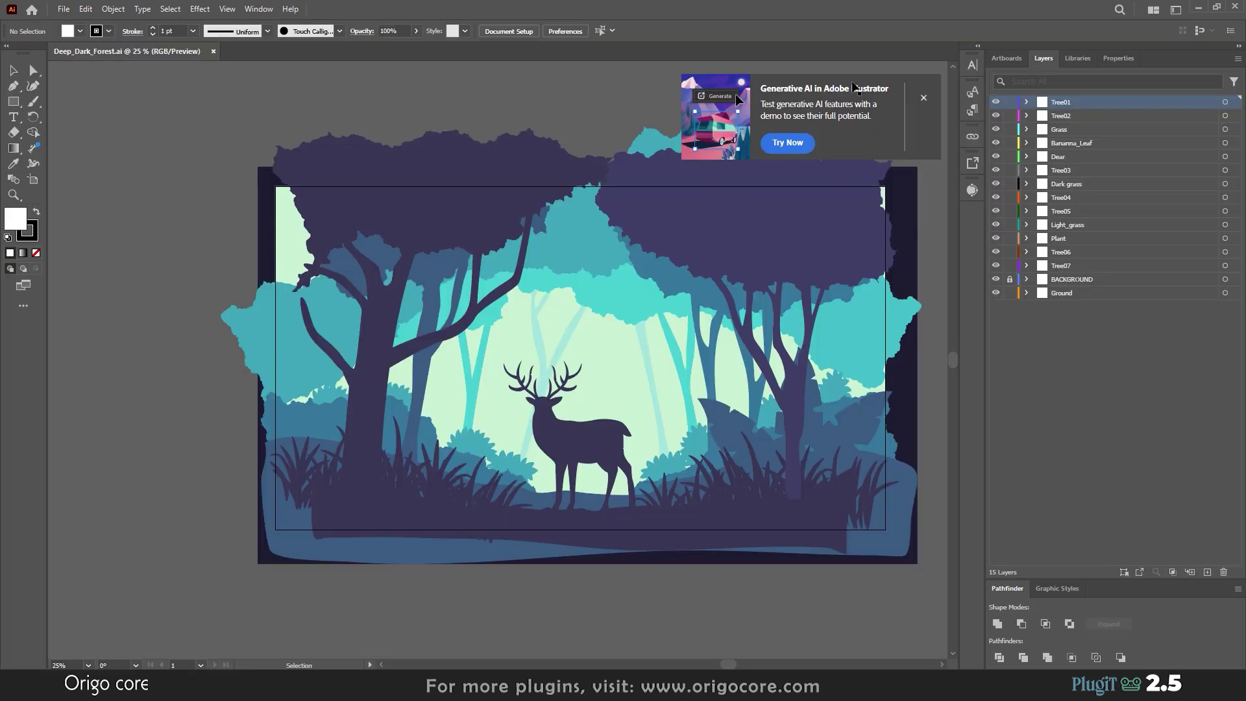
pyautogui.click(920, 101)
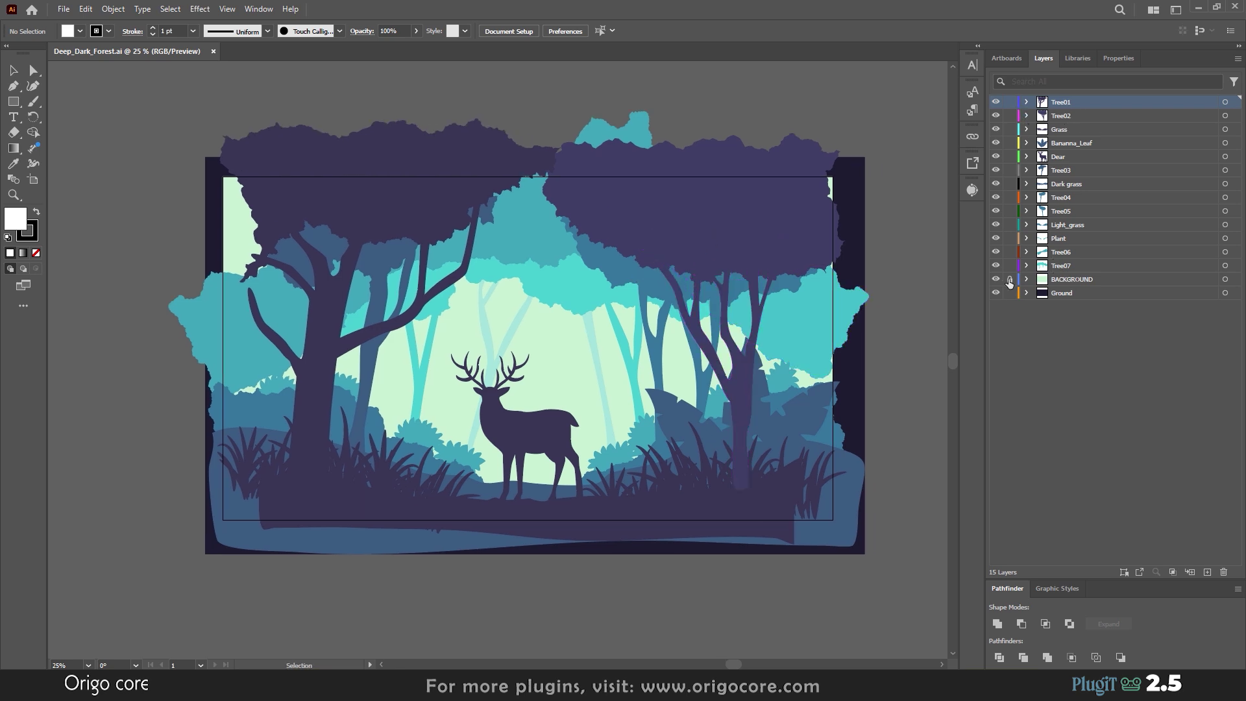
# - Hide and reshow the layers Ground, BACKGROUND, Tree07, Tree06, Plant, Light_grass and Tree05 to check the artwork on each
pyautogui.click(998, 293)
pyautogui.click(997, 293)
pyautogui.click(997, 280)
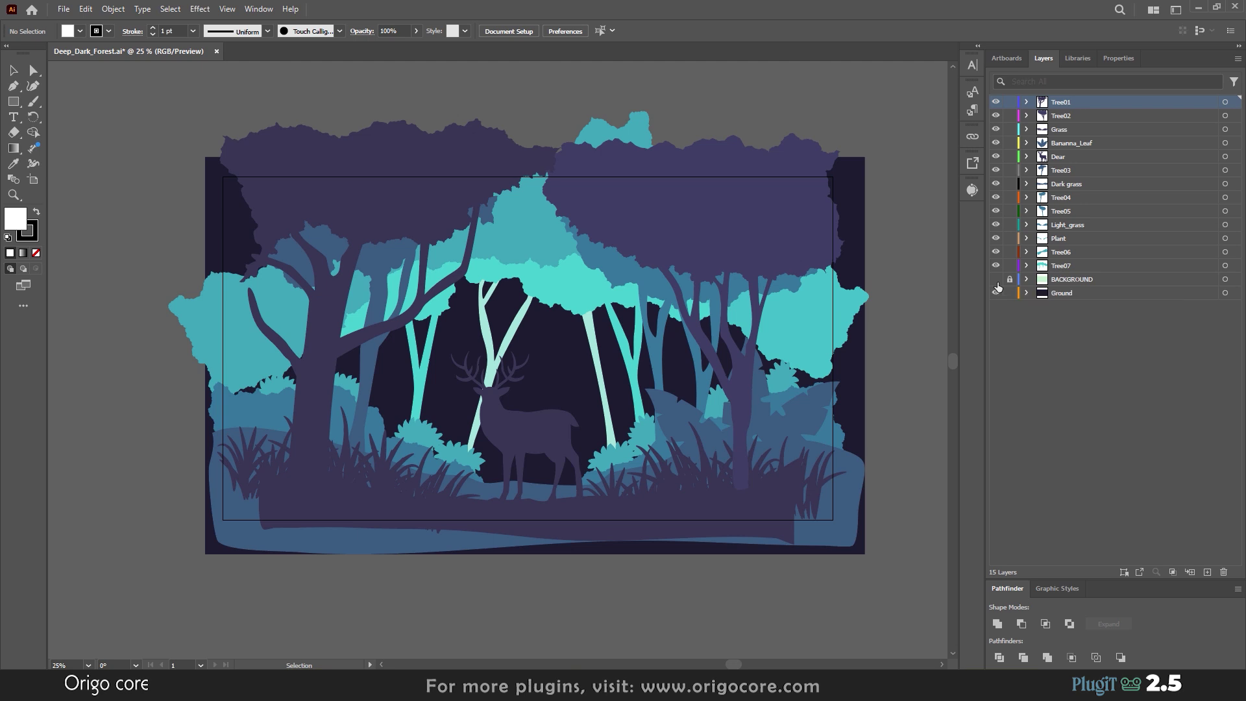
pyautogui.click(996, 280)
pyautogui.click(995, 264)
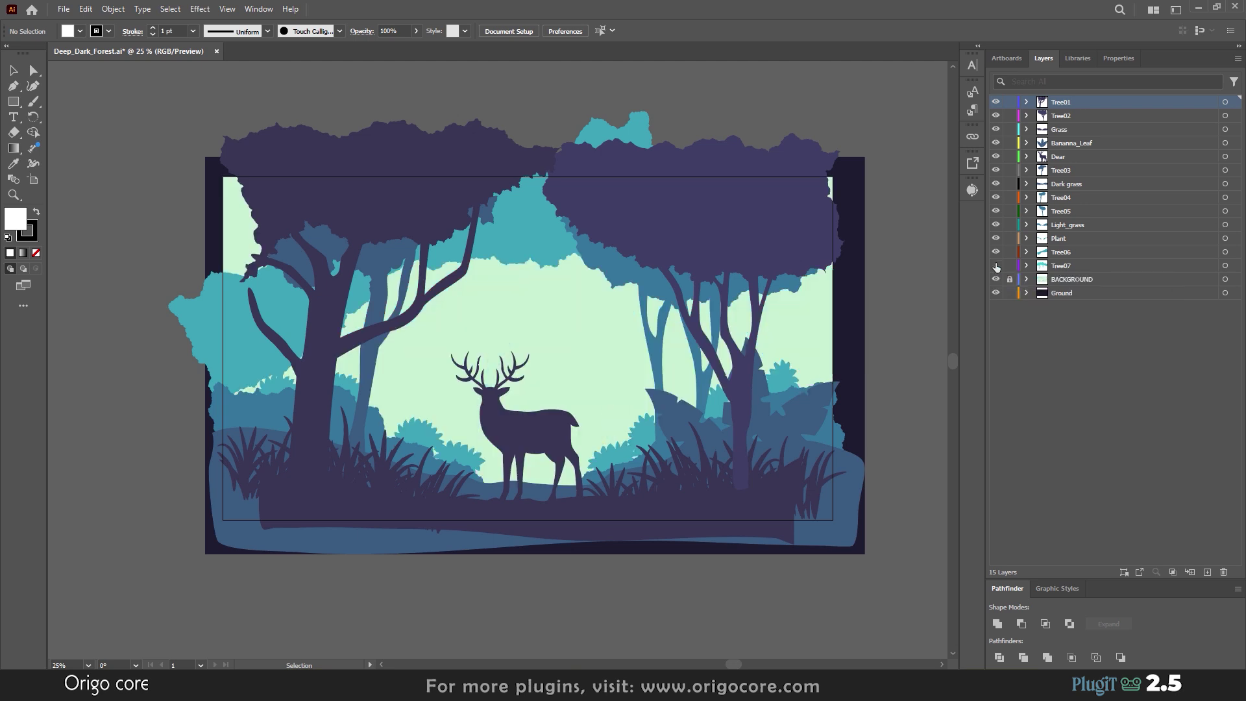
pyautogui.click(996, 263)
pyautogui.click(996, 253)
pyautogui.click(996, 252)
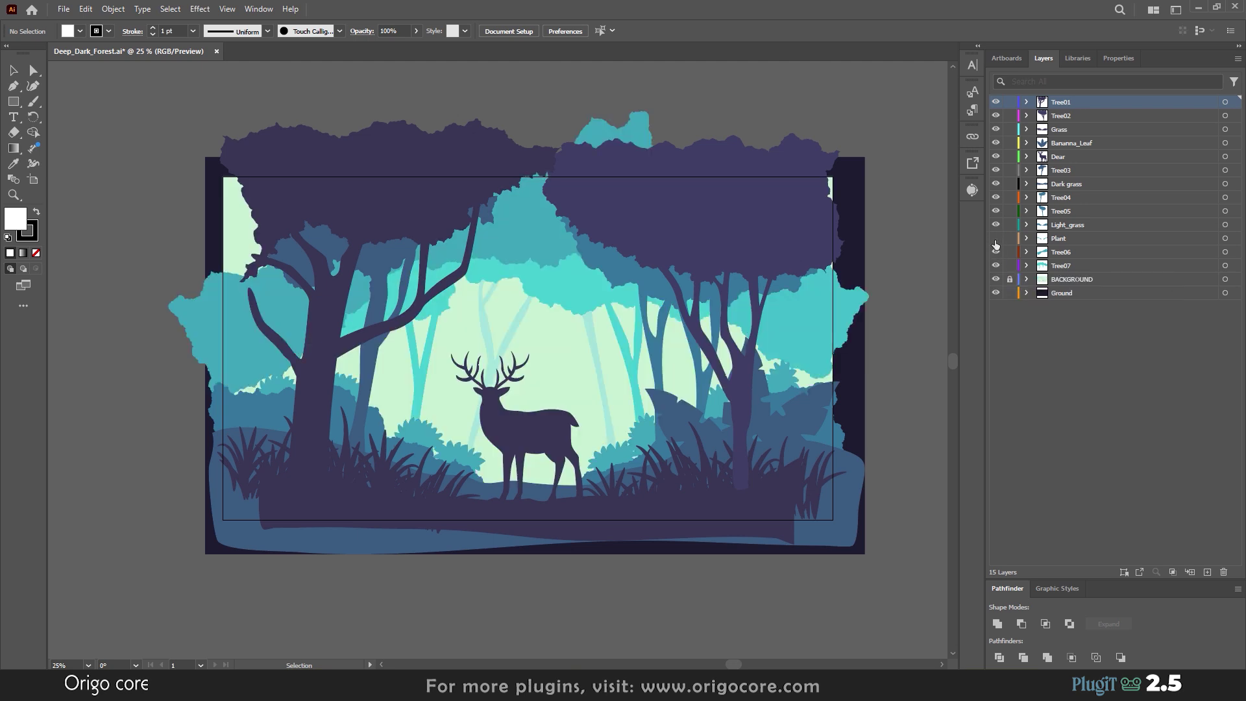
pyautogui.click(996, 238)
pyautogui.click(996, 224)
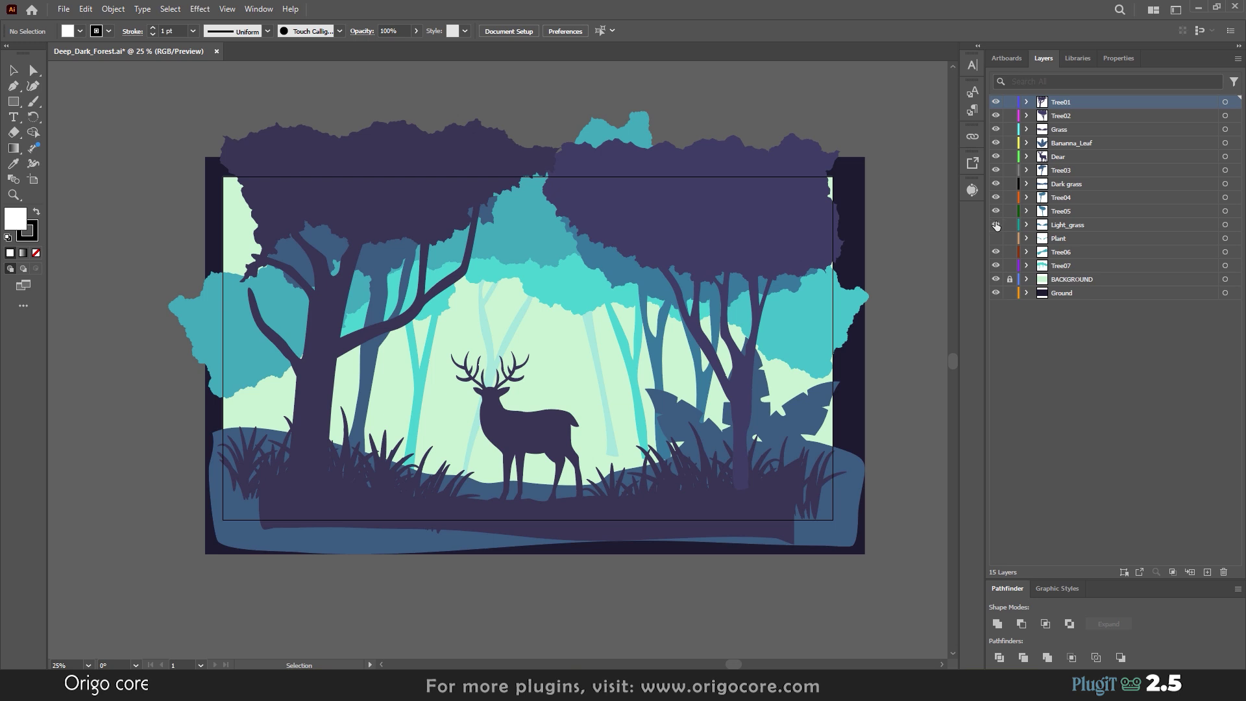
pyautogui.click(996, 224)
pyautogui.click(994, 211)
pyautogui.click(995, 211)
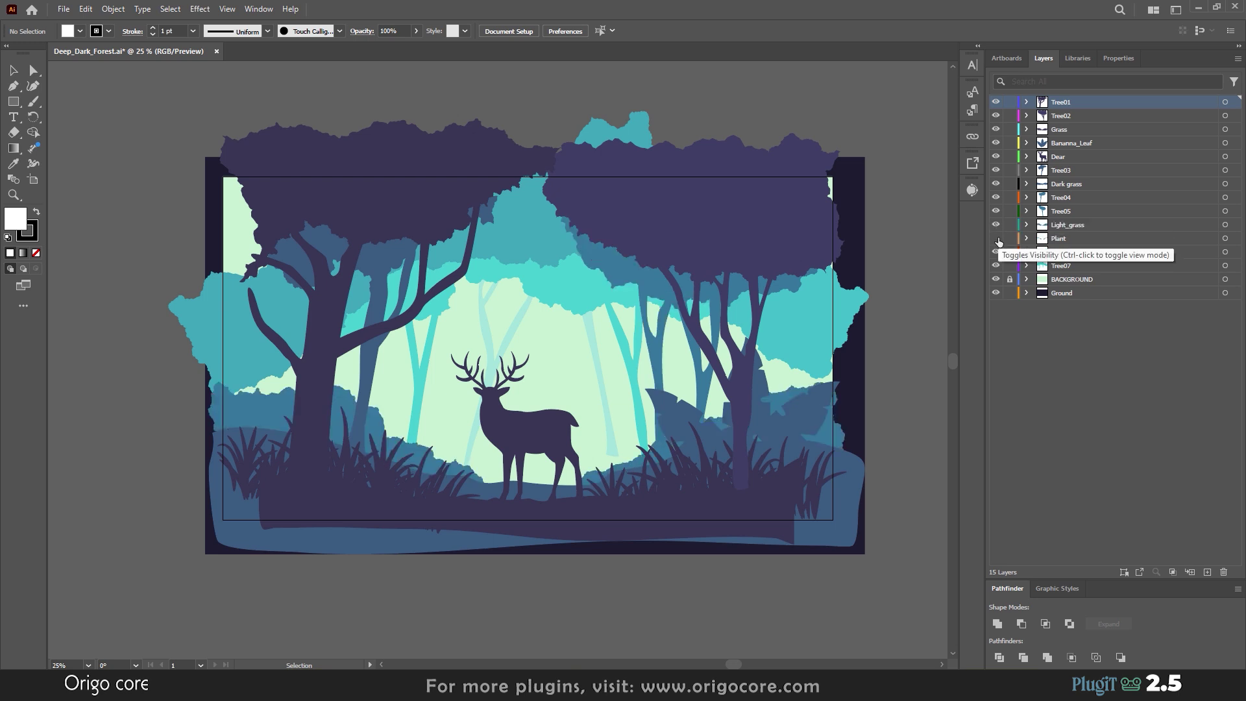
pyautogui.click(997, 238)
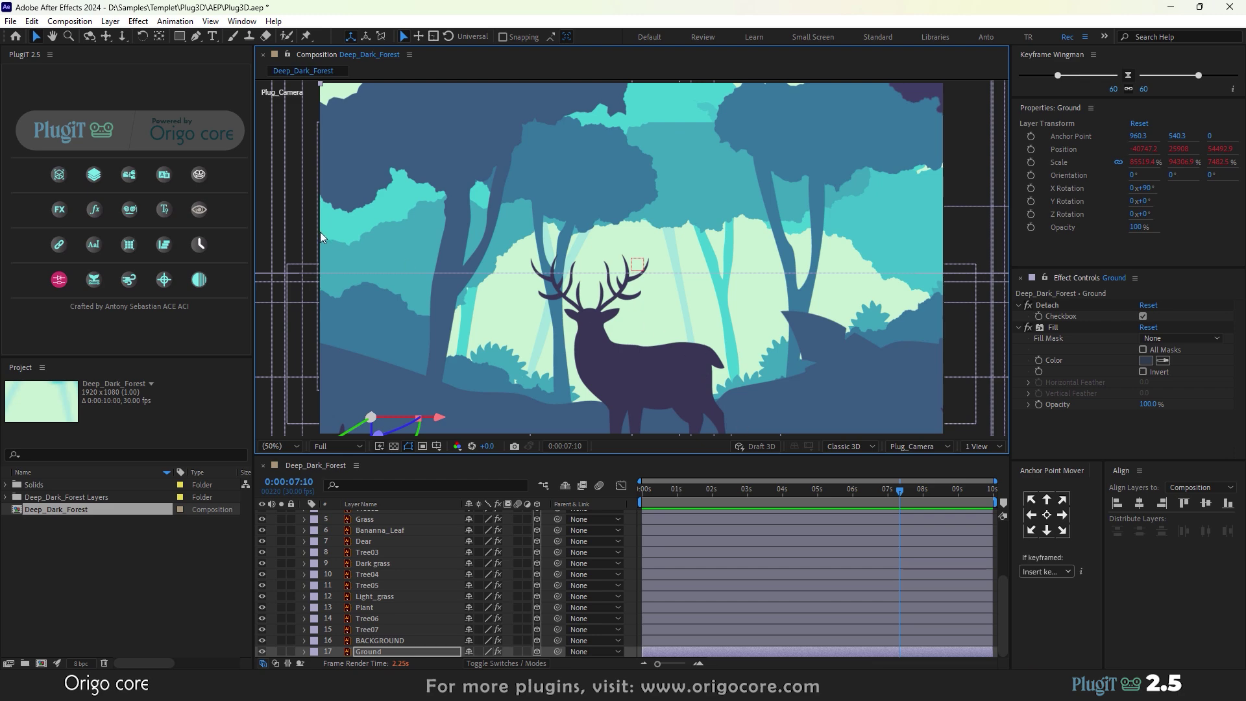
# - Start a new After Effects project without saving the changes to Plug3D.aep
pyautogui.click(11, 21)
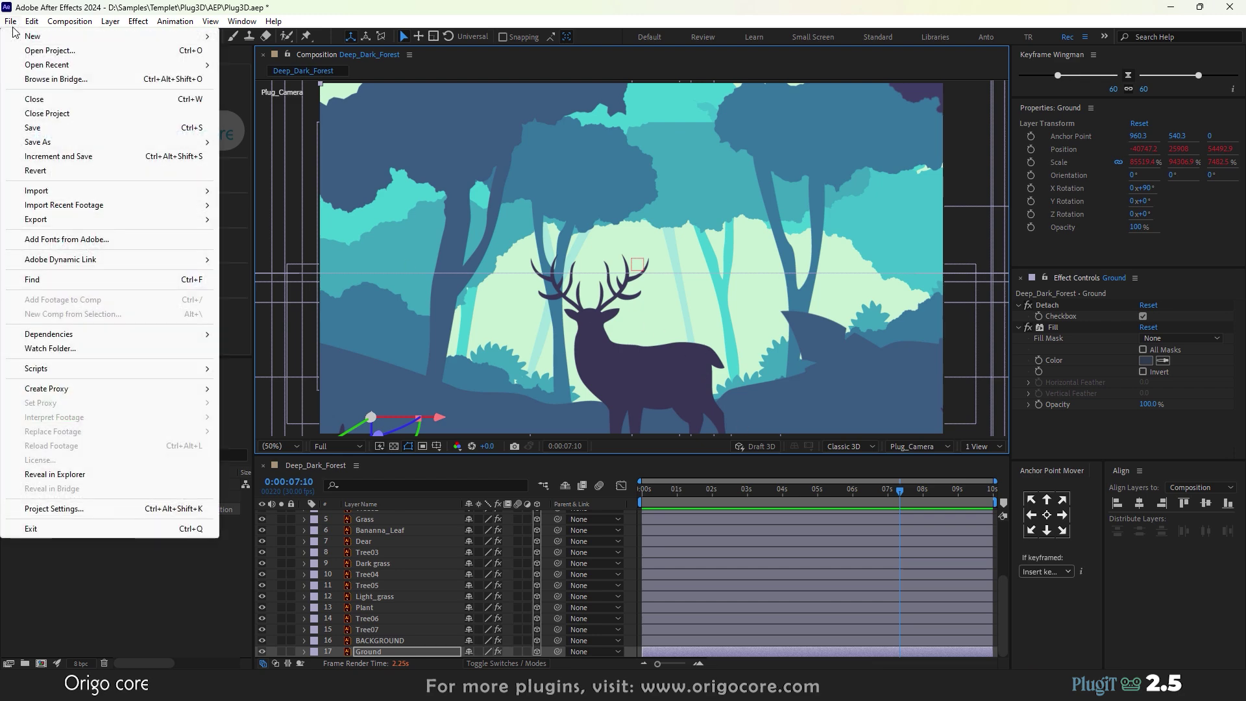
pyautogui.moveTo(242, 20)
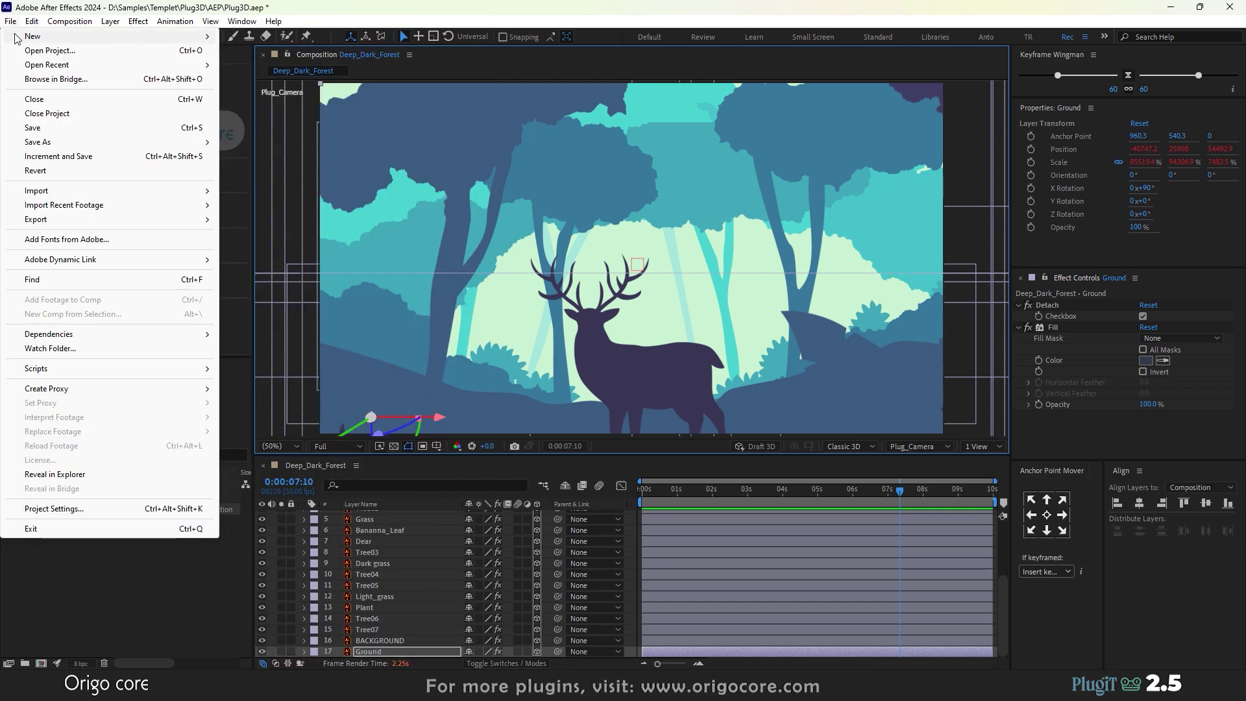
pyautogui.moveTo(98, 36)
pyautogui.click(260, 37)
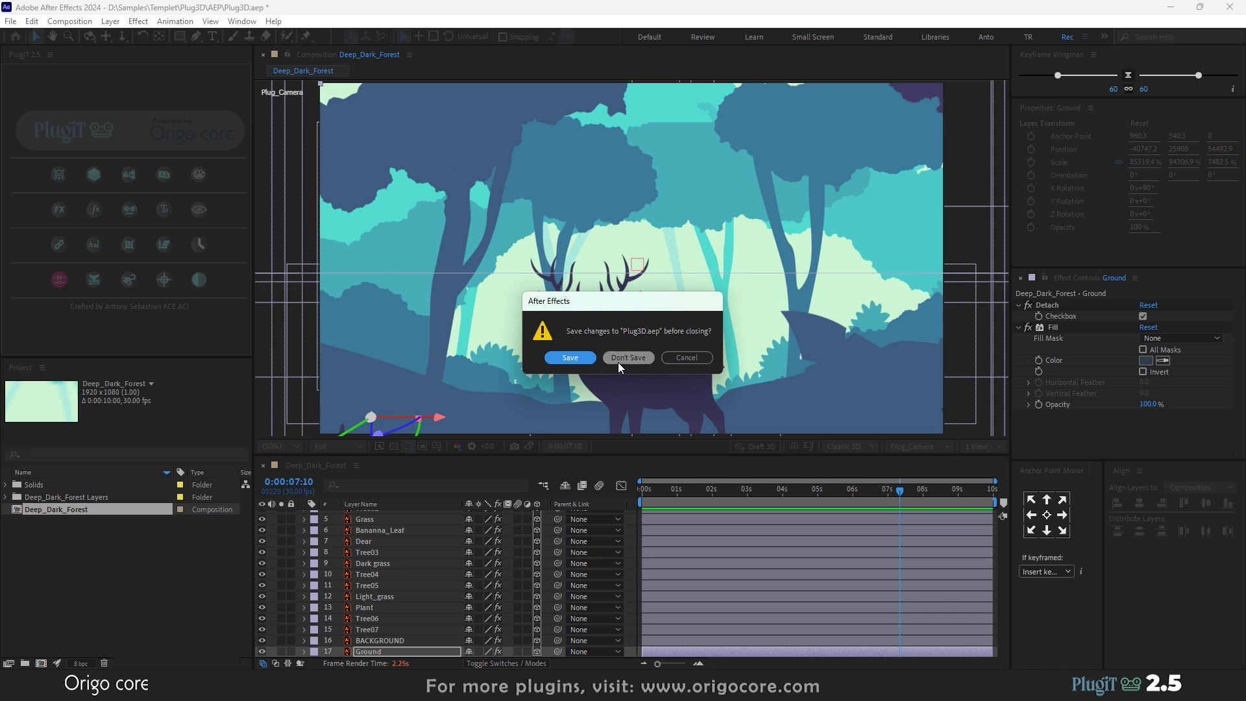
pyautogui.click(618, 362)
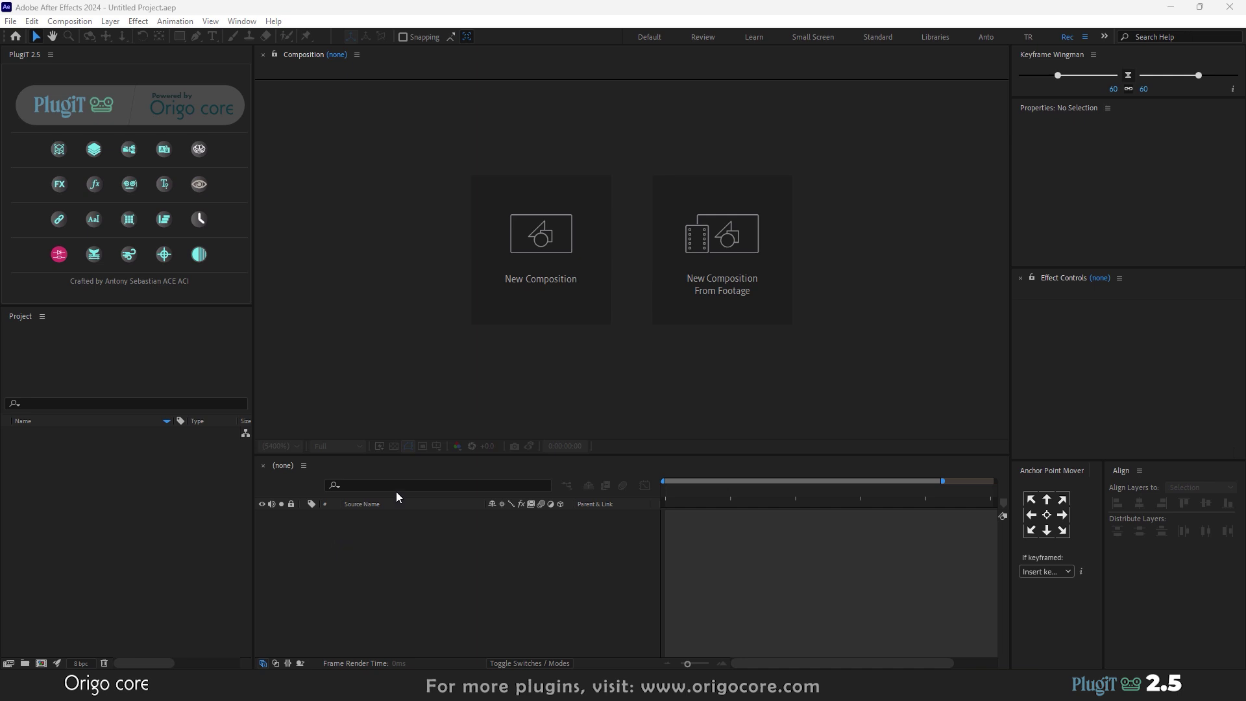
# - Generate the PlugiT project folder structure and expand the AI folder inside Footages
pyautogui.click(173, 153)
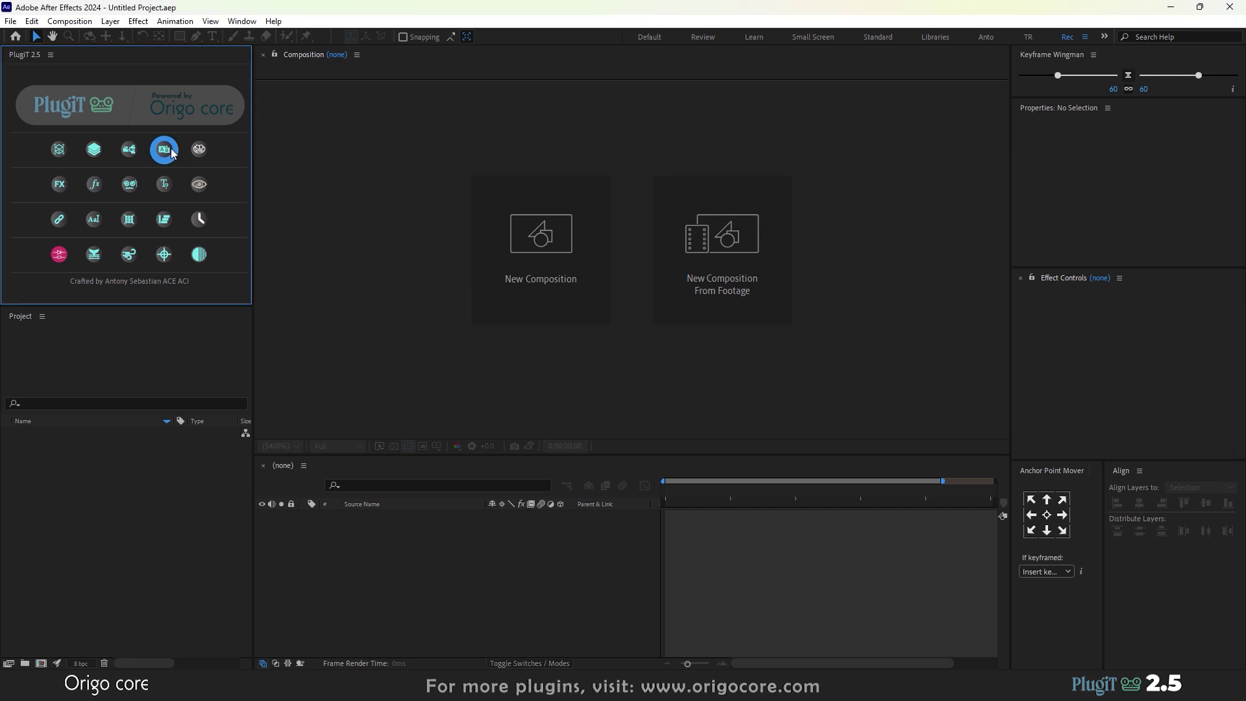
pyautogui.click(133, 155)
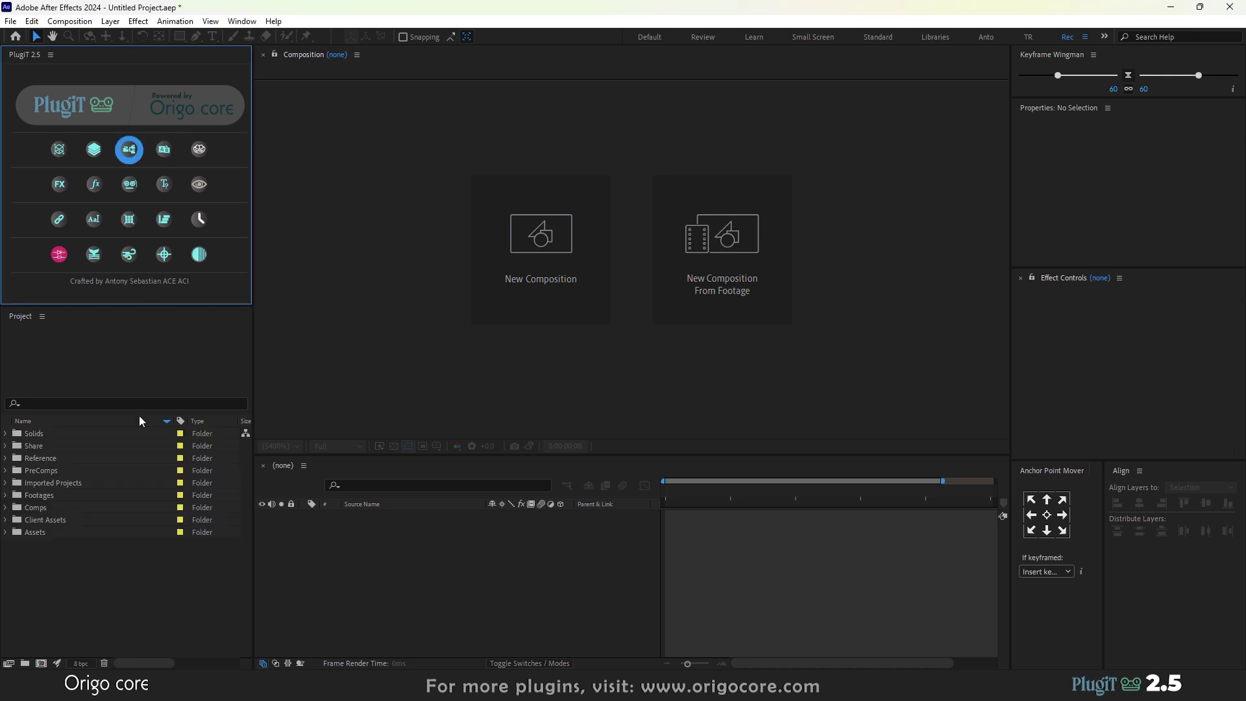
pyautogui.click(6, 496)
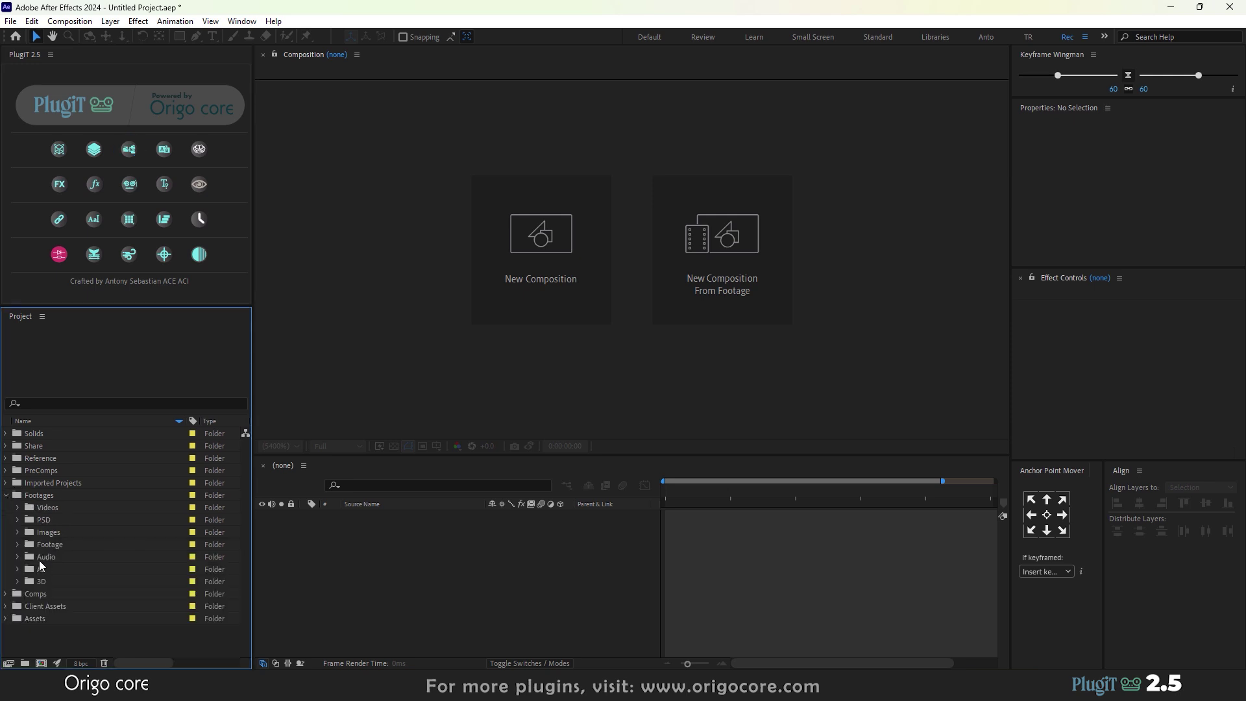
pyautogui.click(38, 569)
pyautogui.click(18, 569)
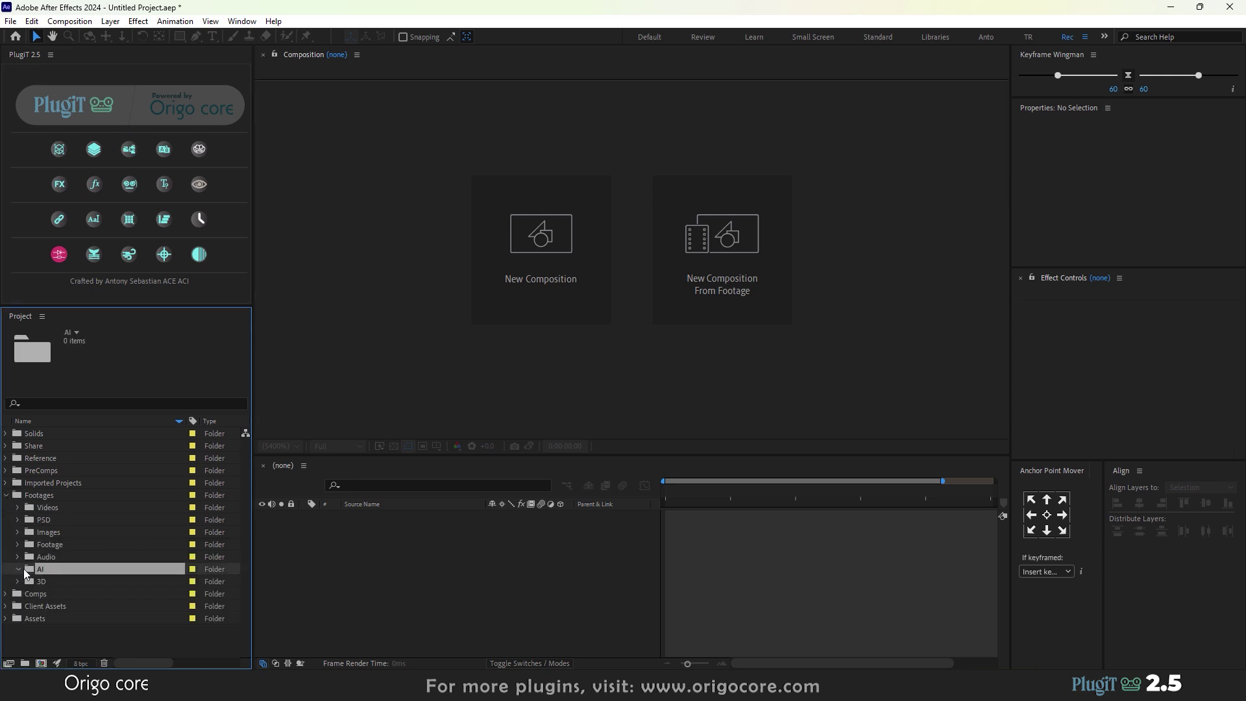
# - Import Deep_Dark_Forest.ai from the Work_File folder into the AI folder as Composition
pyautogui.hotkey('ctrl', 'i')
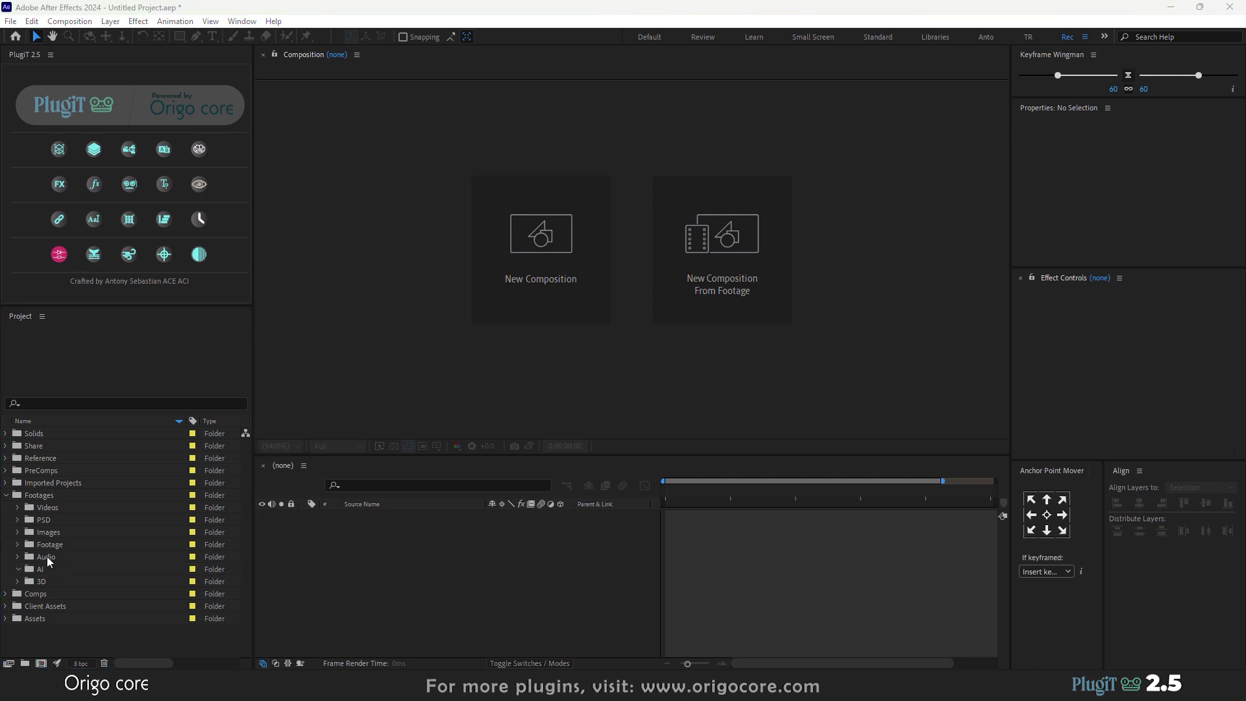
pyautogui.click(193, 136)
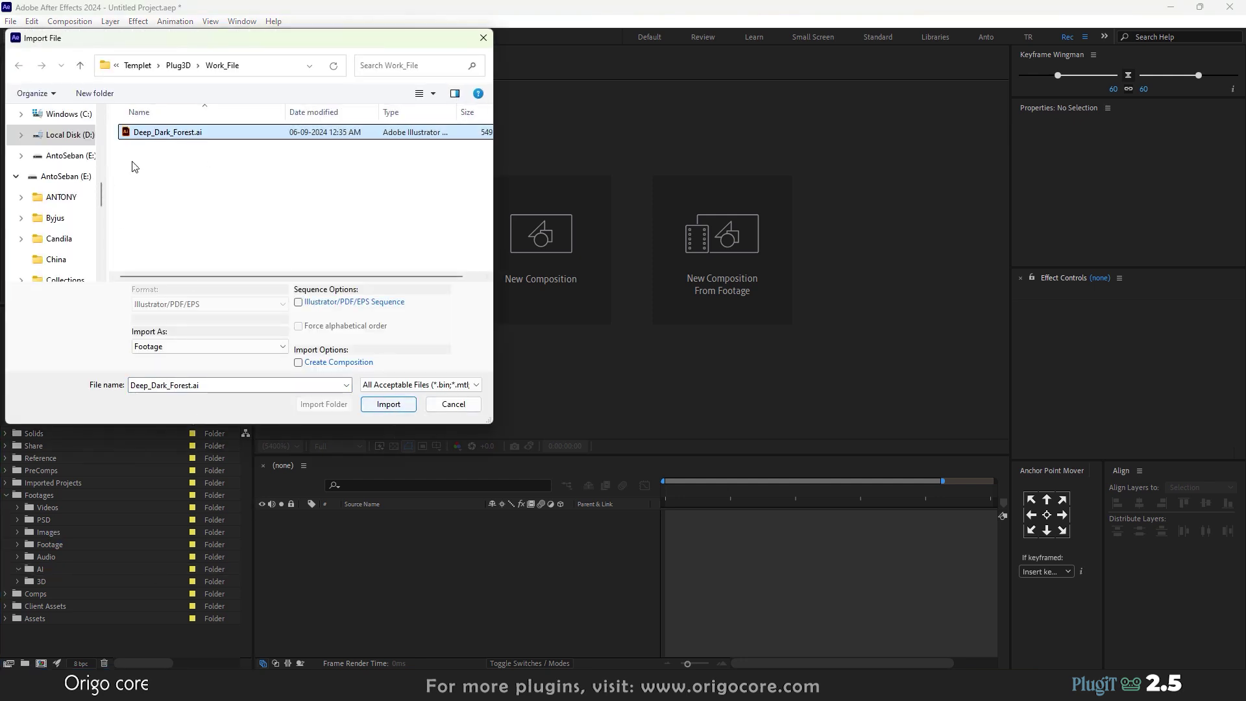
pyautogui.click(203, 350)
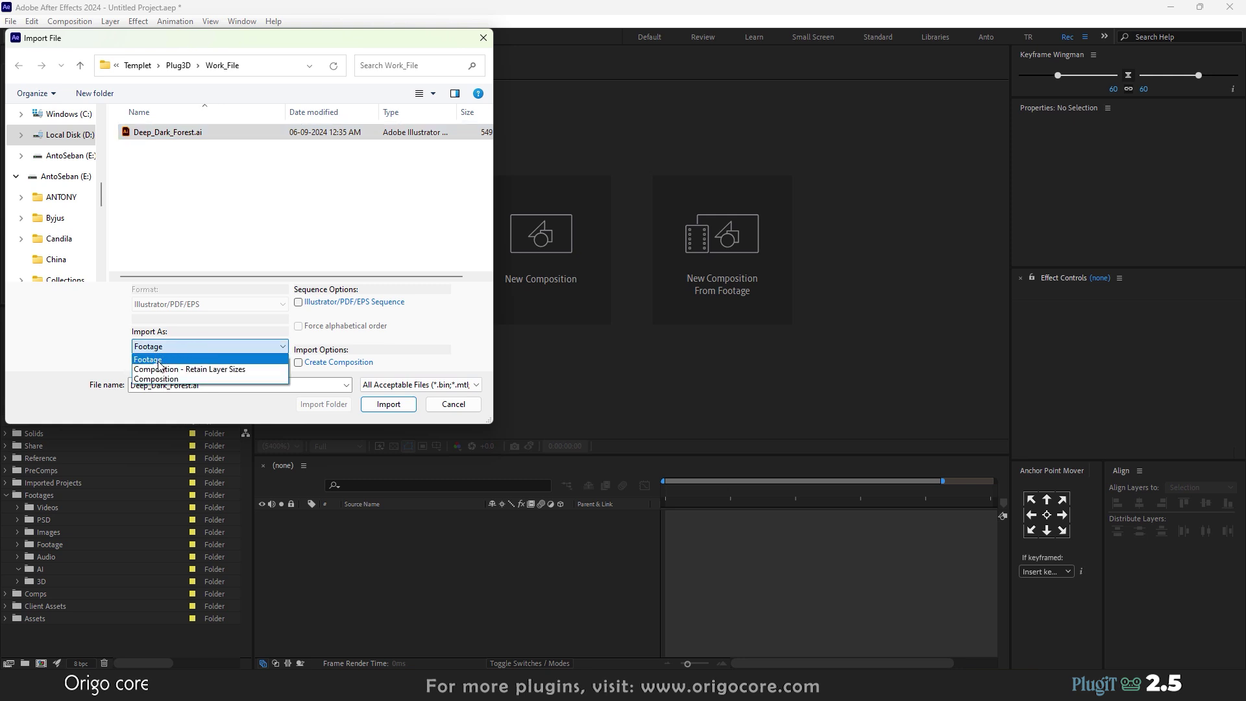
pyautogui.click(211, 371)
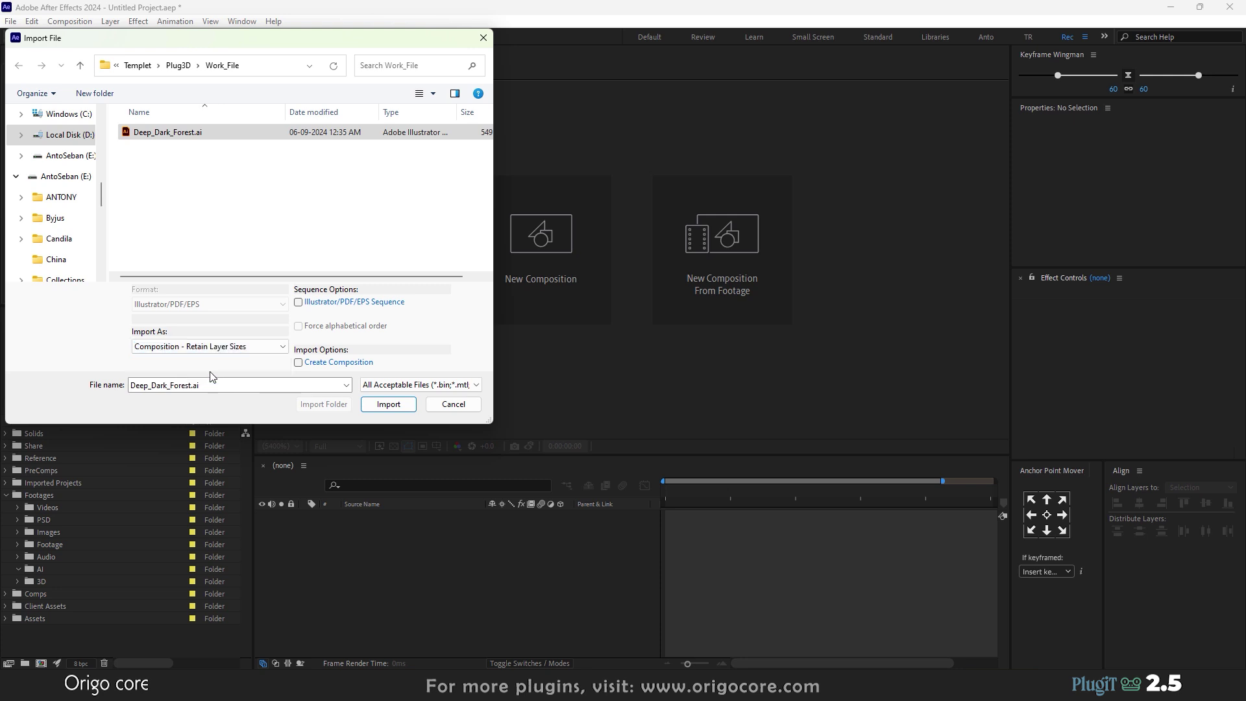
pyautogui.click(228, 352)
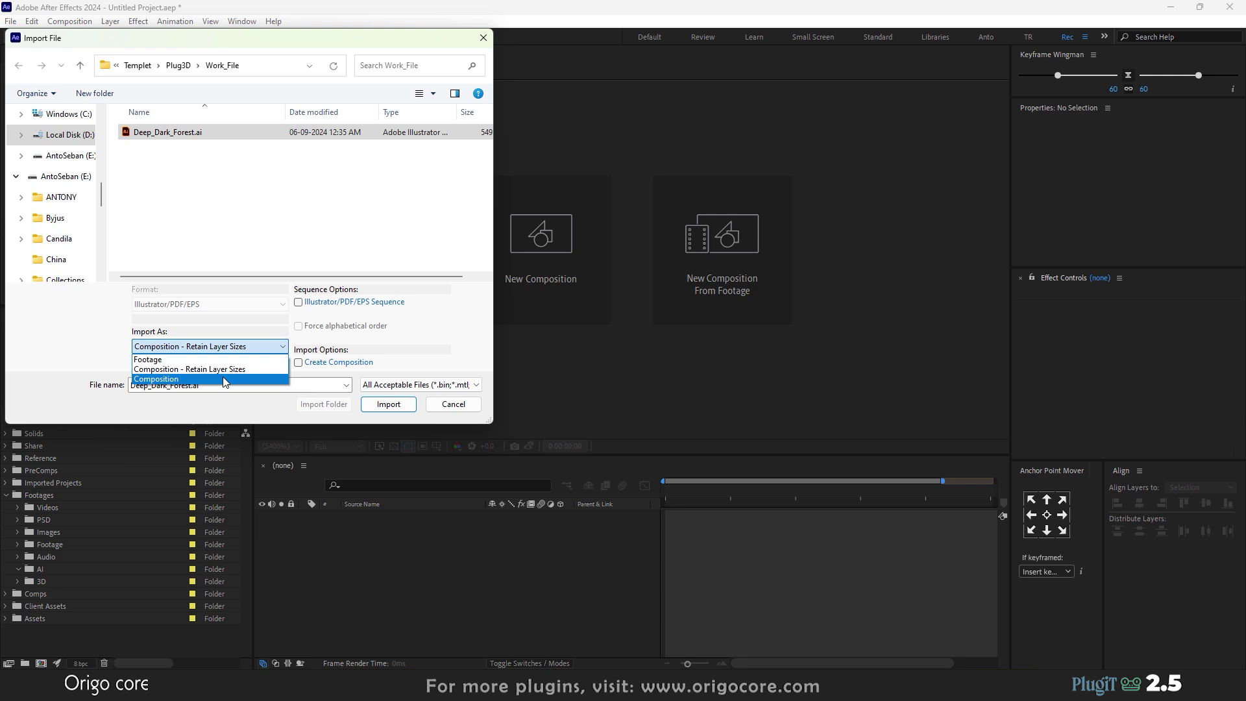
pyautogui.click(224, 382)
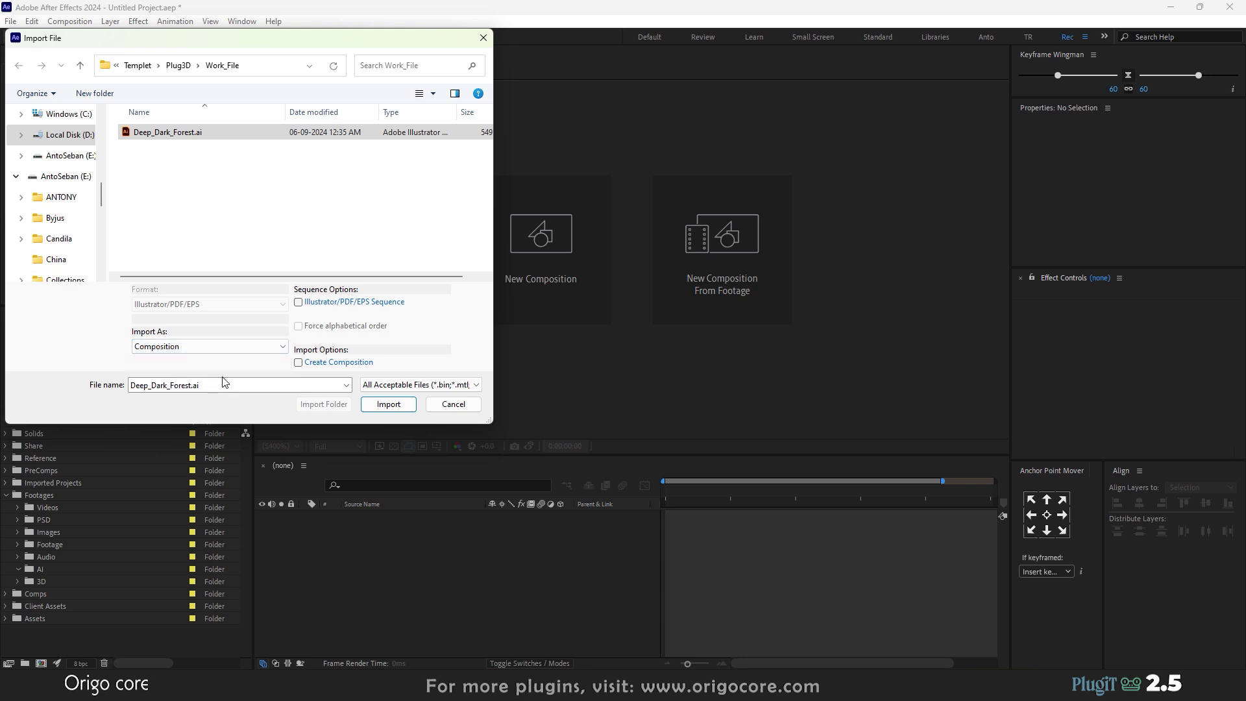
pyautogui.click(385, 409)
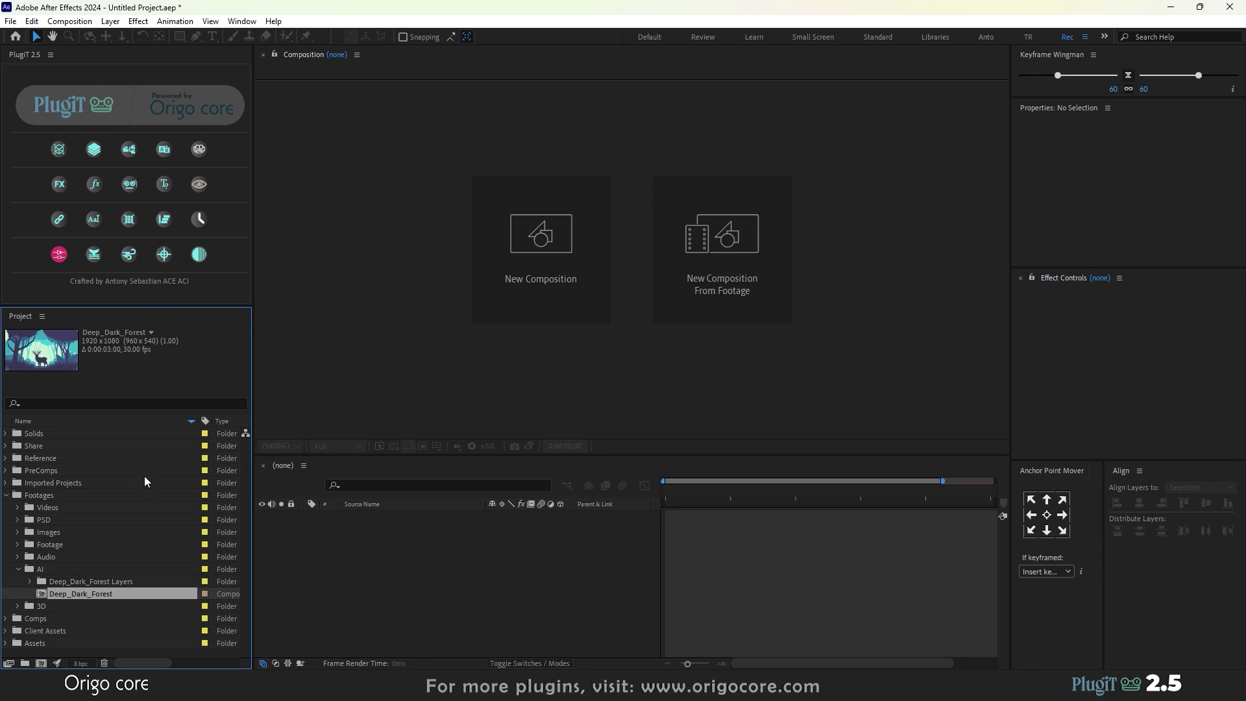
# - Look through the imported artwork files in the Deep_Dark_Forest Layers folder and collapse it again
pyautogui.click(30, 581)
pyautogui.scroll(-2, 86, 582)
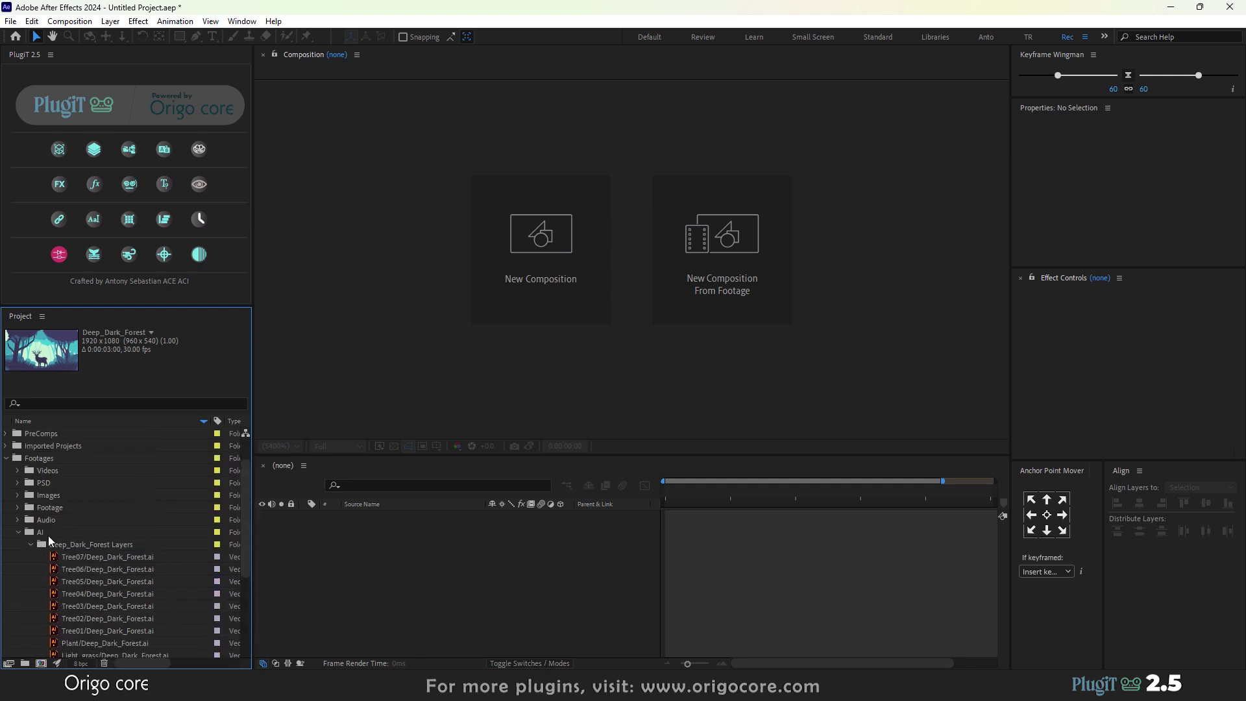
pyautogui.scroll(-4, 90, 561)
pyautogui.scroll(2, 107, 513)
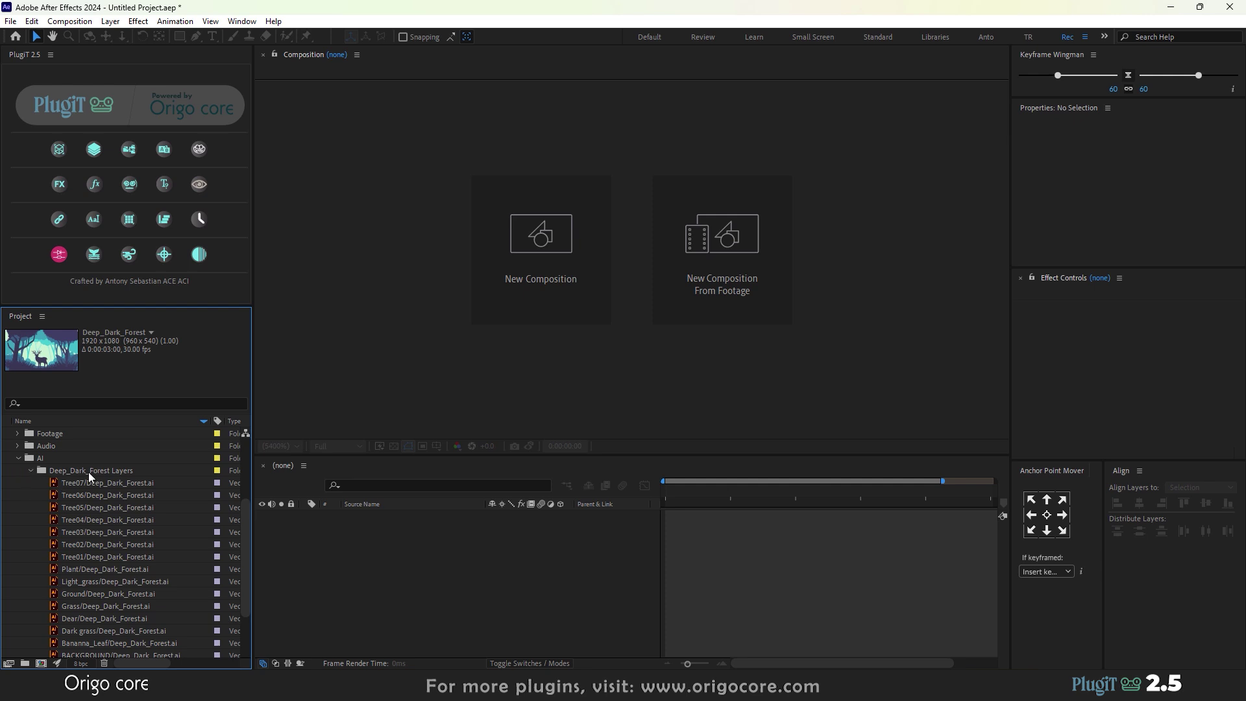
pyautogui.scroll(-2, 91, 513)
pyautogui.scroll(2, 58, 513)
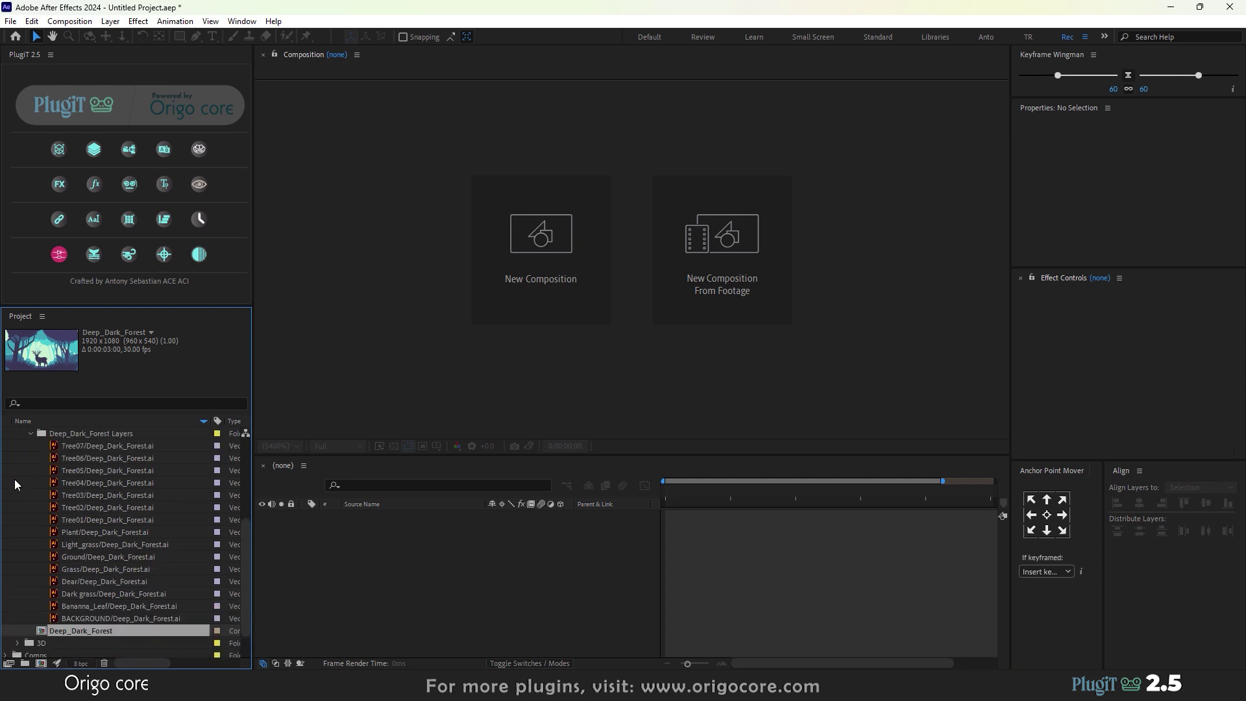
pyautogui.click(28, 446)
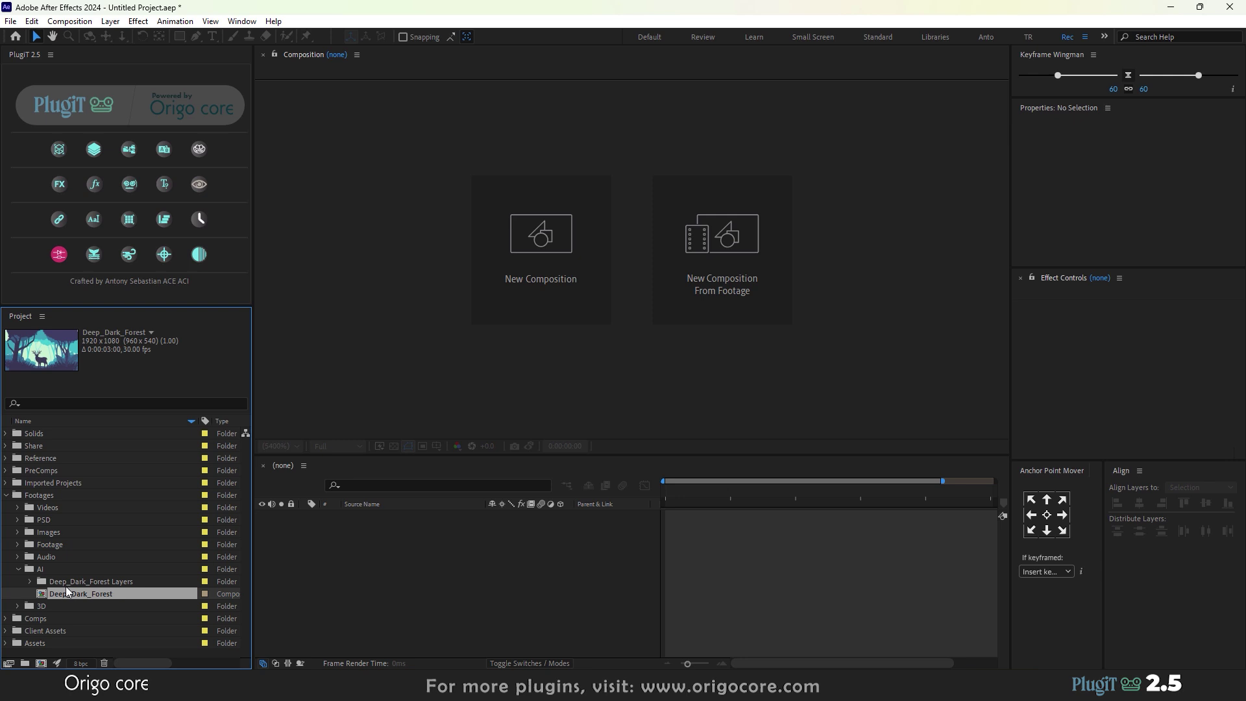
pyautogui.moveTo(68, 582); pyautogui.dragTo(21, 473)
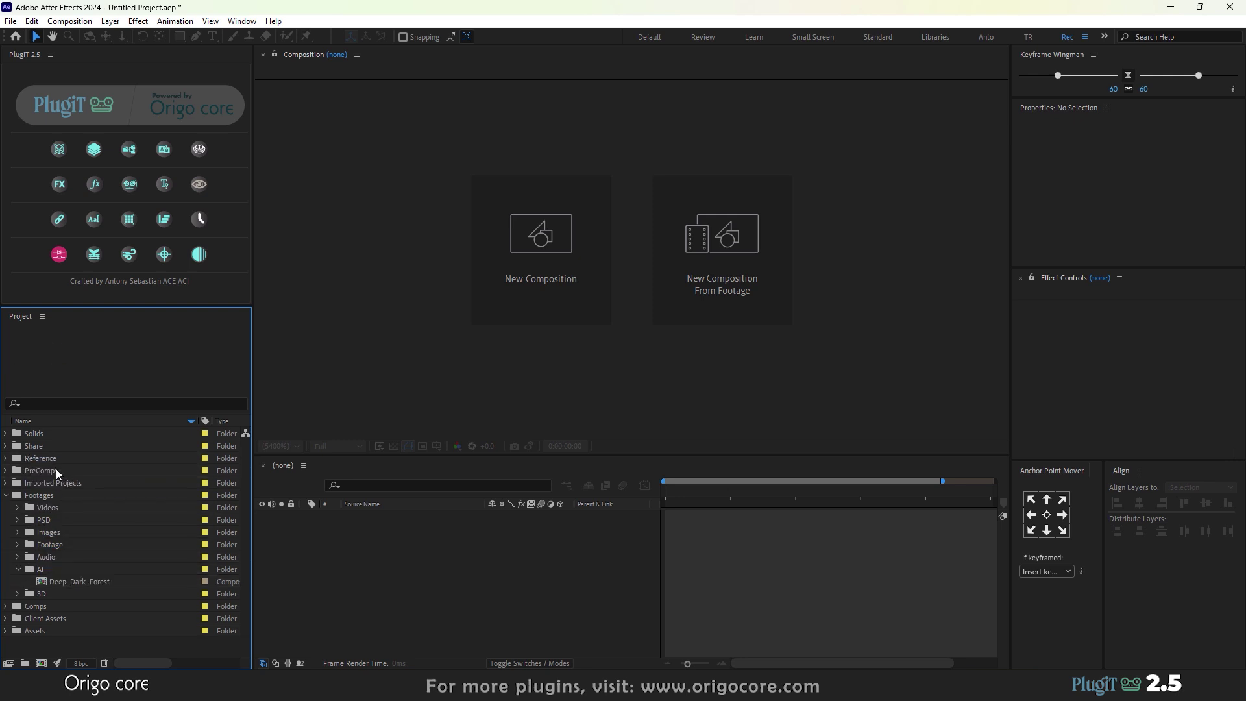
pyautogui.click(9, 472)
pyautogui.click(65, 488)
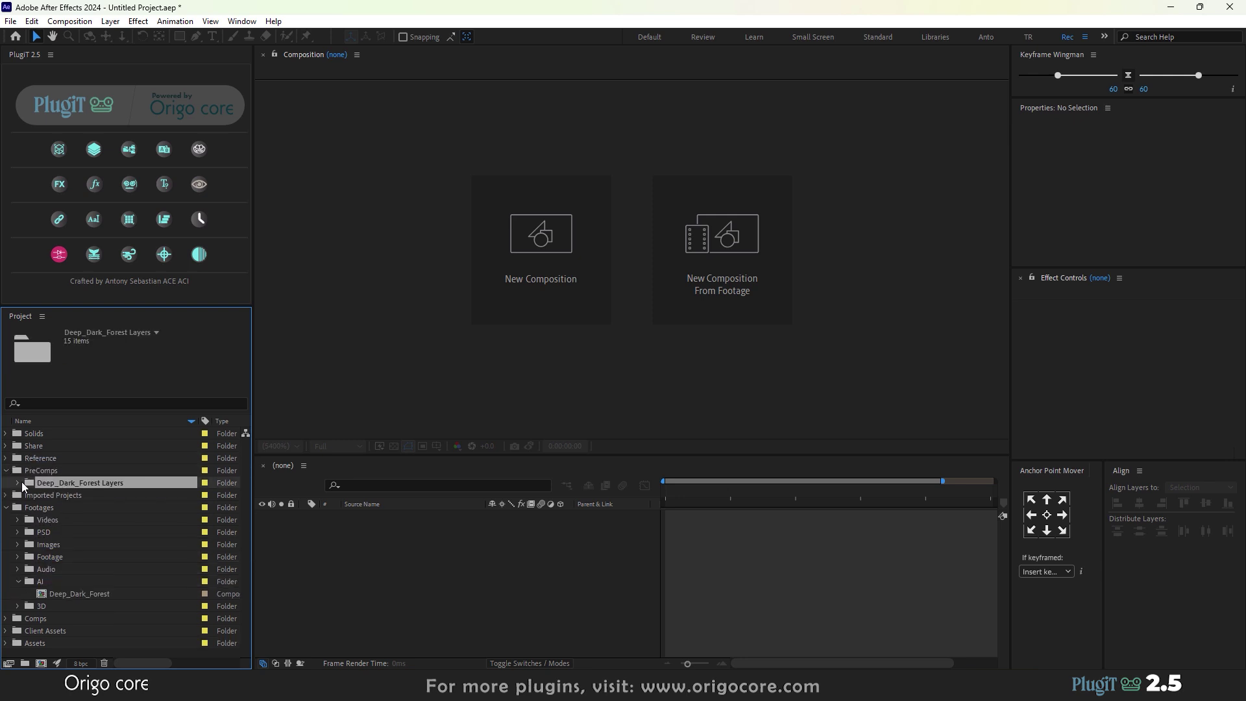
pyautogui.click(18, 483)
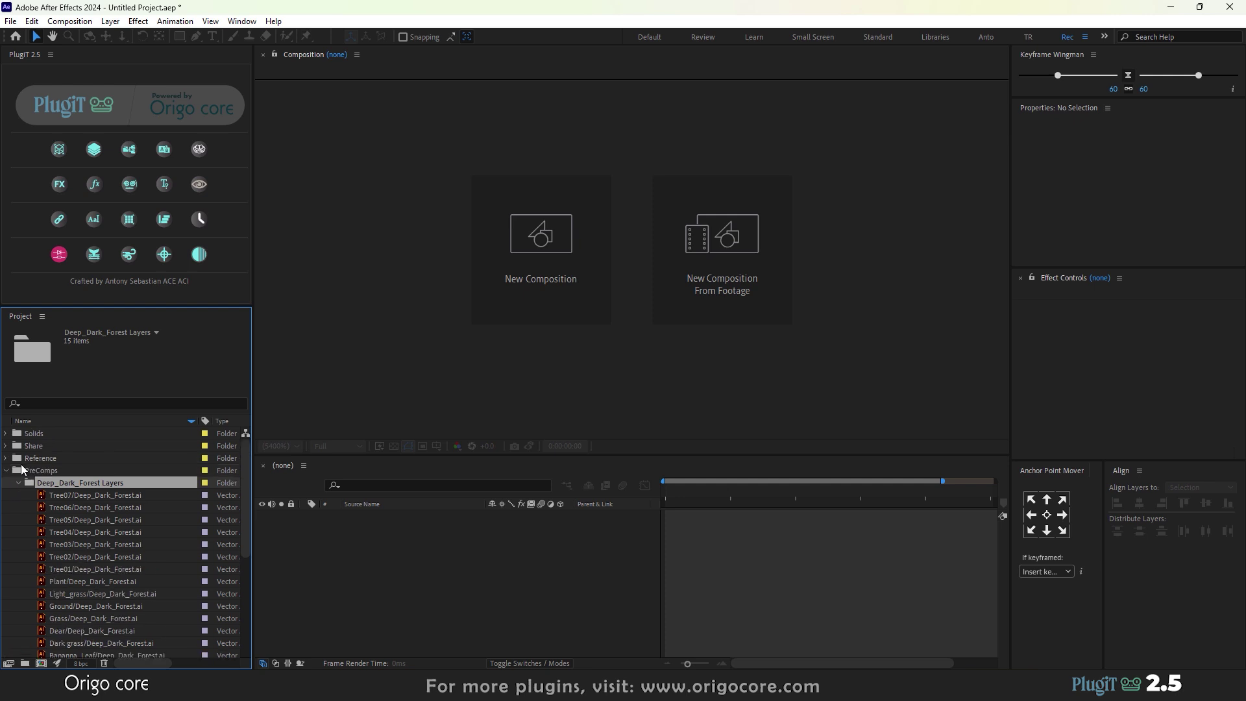
pyautogui.hotkey('ctrl', 'z')
pyautogui.scroll(-5, 117, 503)
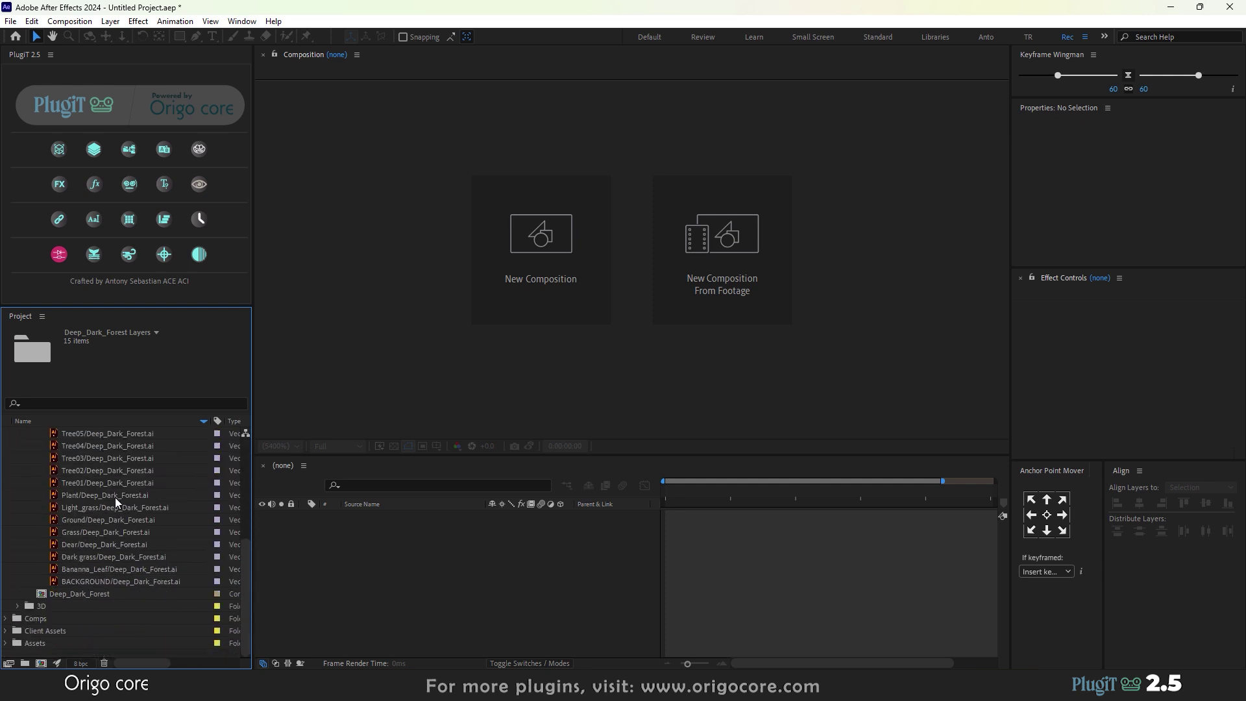
pyautogui.scroll(4, 92, 477)
pyautogui.click(30, 551)
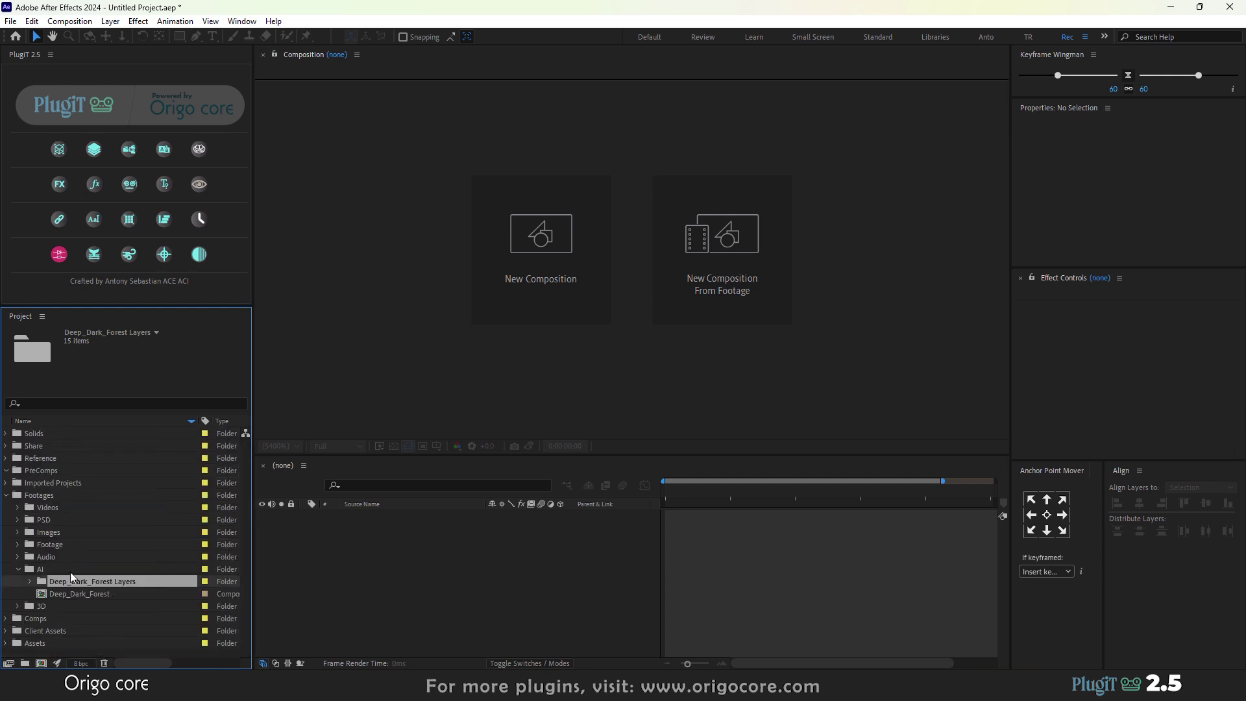
# - Move the Deep_Dark_Forest composition into the PreComps folder, open it and scrub through its timeline
pyautogui.moveTo(62, 595); pyautogui.dragTo(51, 475)
pyautogui.doubleClick(52, 484)
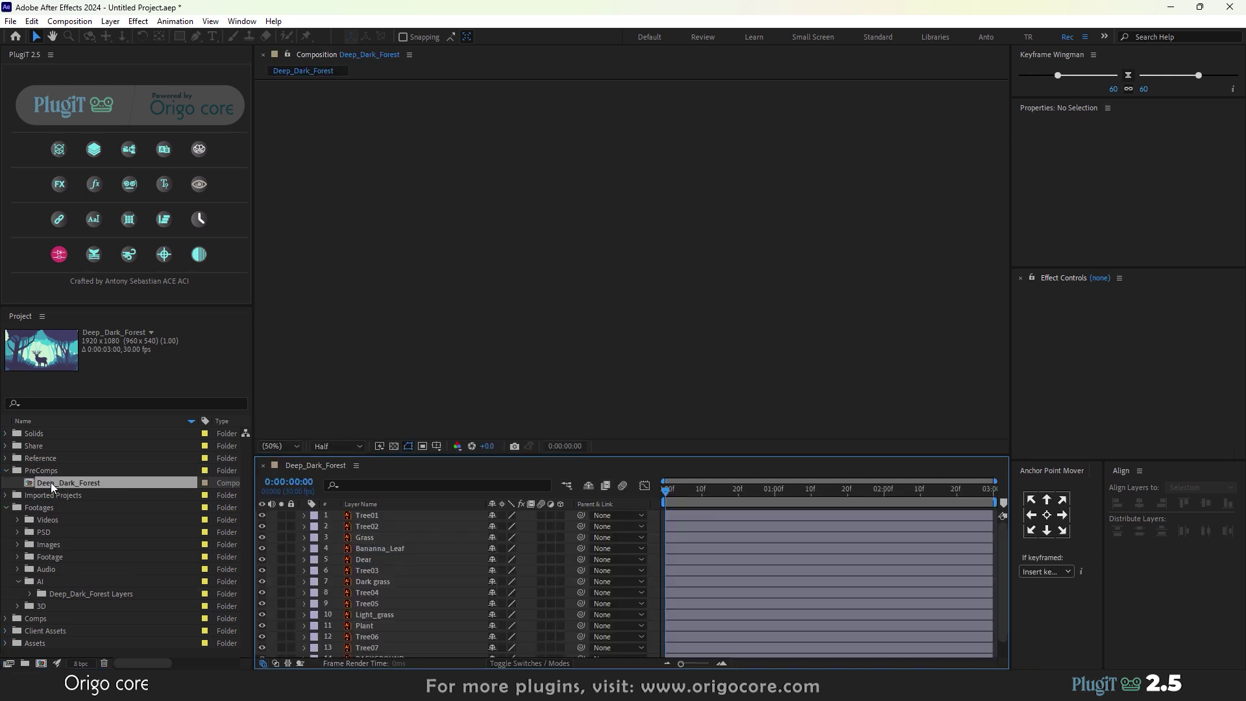
pyautogui.moveTo(734, 488); pyautogui.dragTo(844, 500)
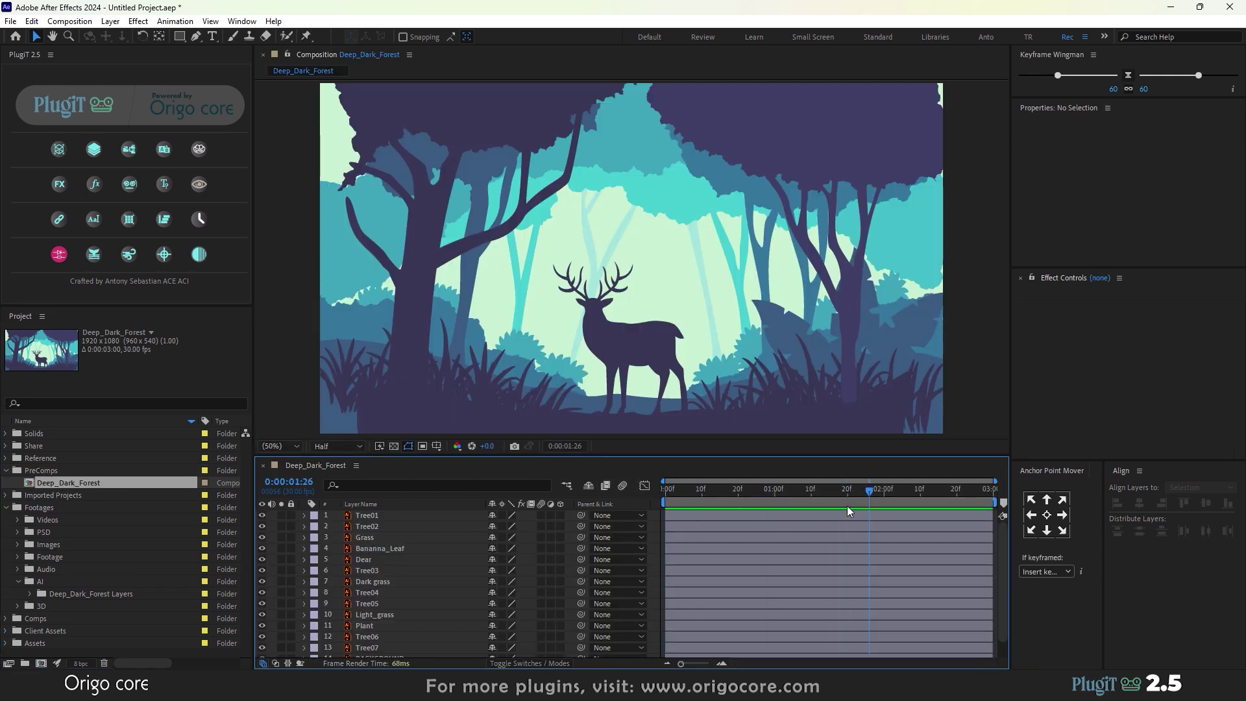
# - Apply Plug3D to the Deep_Dark_Forest composition to build its camera, camera controller and 3D layer setup
pyautogui.click(605, 322)
pyautogui.click(393, 550)
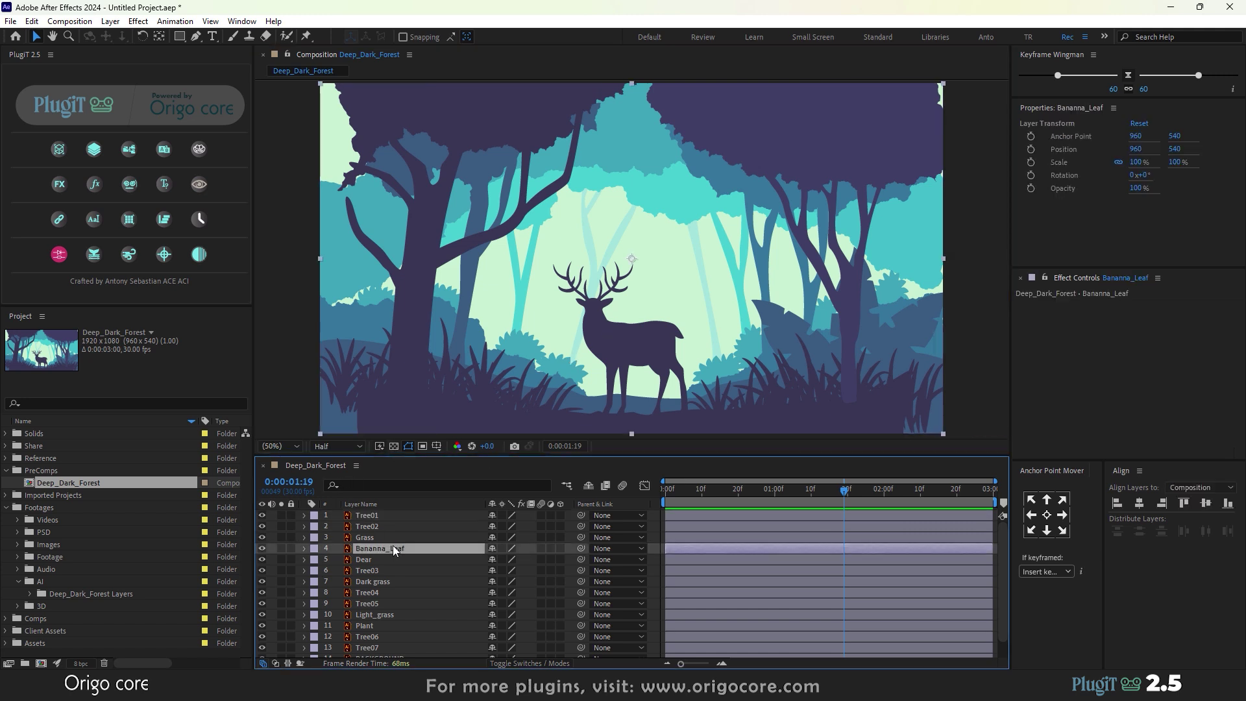
pyautogui.click(67, 151)
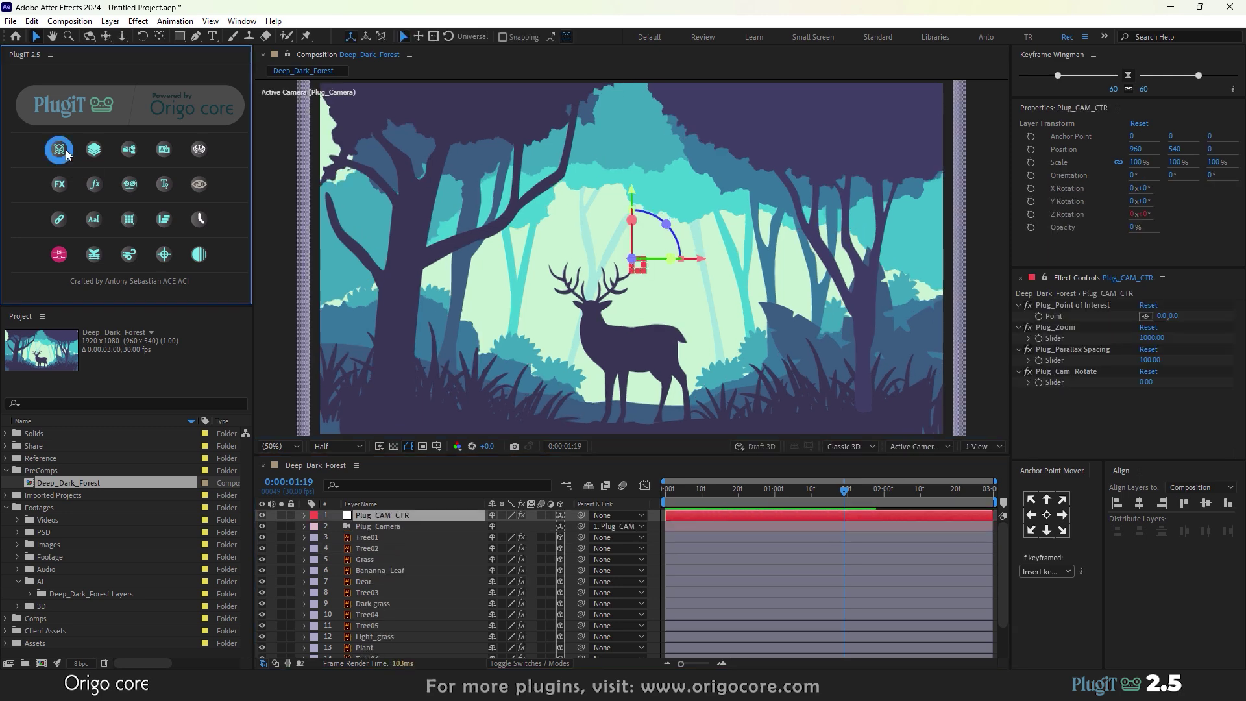
# - Show the composition in 2 Views with the first view set to Top, zoomed out to fit all layers
pyautogui.click(972, 445)
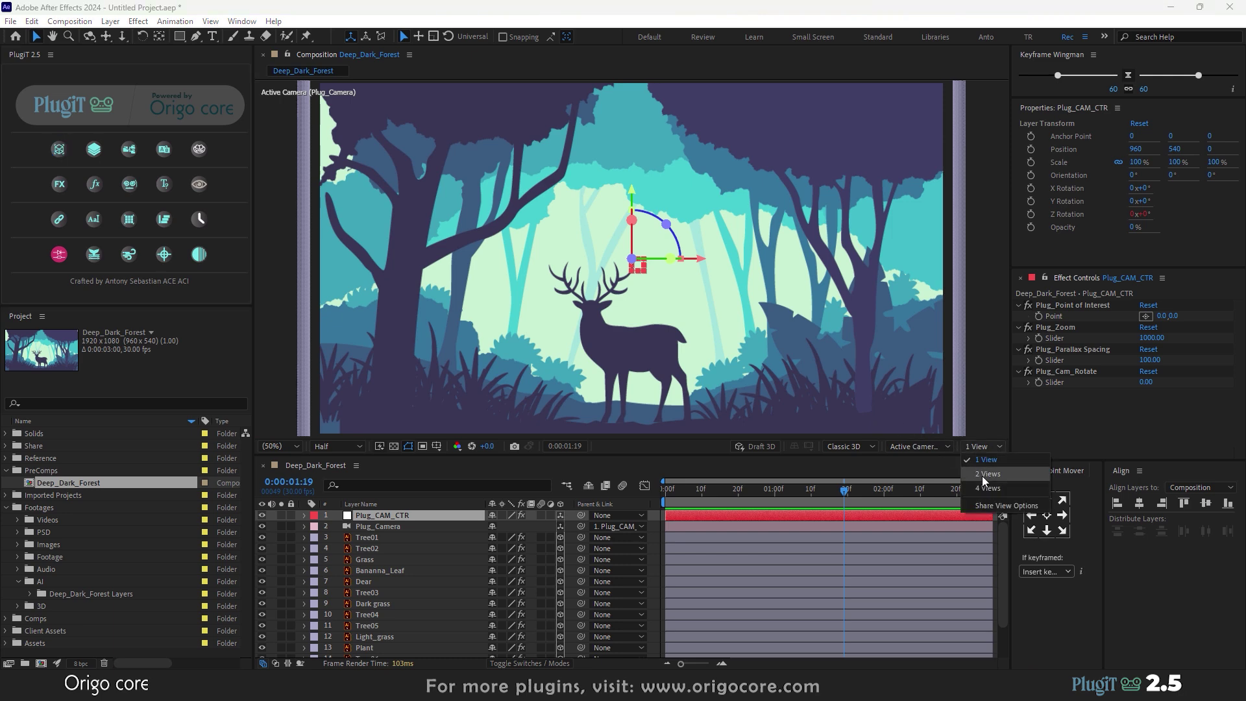
pyautogui.click(983, 476)
pyautogui.scroll(3, 444, 287)
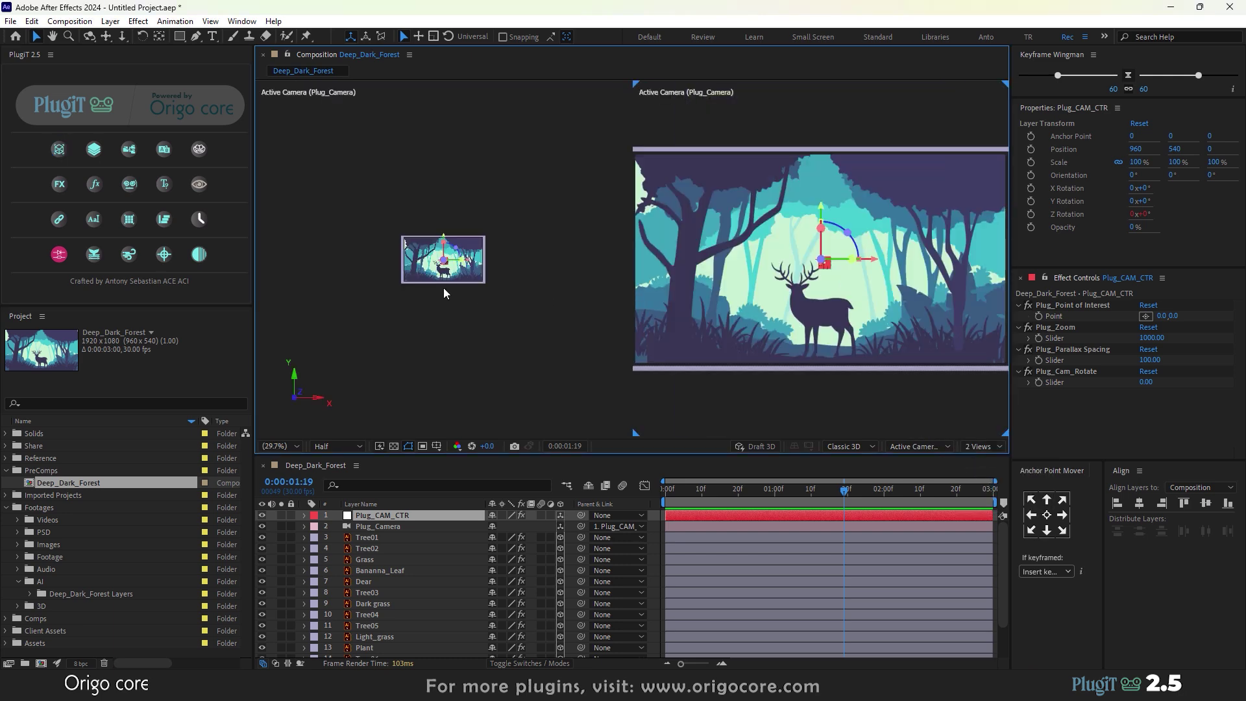
pyautogui.click(445, 370)
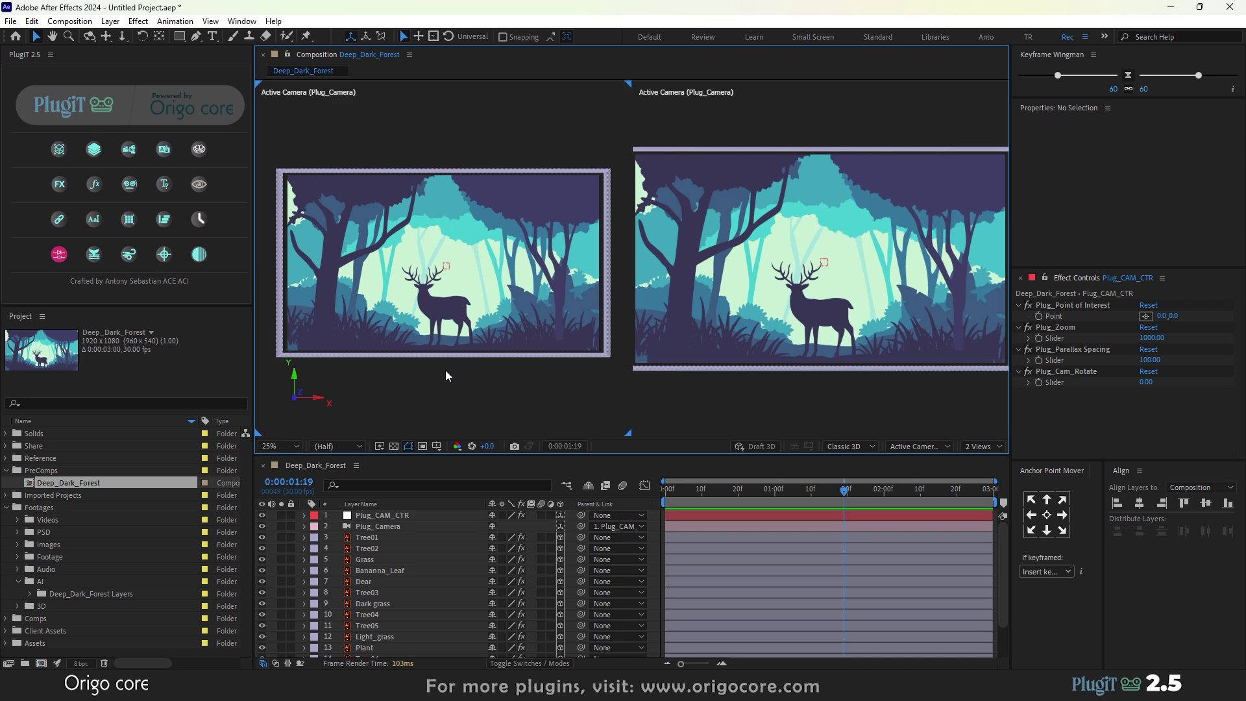
pyautogui.click(928, 448)
pyautogui.click(922, 303)
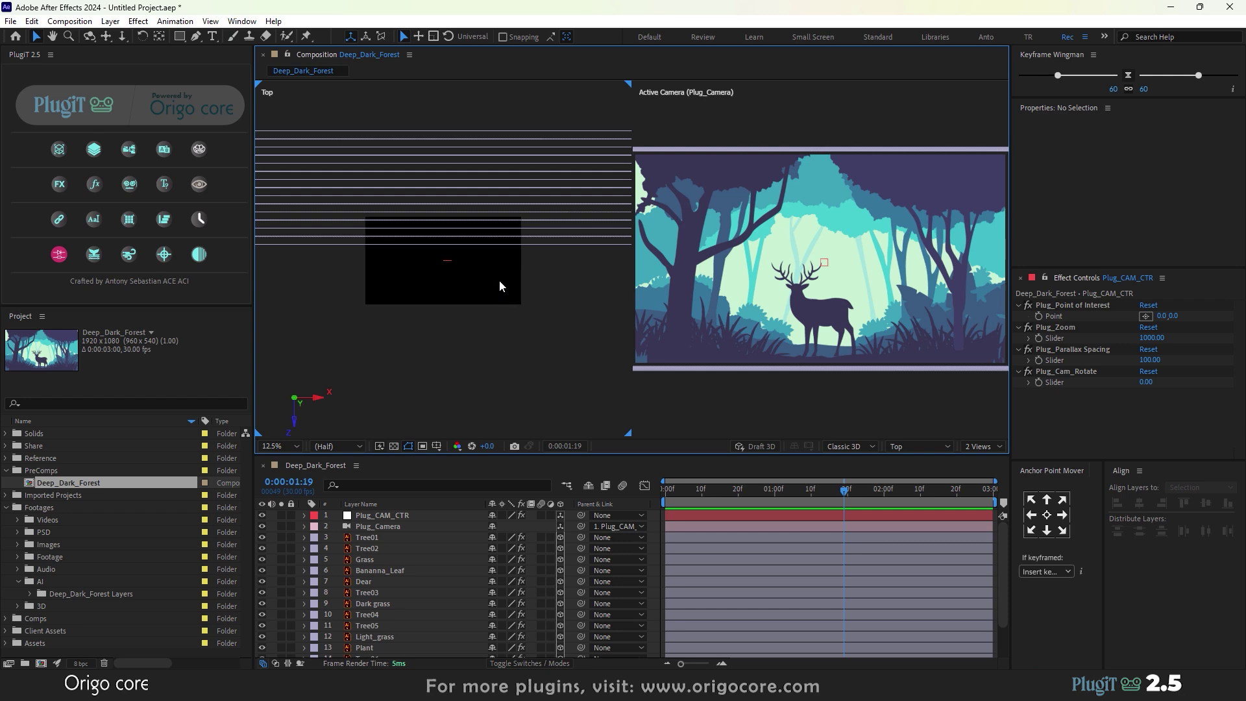
pyautogui.press(',')
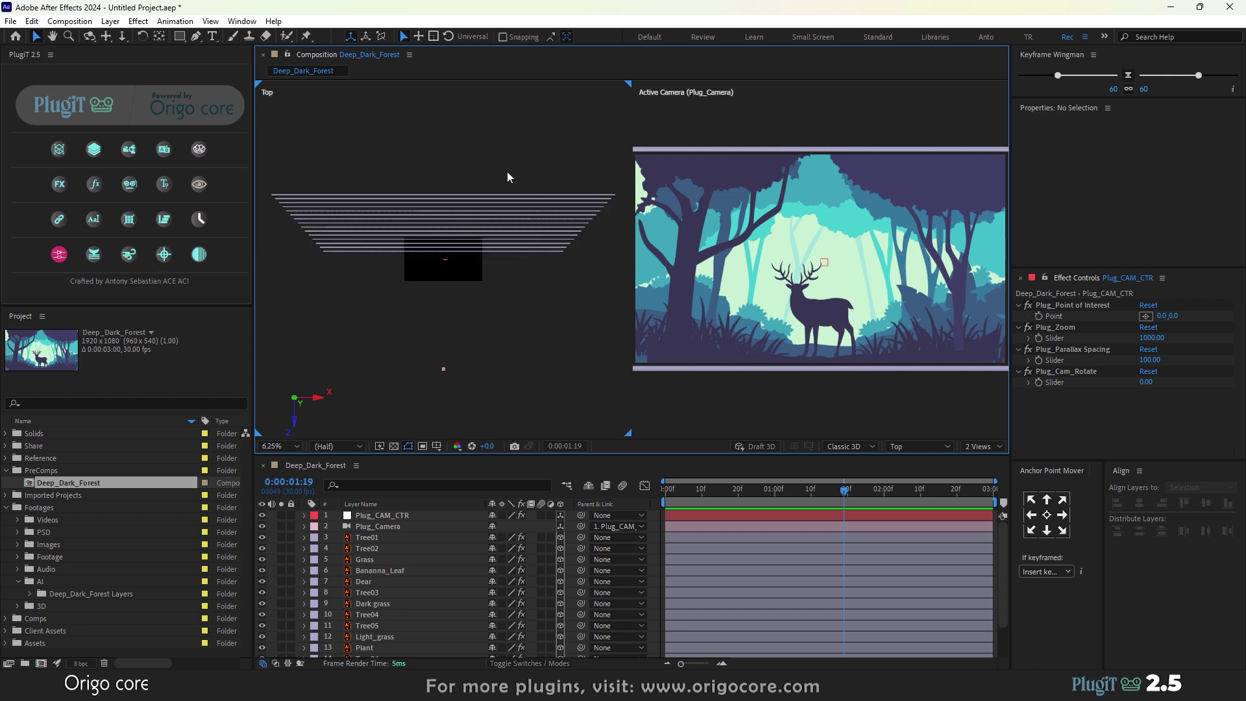
# - Select all artwork layers in the Top view to examine their depth spacing, and deselect them again
pyautogui.moveTo(505, 159); pyautogui.dragTo(531, 278)
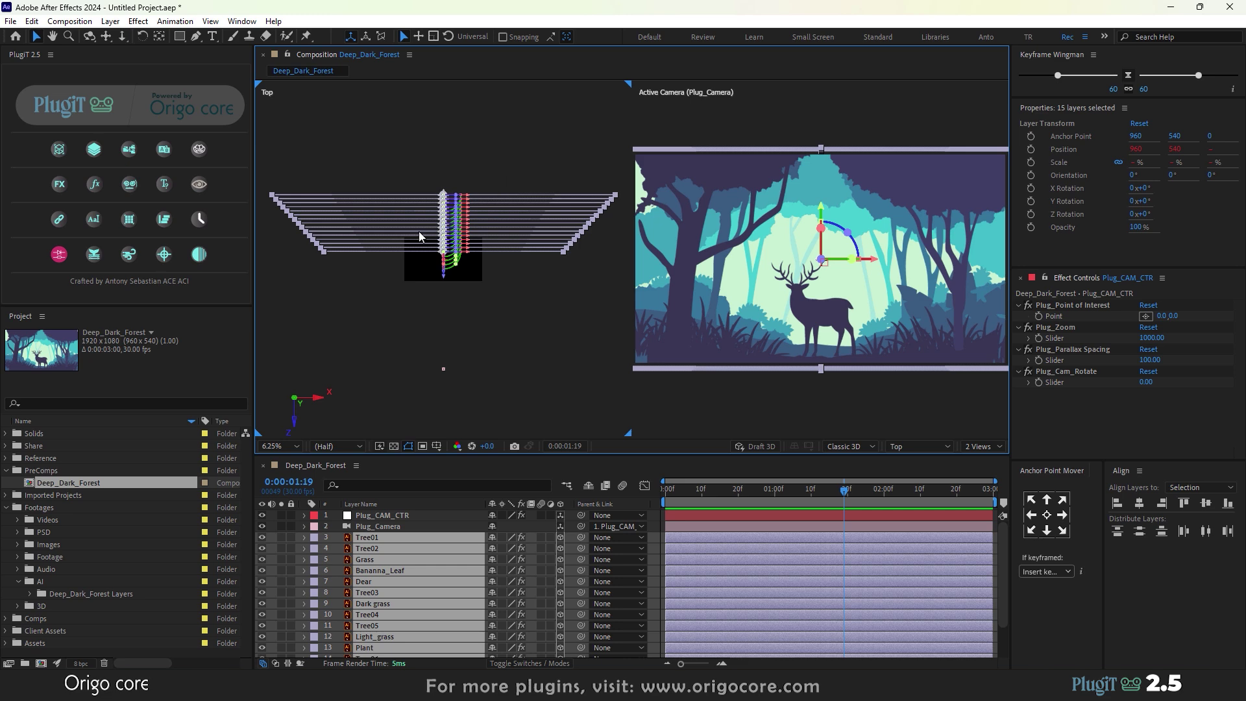
pyautogui.press('/')
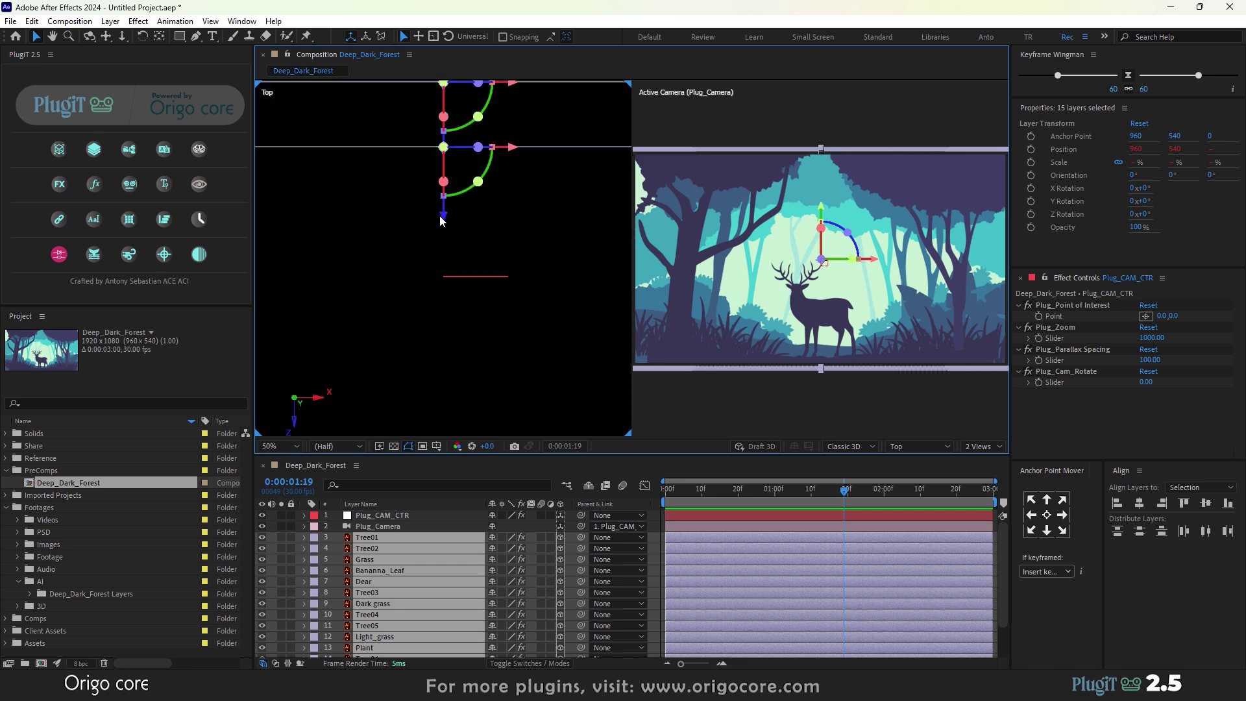
pyautogui.scroll(-2, 440, 221)
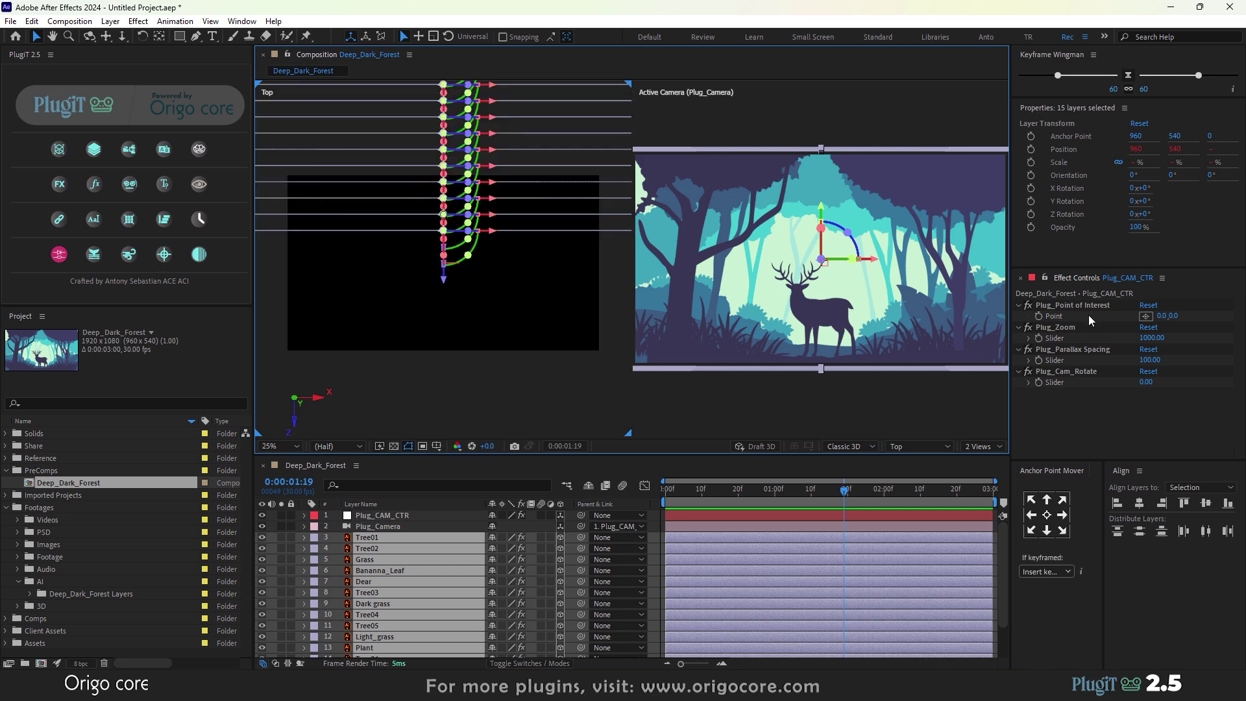
pyautogui.click(467, 314)
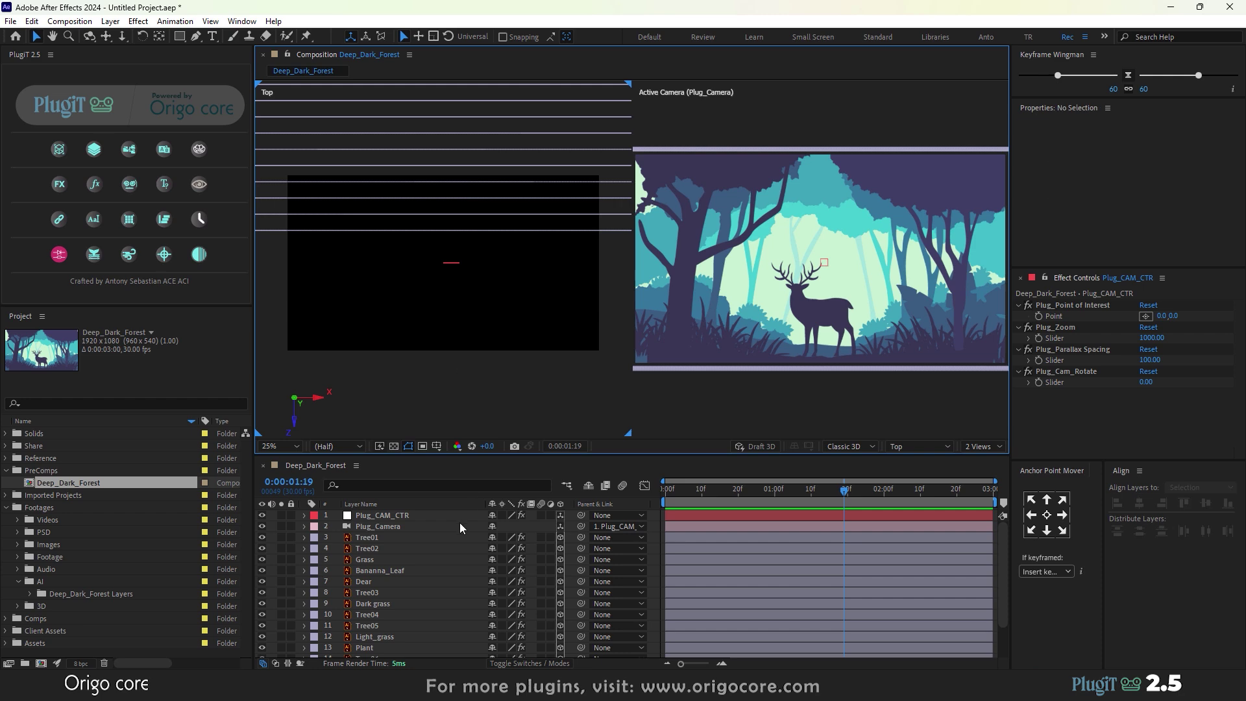
# - Examine the effect controls of Plug_CAM_CTR and the position of Plug_Camera in the Top view
pyautogui.click(426, 516)
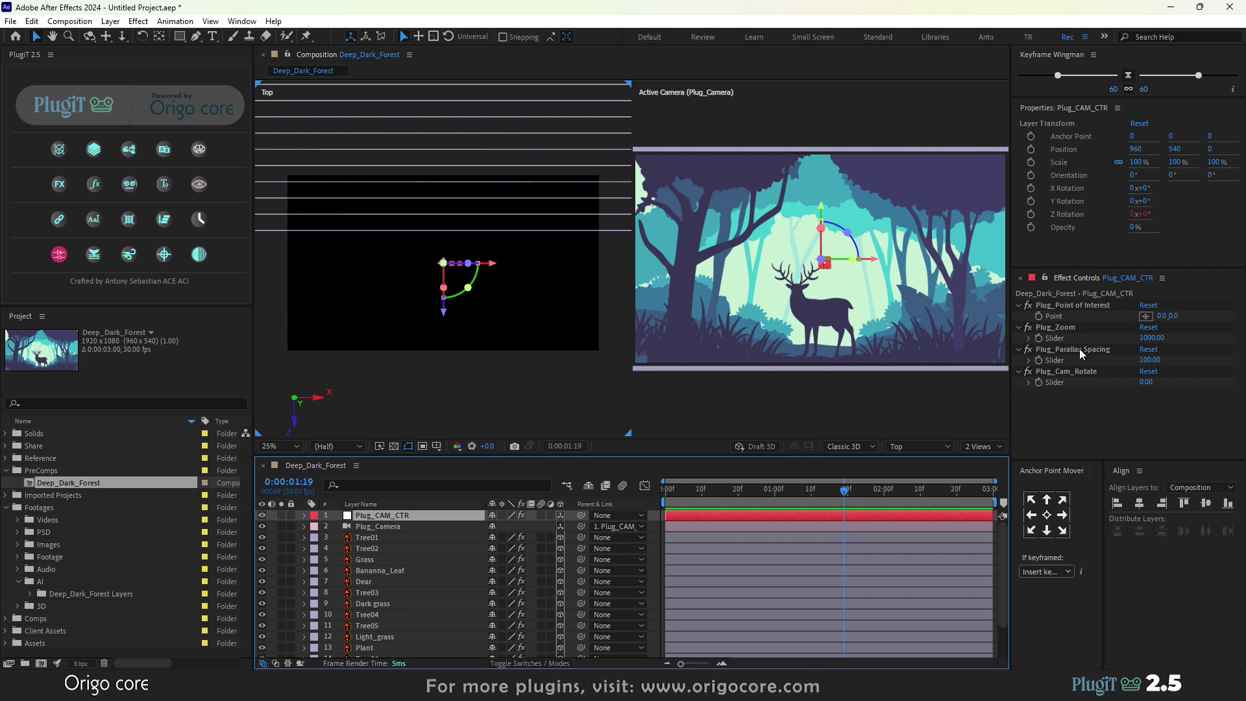
pyautogui.click(409, 527)
pyautogui.scroll(-1, 464, 340)
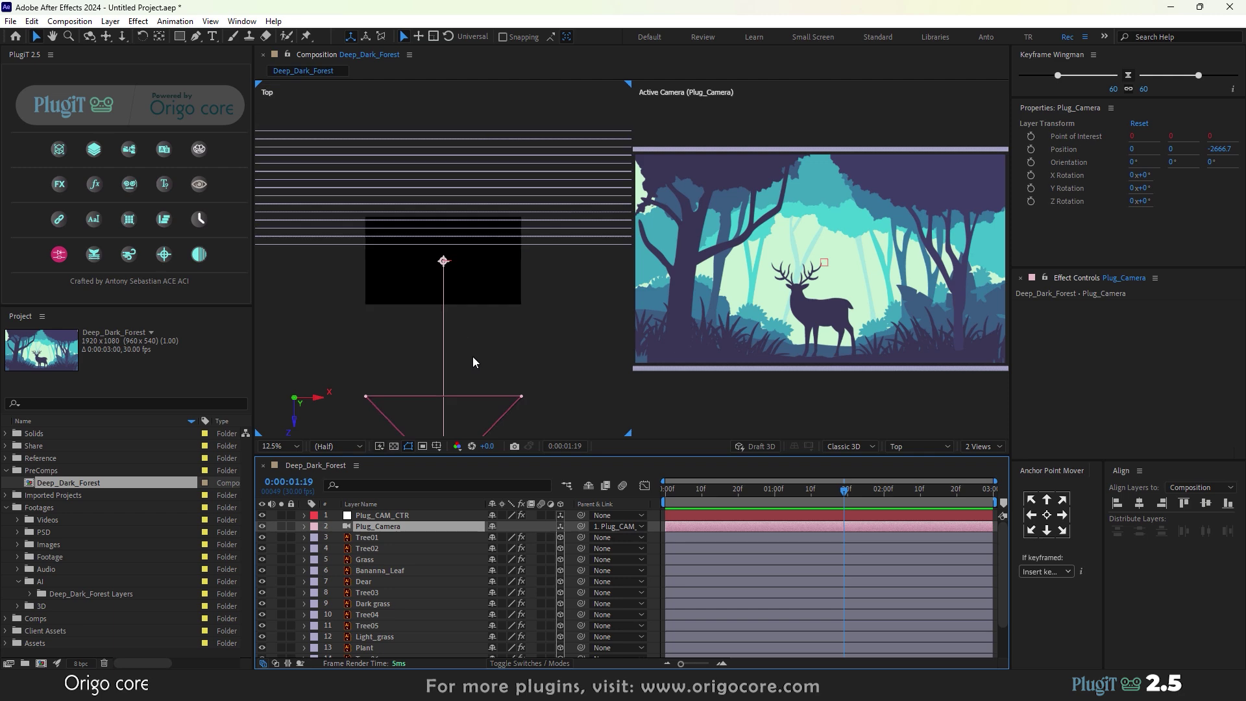
# - Compare the positions of Plug_Camera, the Tree01 layer and Plug_CAM_CTR in the Top view, and clear the selection
pyautogui.moveTo(478, 351); pyautogui.dragTo(491, 247)
pyautogui.press('v')
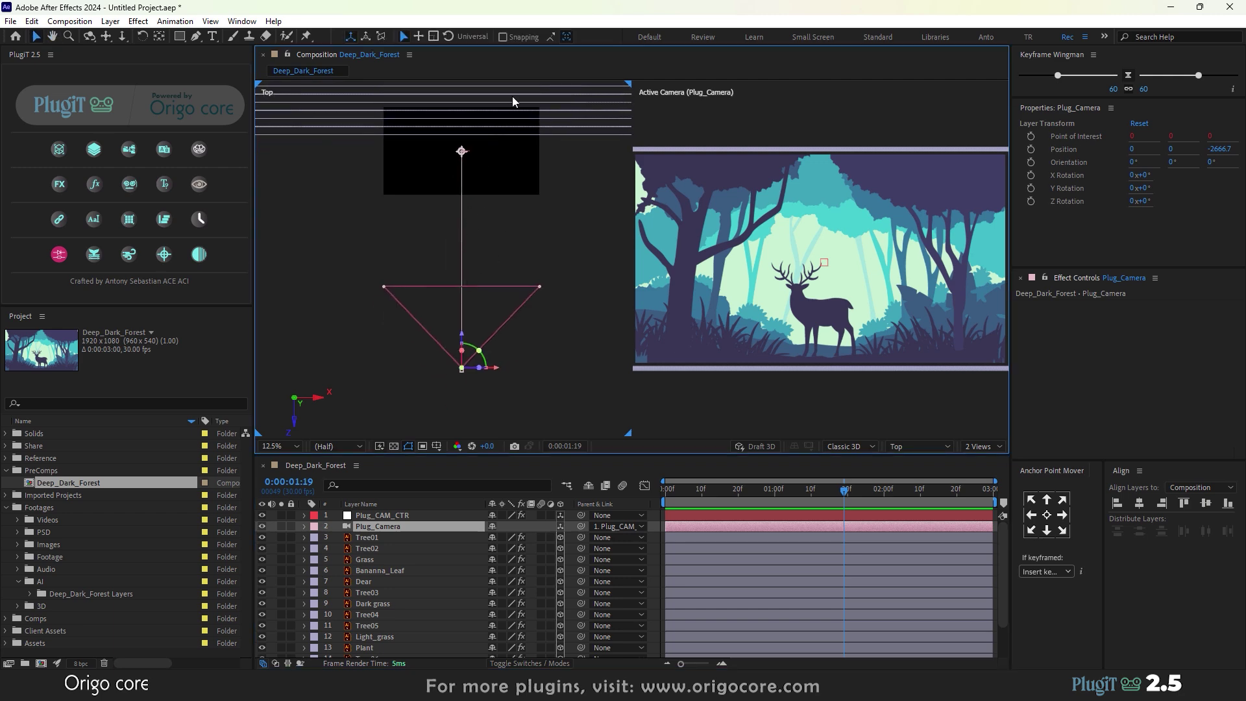
pyautogui.click(400, 536)
pyautogui.scroll(-1, 414, 551)
pyautogui.scroll(1, 449, 573)
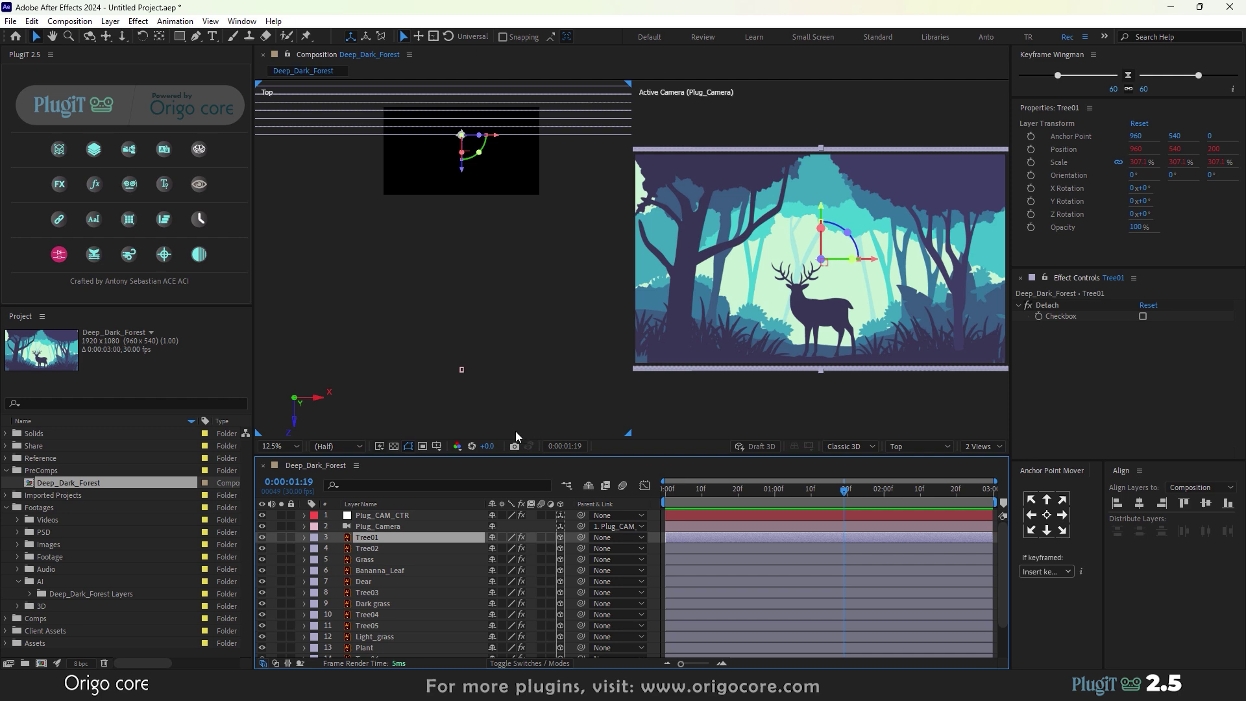
pyautogui.click(409, 530)
pyautogui.click(407, 517)
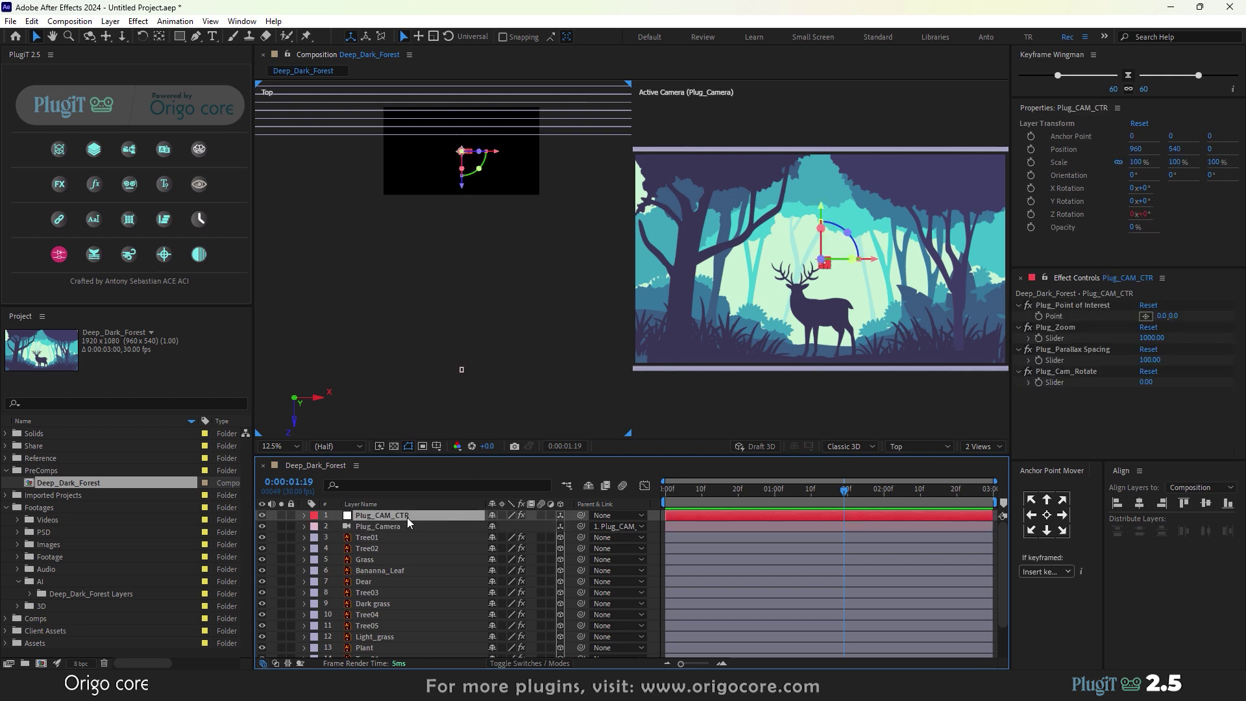
pyautogui.click(853, 396)
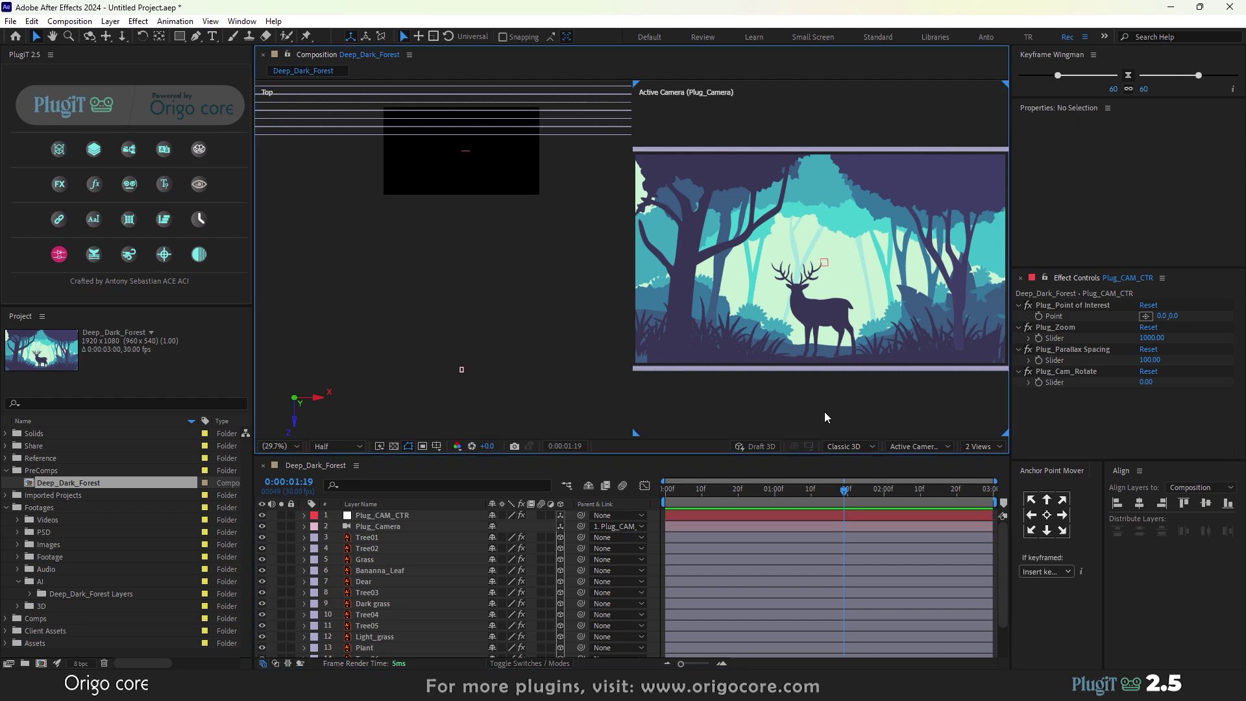
pyautogui.click(489, 215)
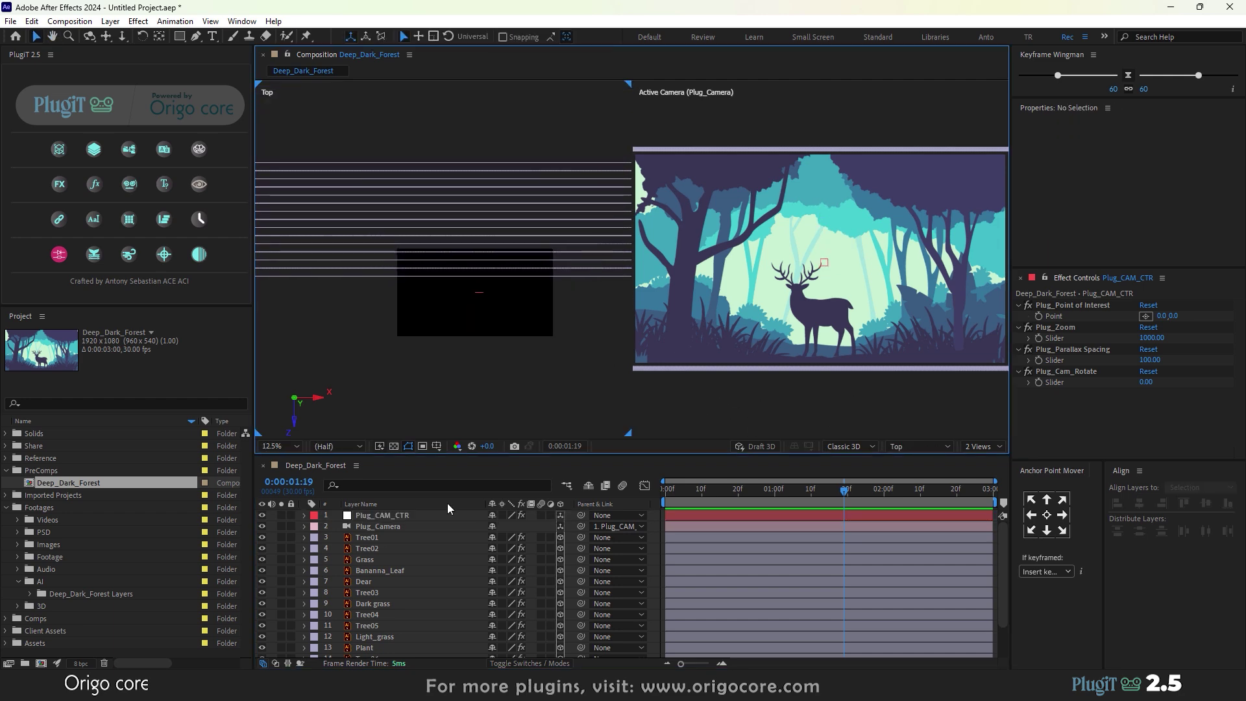
# - Compare the Plug_CAM_CTR effect controls with the Detach control on artwork layers such as Tree01, Tree02, Bananna_Leaf and Dark grass
pyautogui.click(394, 516)
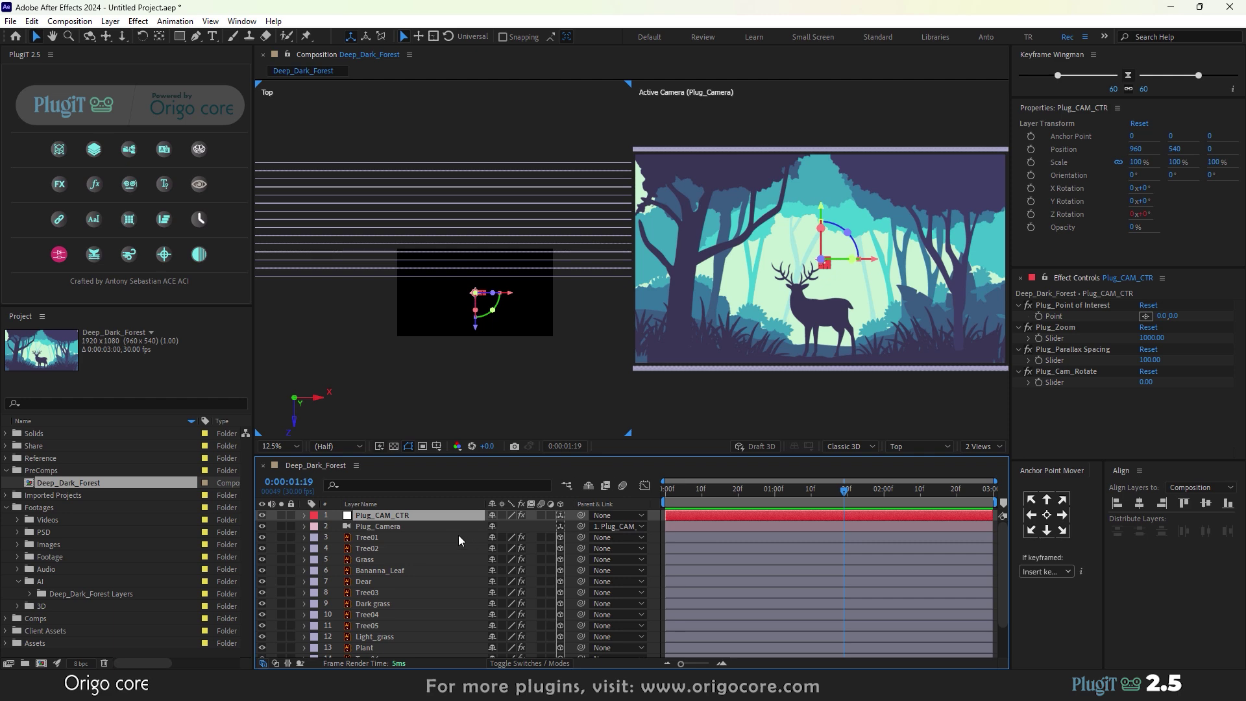
pyautogui.click(368, 538)
pyautogui.click(375, 549)
pyautogui.click(376, 571)
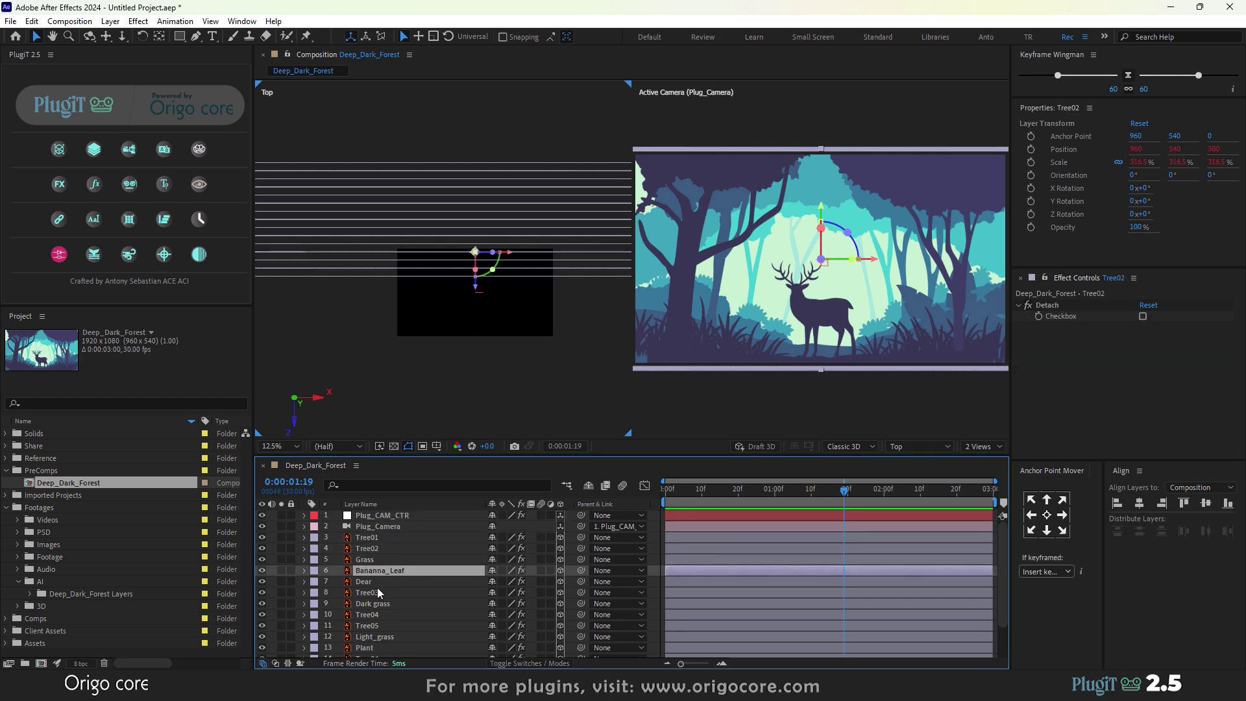
pyautogui.click(377, 588)
pyautogui.click(378, 603)
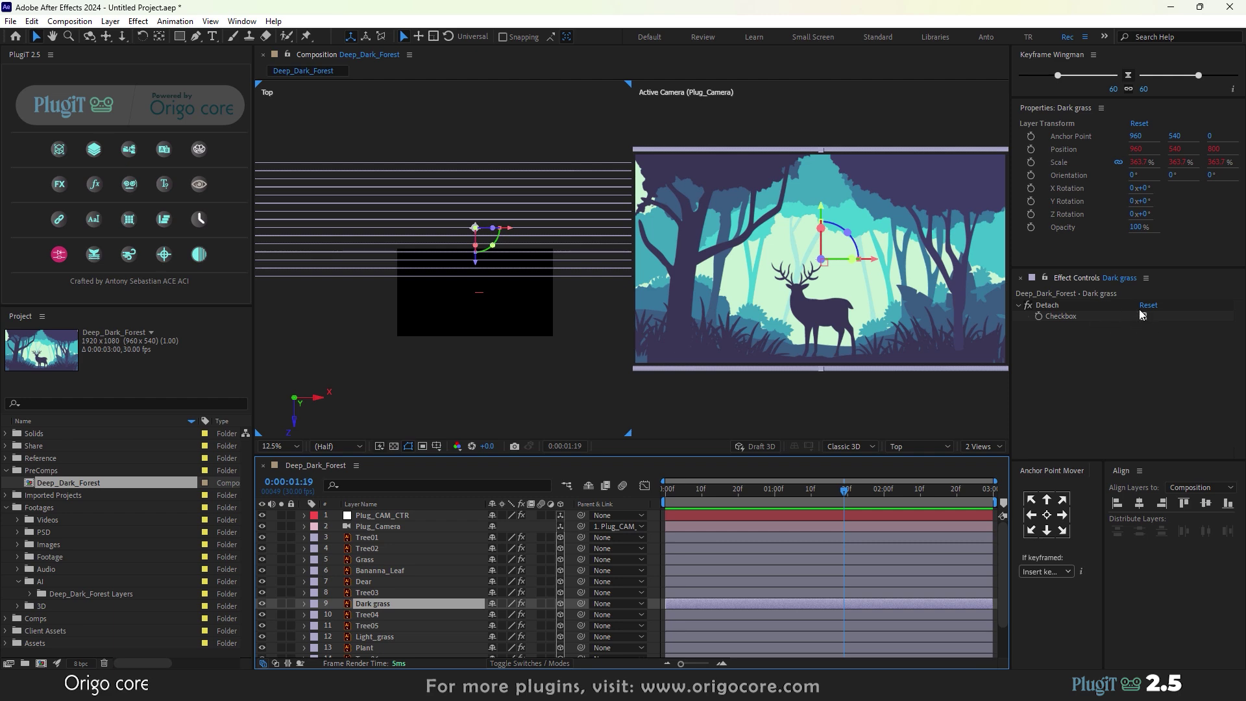
pyautogui.click(436, 519)
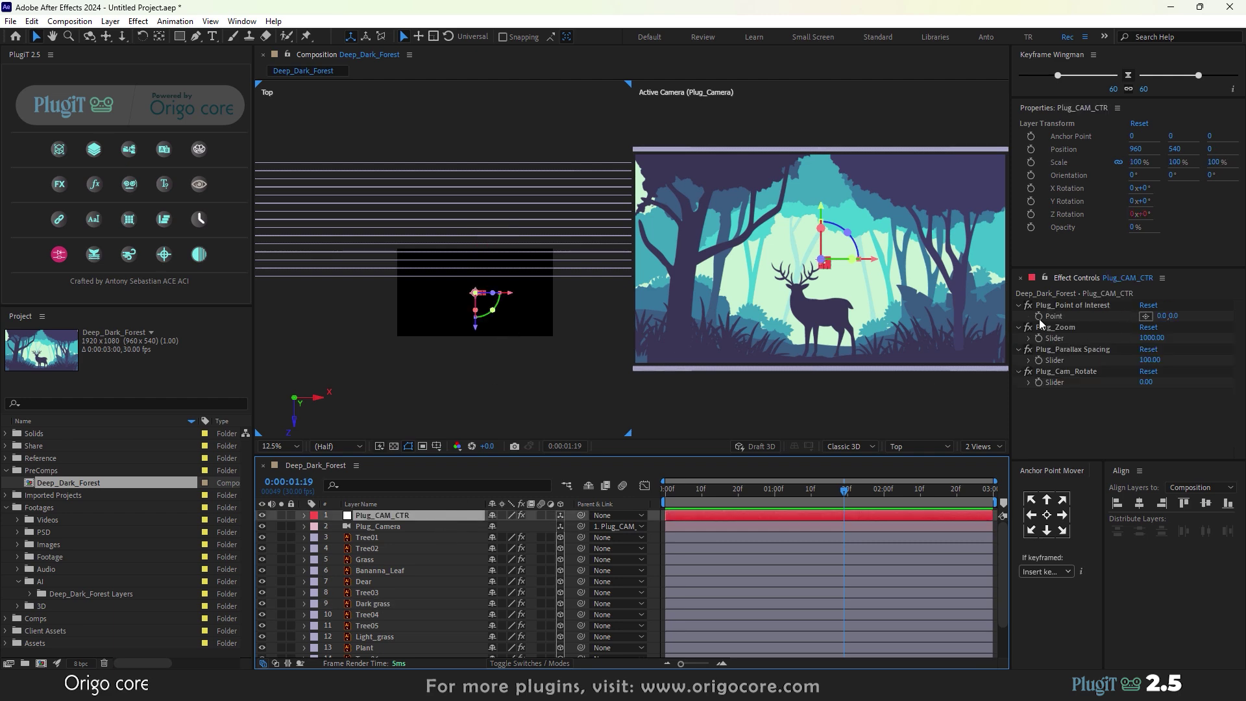
# - Examine the spacing between the artwork layers and their outer edges at 25% magnification in the Top view
pyautogui.press('.')
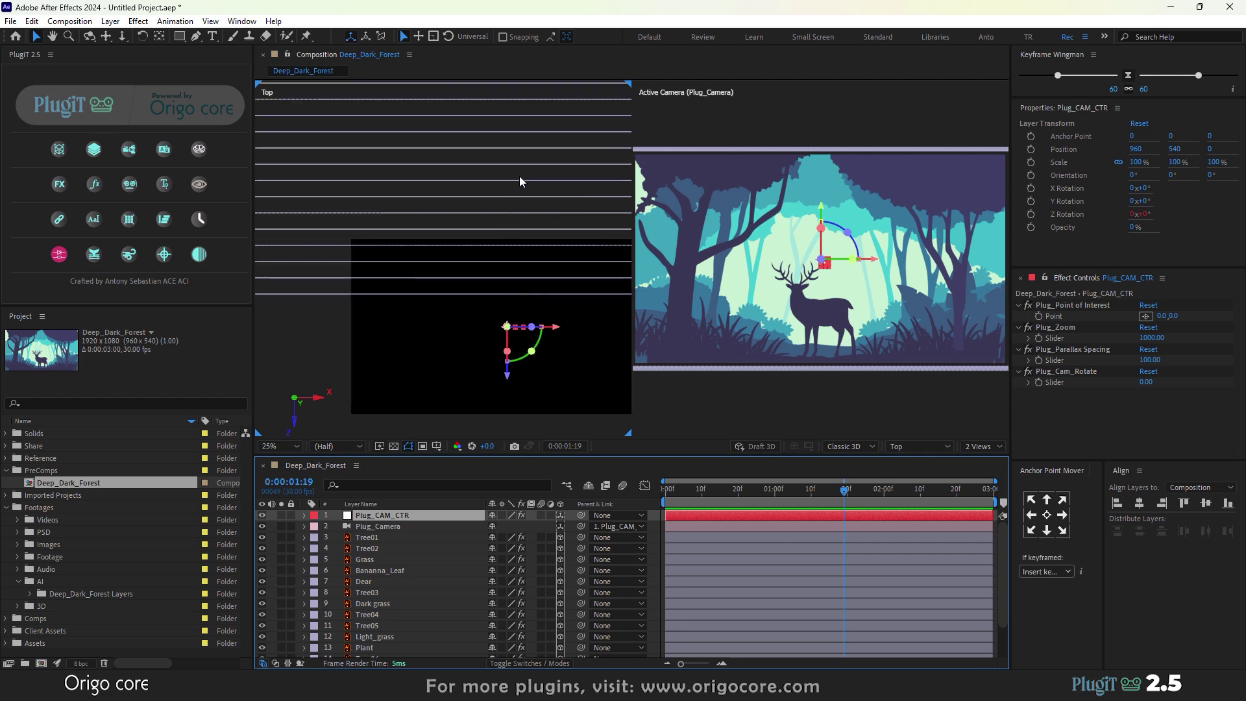
pyautogui.press(',')
pyautogui.press(',')
pyautogui.moveTo(454, 218); pyautogui.dragTo(349, 276)
pyautogui.scroll(2, 493, 257)
pyautogui.moveTo(564, 239); pyautogui.dragTo(507, 263)
pyautogui.press('v')
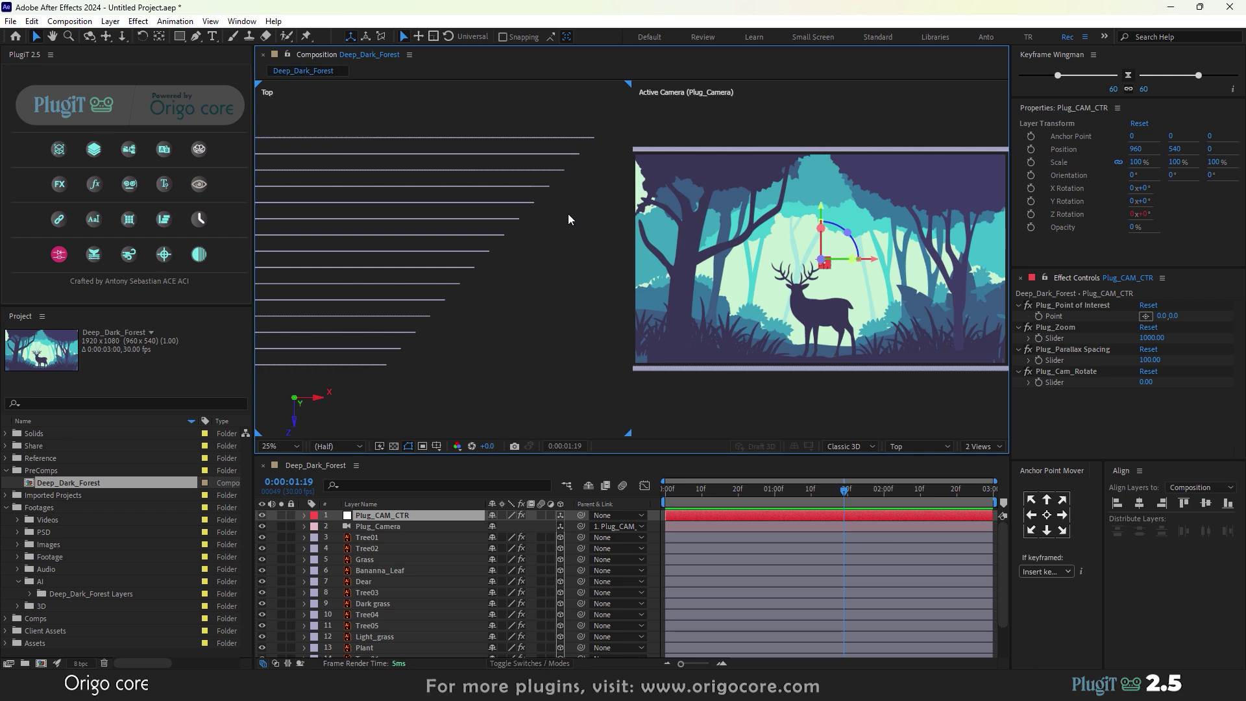
pyautogui.press('space')
pyautogui.moveTo(430, 333); pyautogui.dragTo(581, 304)
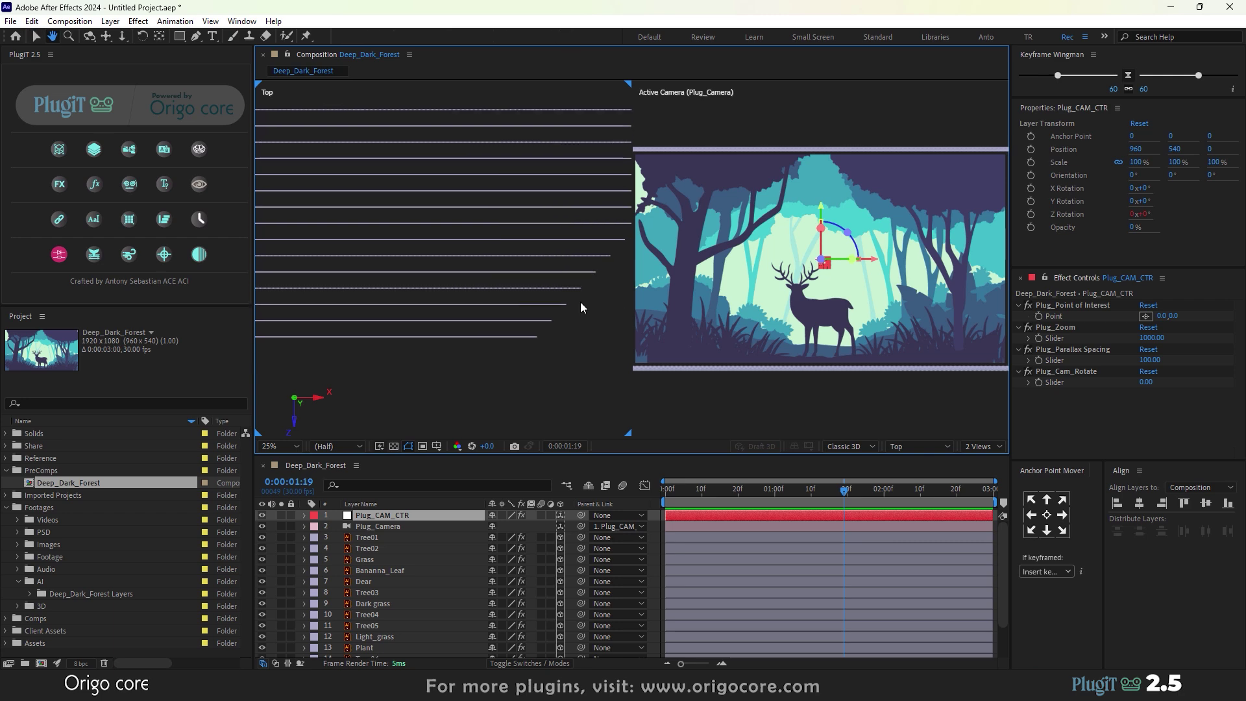
pyautogui.moveTo(477, 276); pyautogui.dragTo(642, 293)
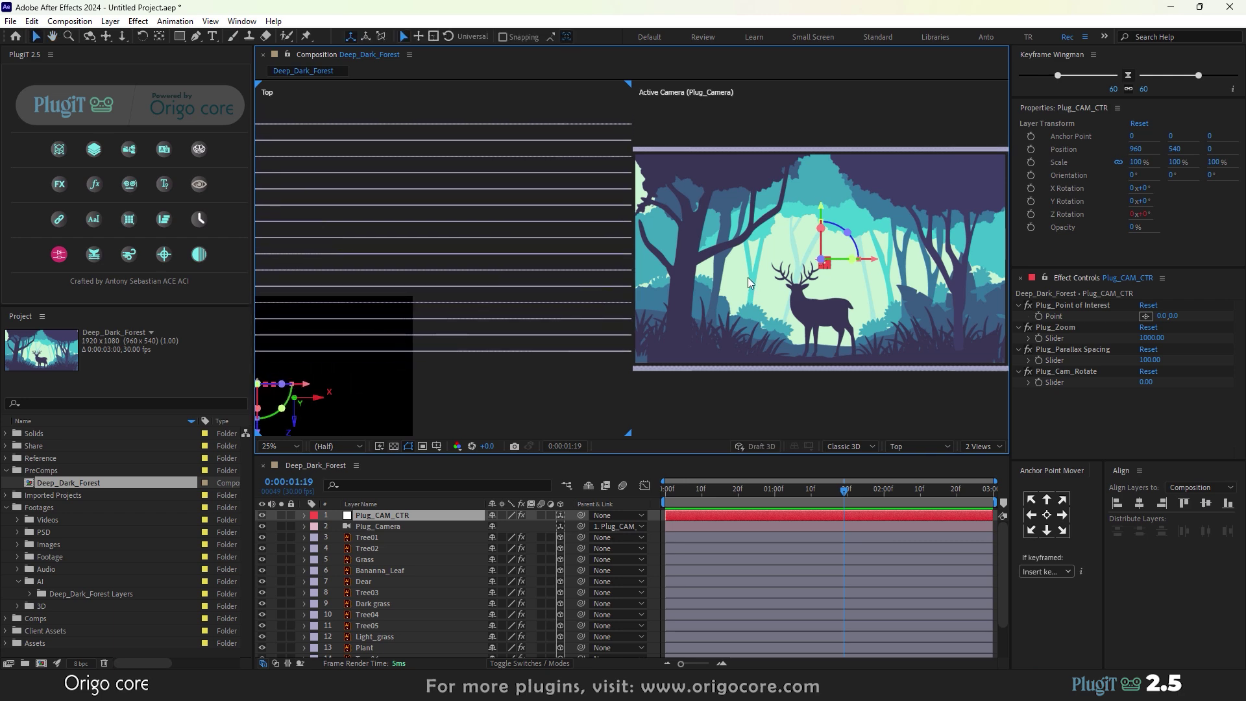
# - Try orbiting the camera around the forest scene in the active camera view, undo the move and clear the selection
pyautogui.moveTo(781, 285); pyautogui.dragTo(785, 297)
pyautogui.hotkey('ctrl', 'z')
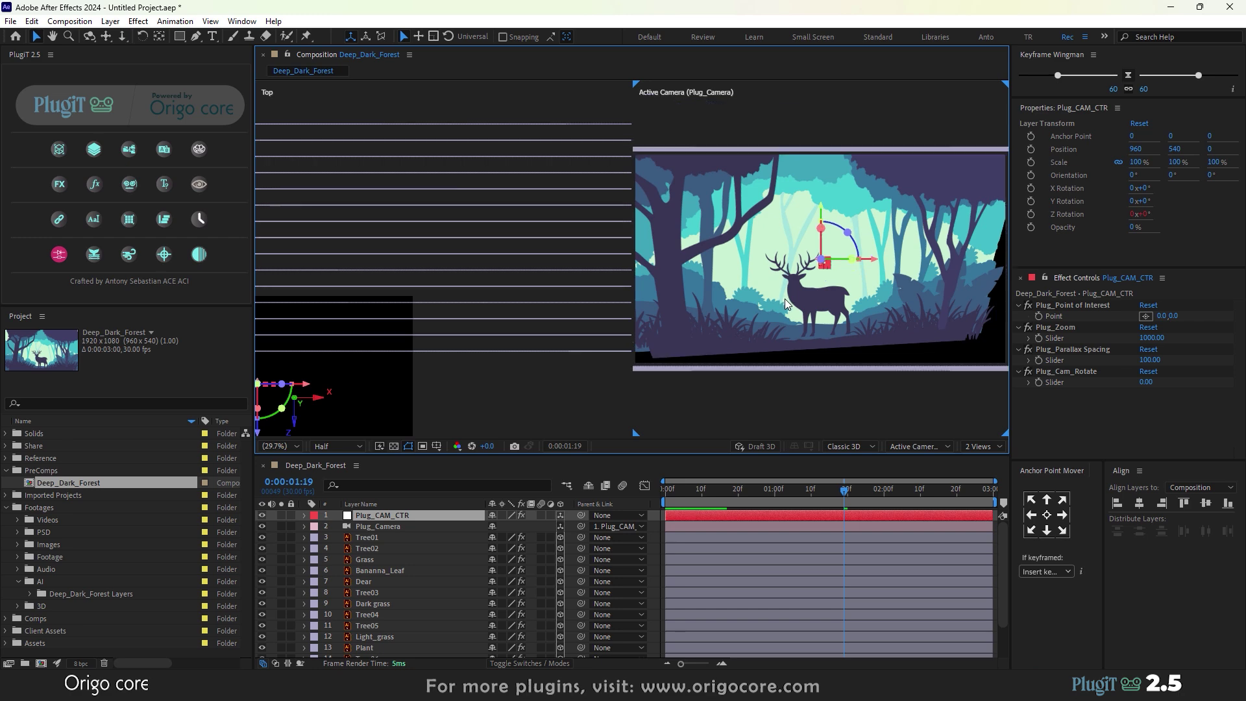
pyautogui.click(465, 391)
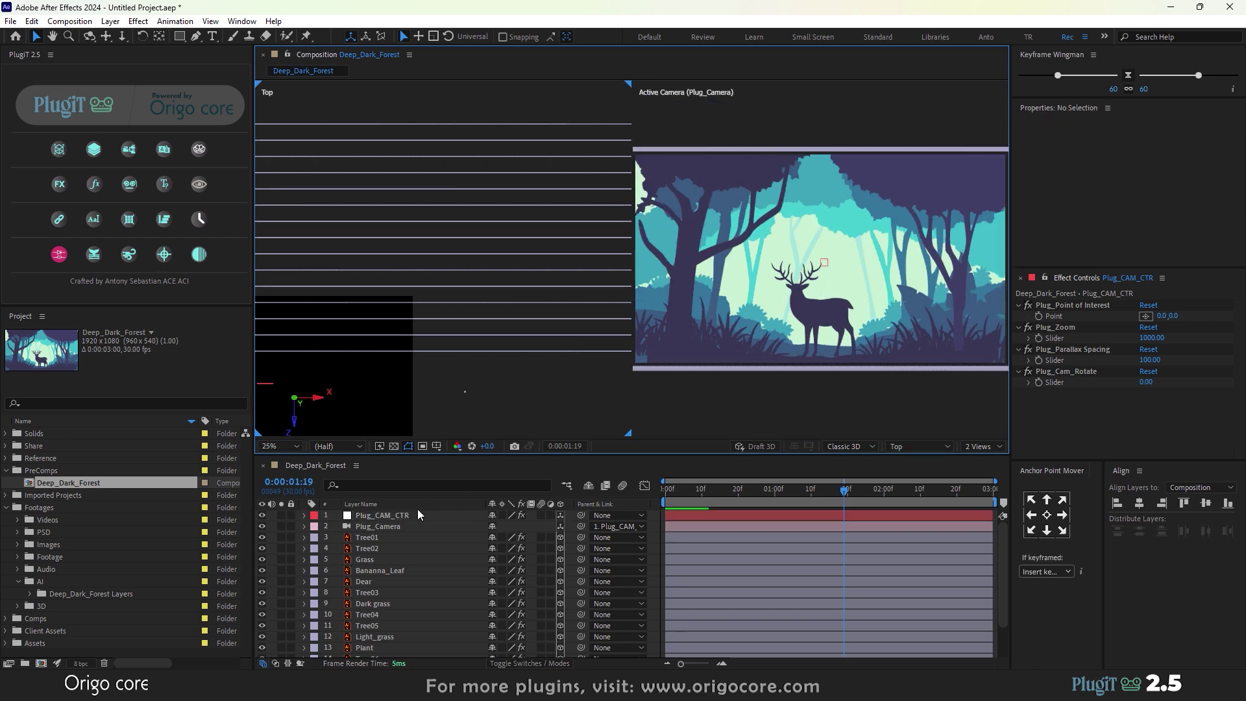
# - Raise the Plug_Parallax Spacing of Plug_CAM_CTR to 284 and bring all layers into the Top view
pyautogui.click(404, 517)
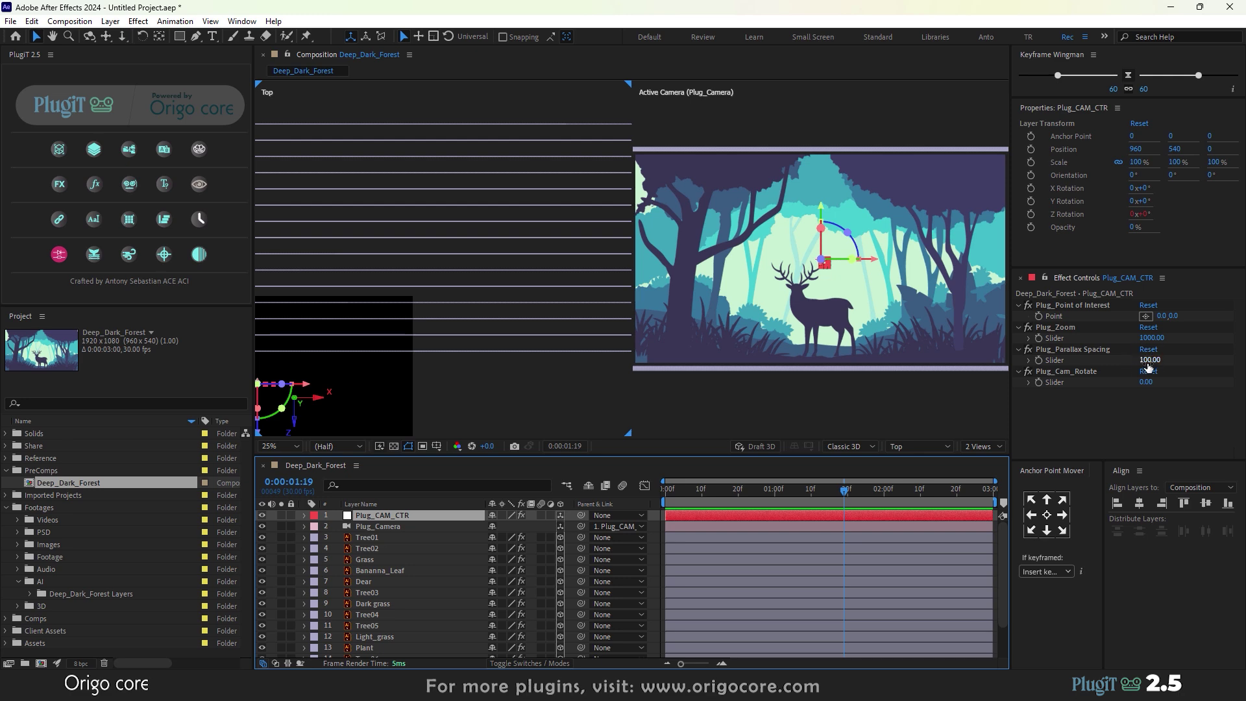
pyautogui.moveTo(1148, 366); pyautogui.dragTo(1245, 344)
pyautogui.scroll(-2, 445, 248)
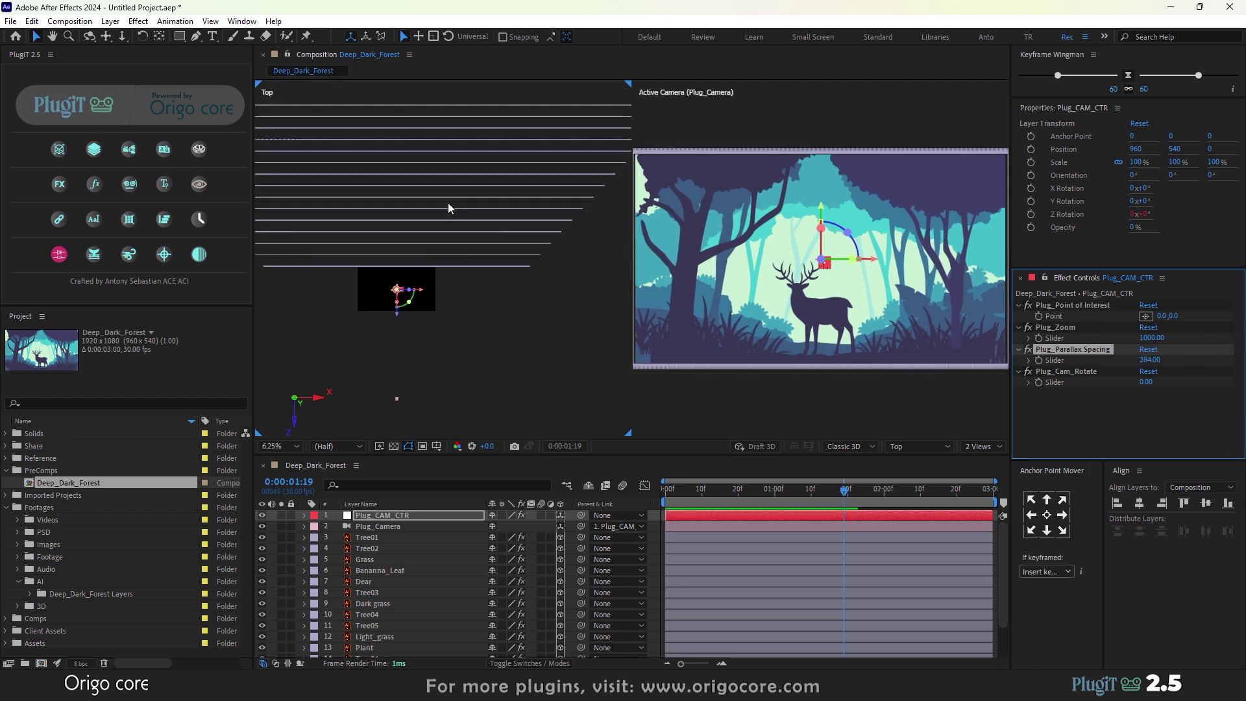
pyautogui.press('h')
pyautogui.moveTo(433, 162); pyautogui.dragTo(526, 246)
pyautogui.press('v')
# - Set the Plug_Parallax Spacing slider to 300
pyautogui.click(1150, 361)
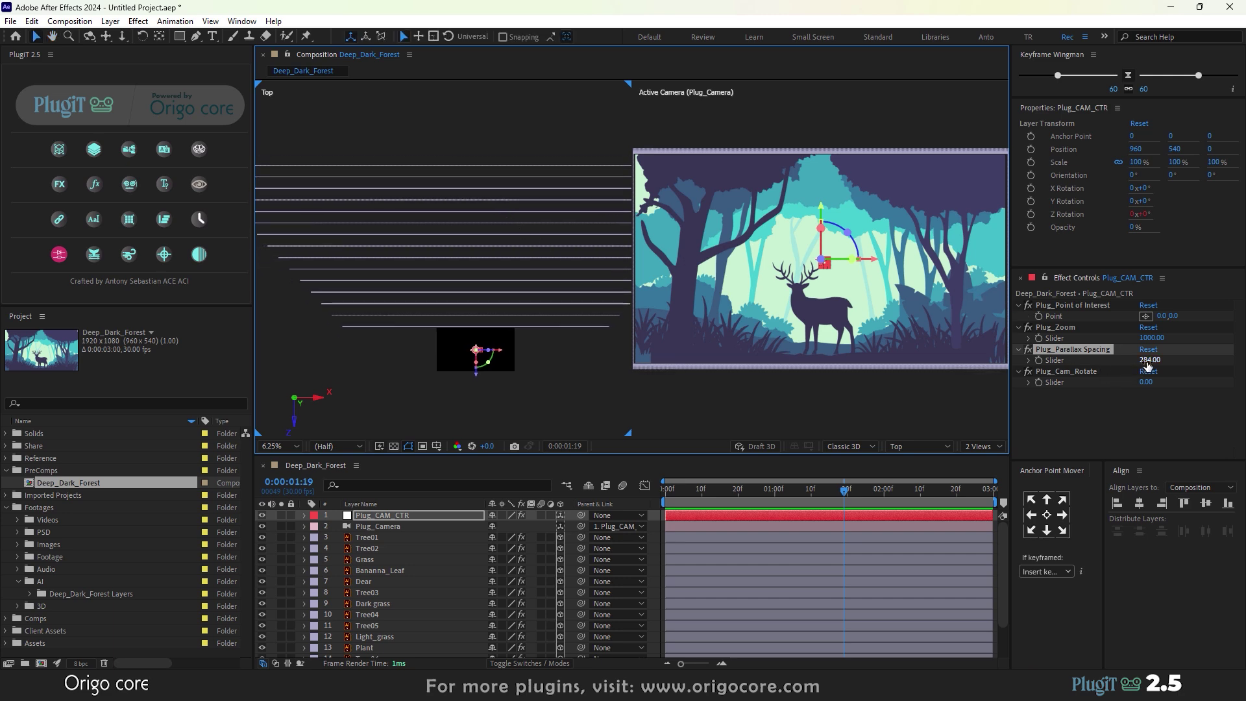
pyautogui.write('300')
pyautogui.press('Return')
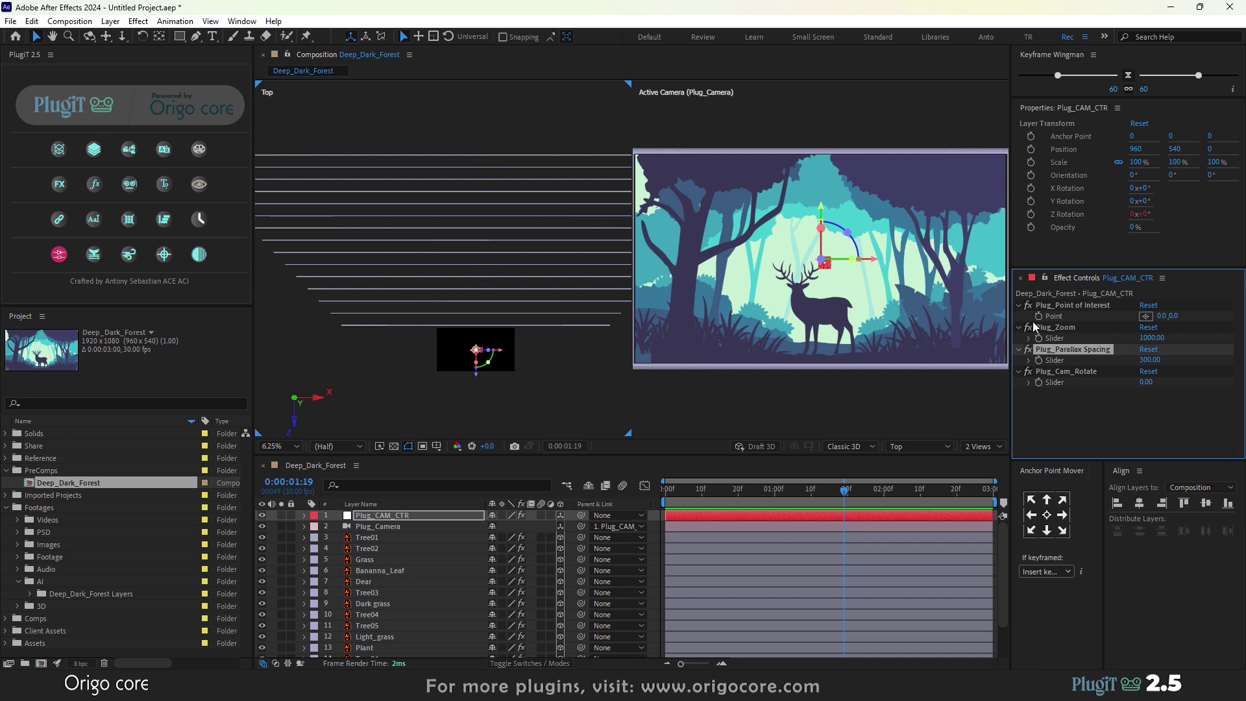
# - Set Plug_Parallax Spacing to 600 and test the depth by orbiting the active camera, undoing the orbit
pyautogui.click(1150, 361)
pyautogui.write('600')
pyautogui.press('Return')
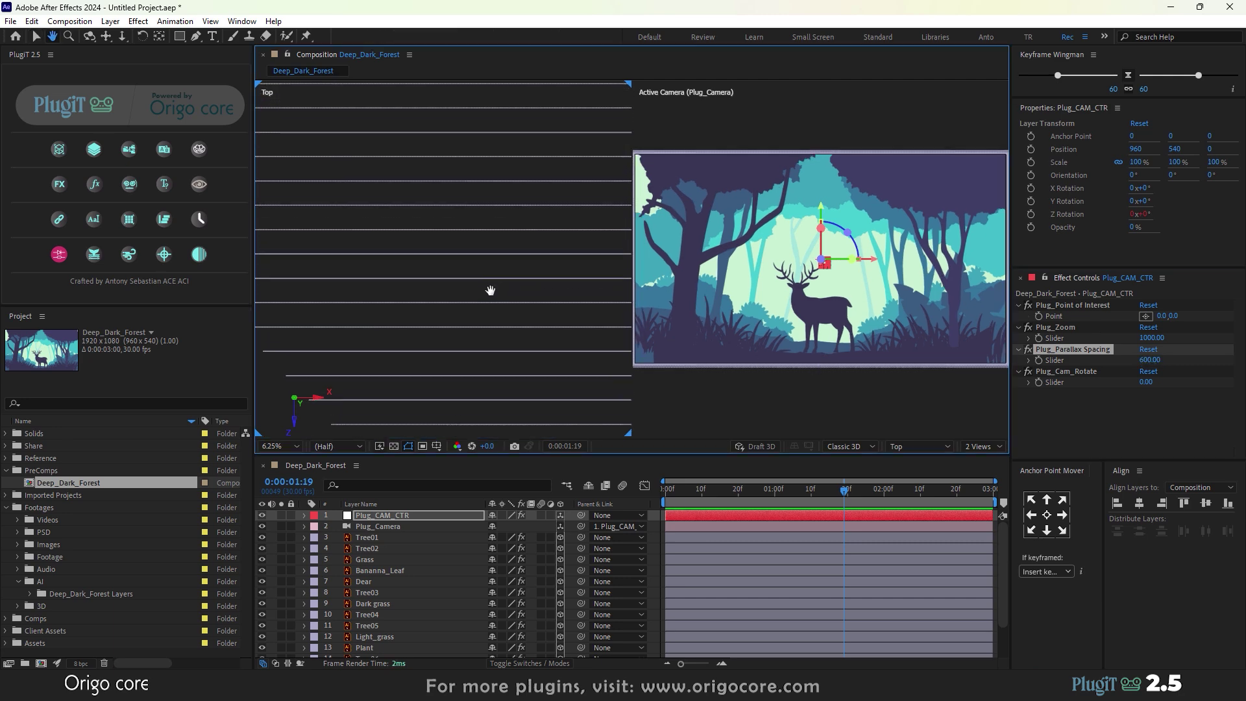
pyautogui.scroll(-1, 509, 274)
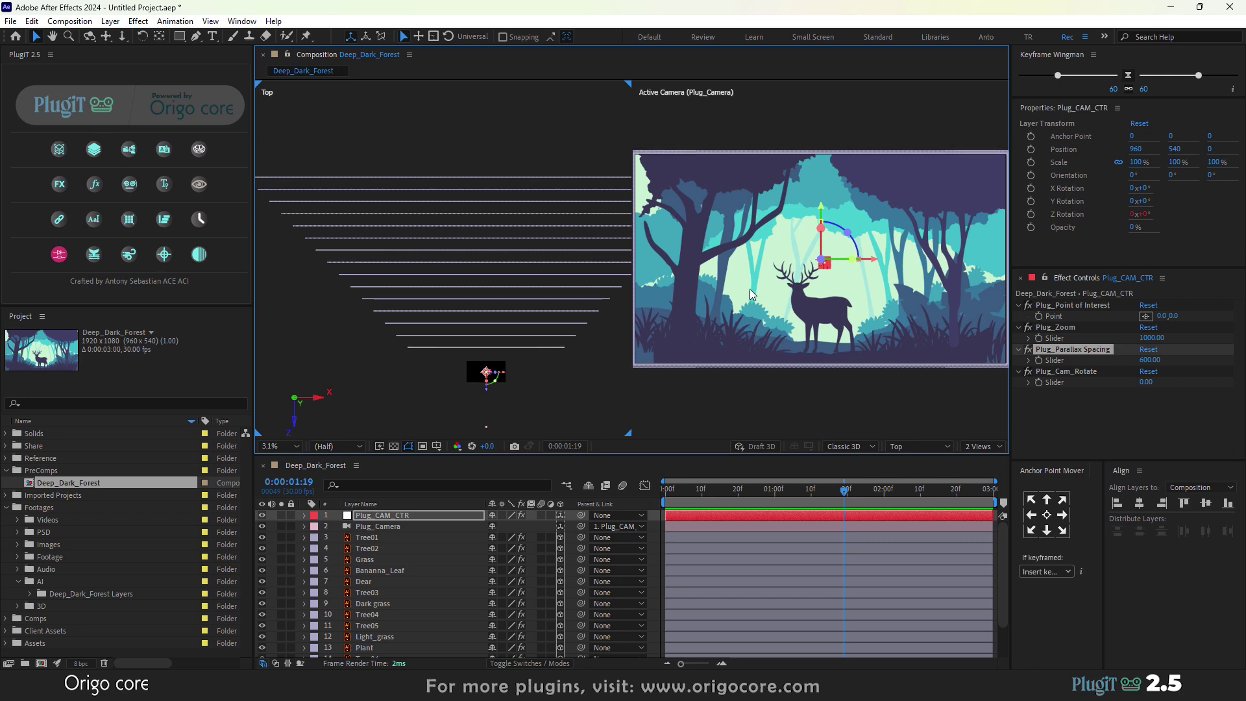
pyautogui.moveTo(741, 278)
pyautogui.keyDown('alt'); pyautogui.mouseDown()
pyautogui.moveTo(753, 284)
pyautogui.moveTo(741, 287)
pyautogui.mouseUp(); pyautogui.keyUp('alt')
pyautogui.hotkey('ctrl', 'z')
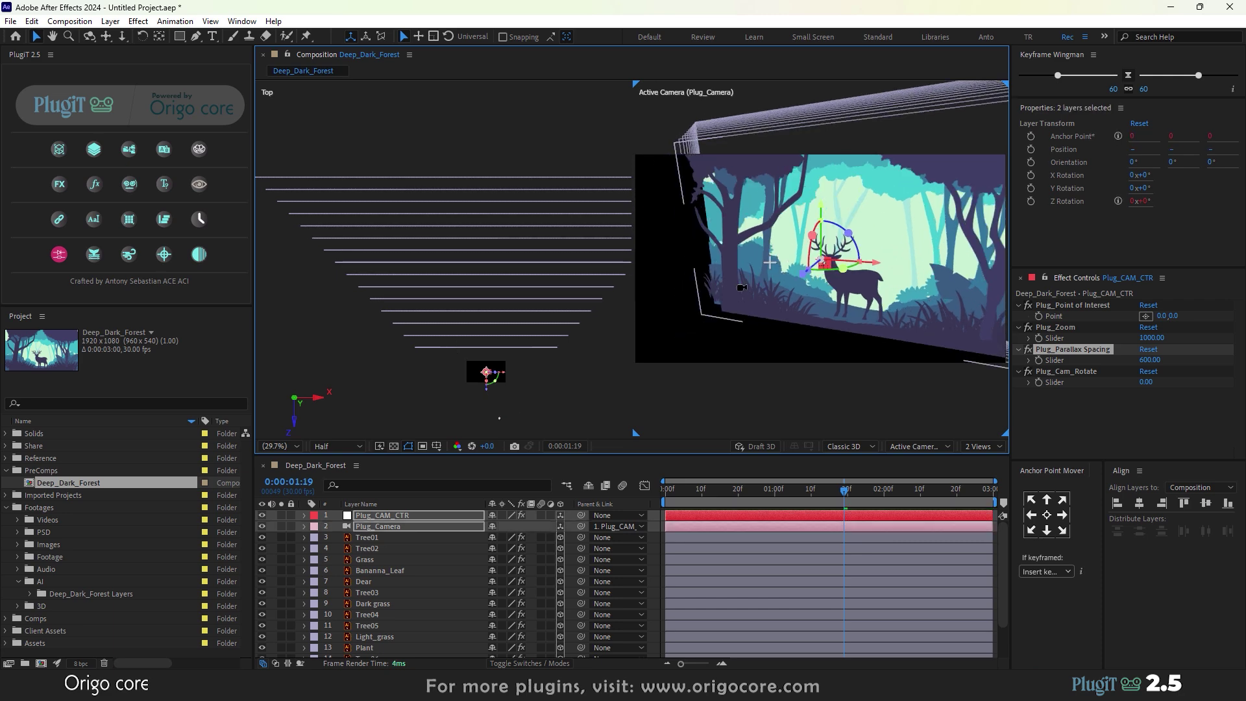
# - Set Plug_Parallax Spacing to 1500 and test the stronger depth by orbiting the active camera, undoing the orbit
pyautogui.click(1149, 361)
pyautogui.write('1')
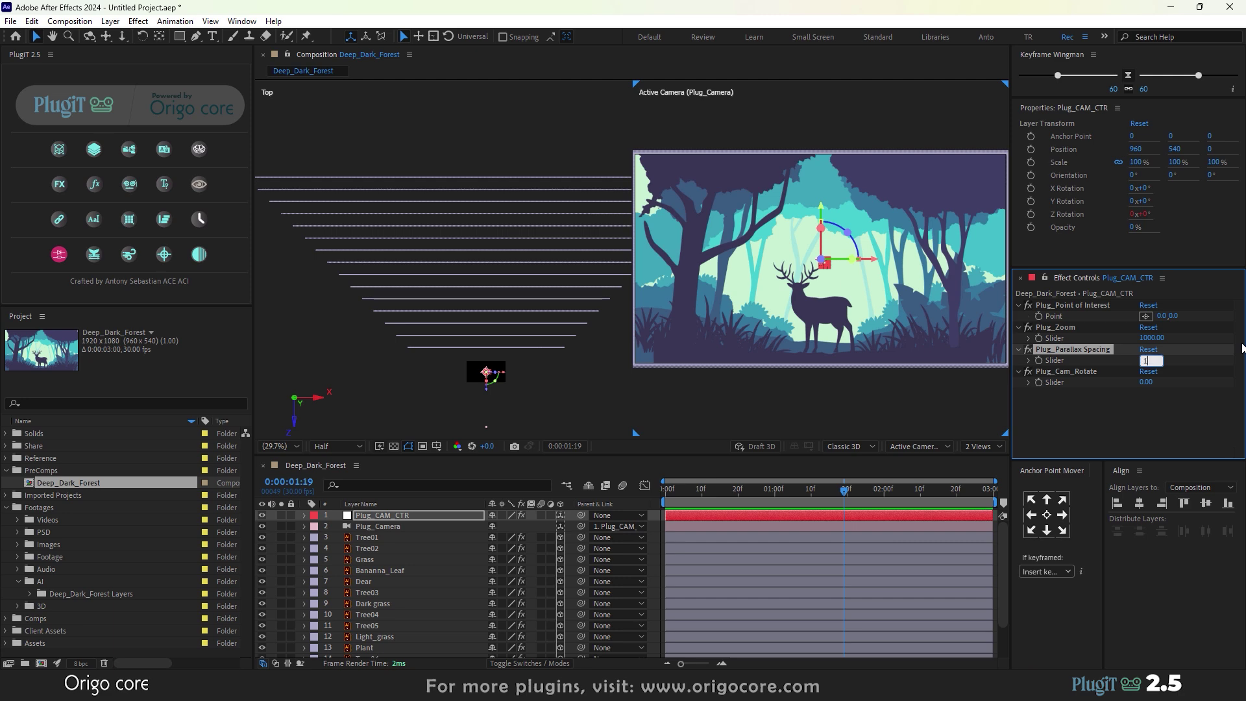
pyautogui.write('500')
pyautogui.press('Return')
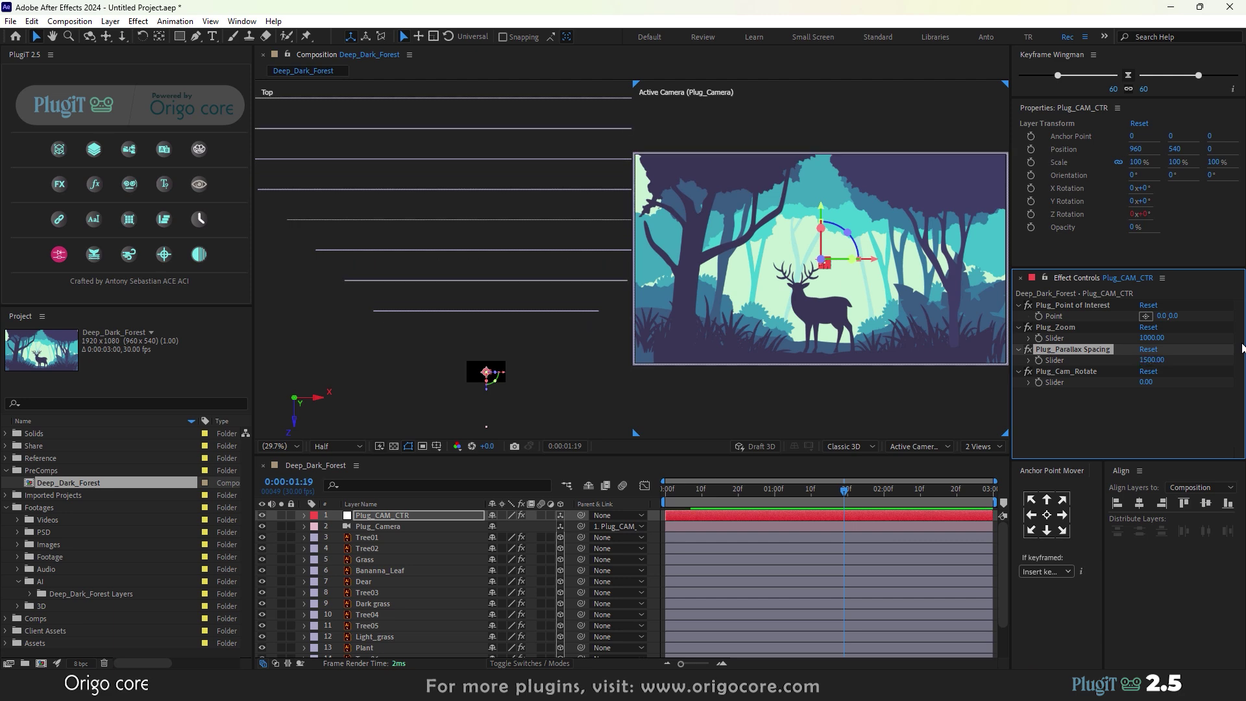
pyautogui.moveTo(855, 306); pyautogui.dragTo(856, 308)
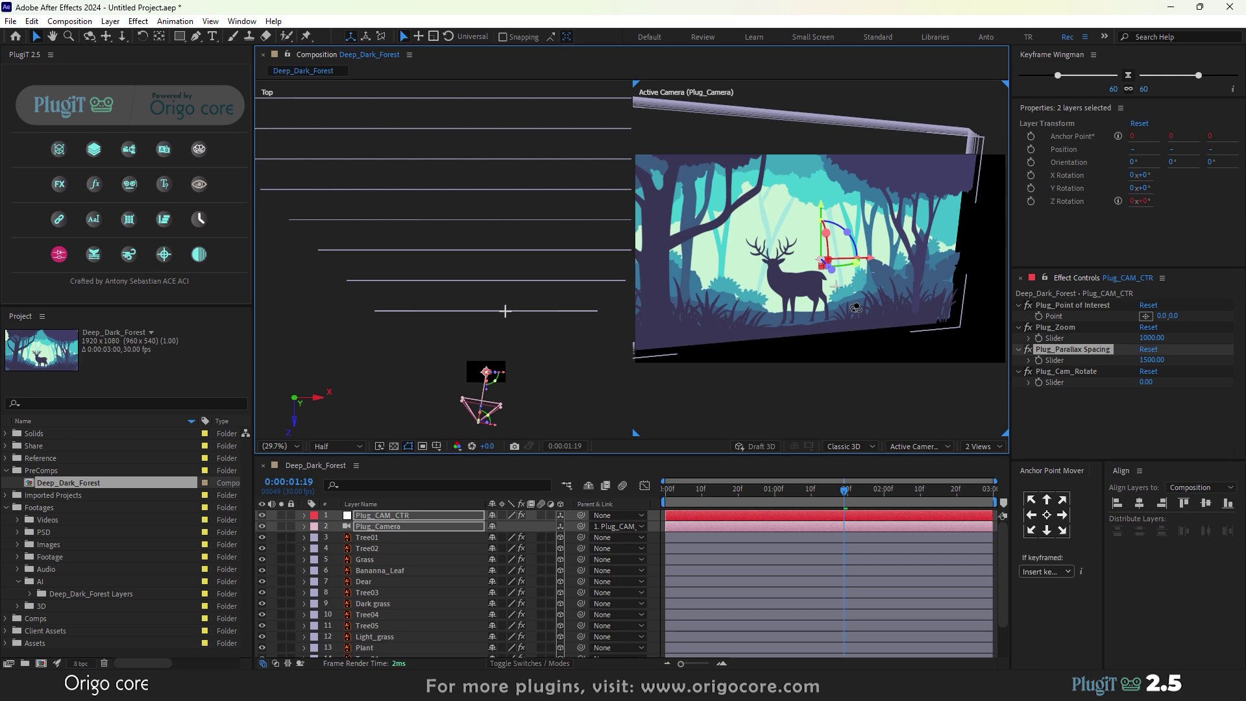
pyautogui.click(905, 361)
# - Switch the active camera view to Custom View 1 and examine the widely spaced layers from outside the scene
pyautogui.click(940, 443)
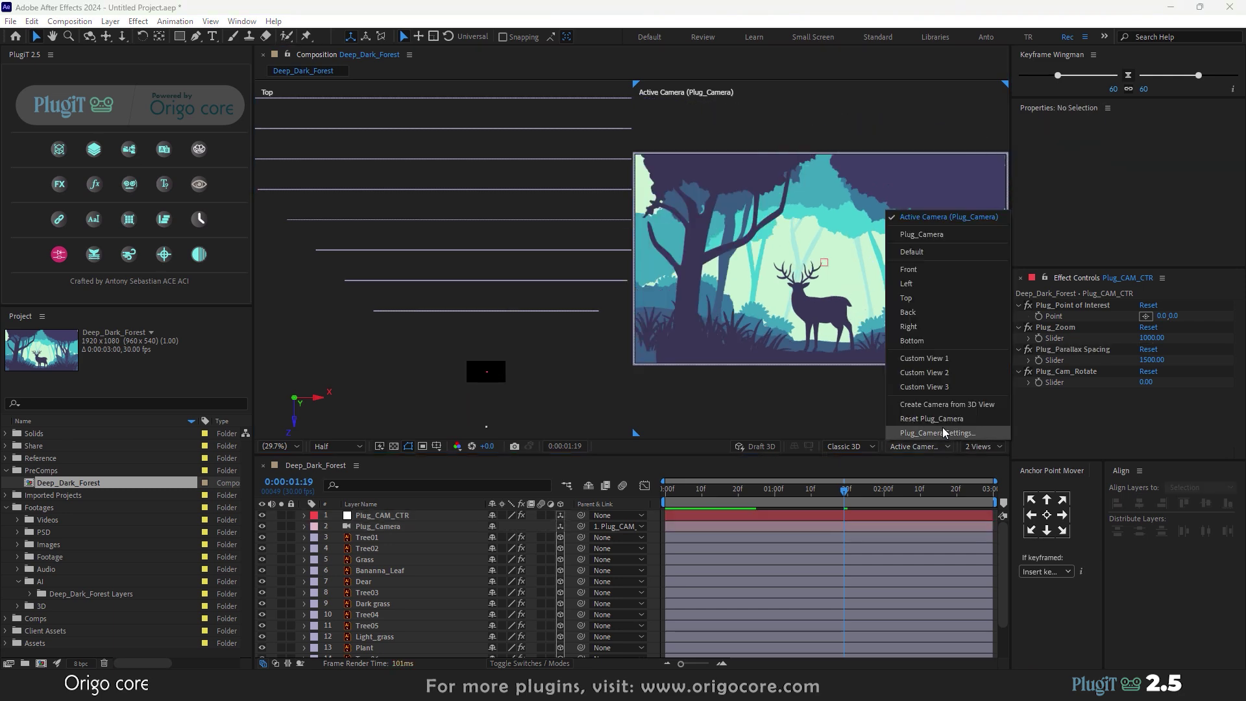
pyautogui.click(938, 362)
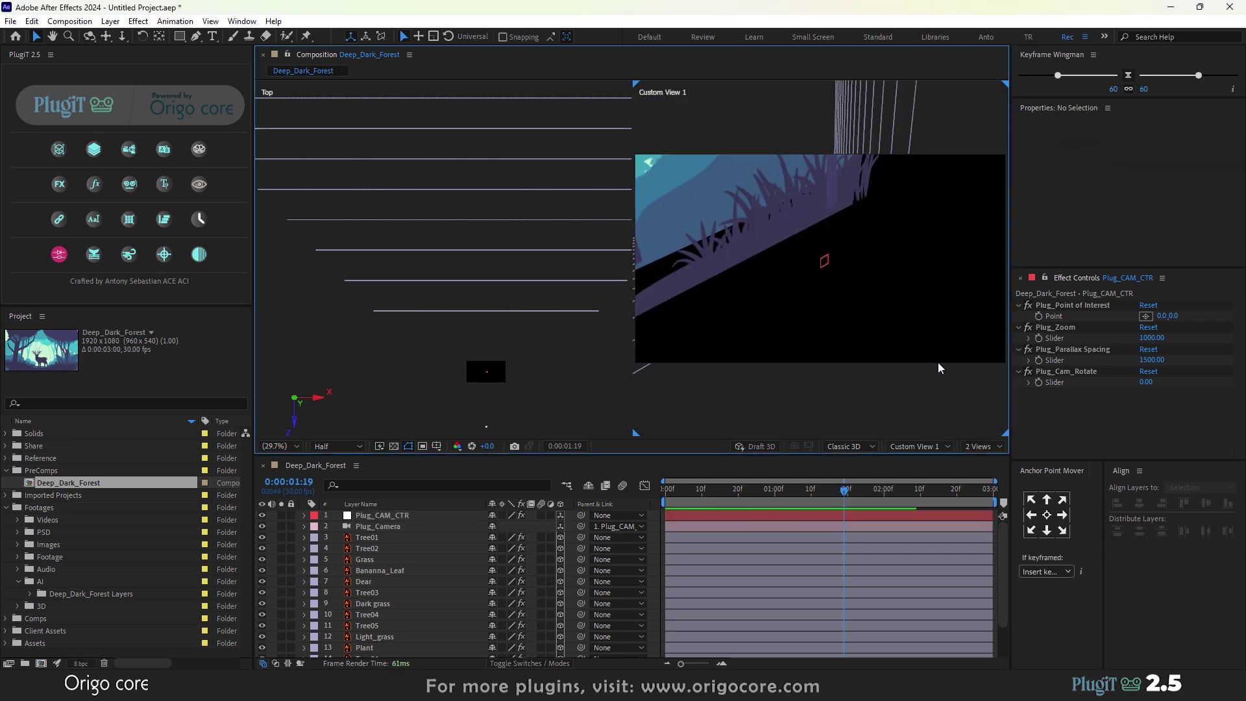
pyautogui.press('h')
pyautogui.moveTo(858, 318); pyautogui.dragTo(970, 349)
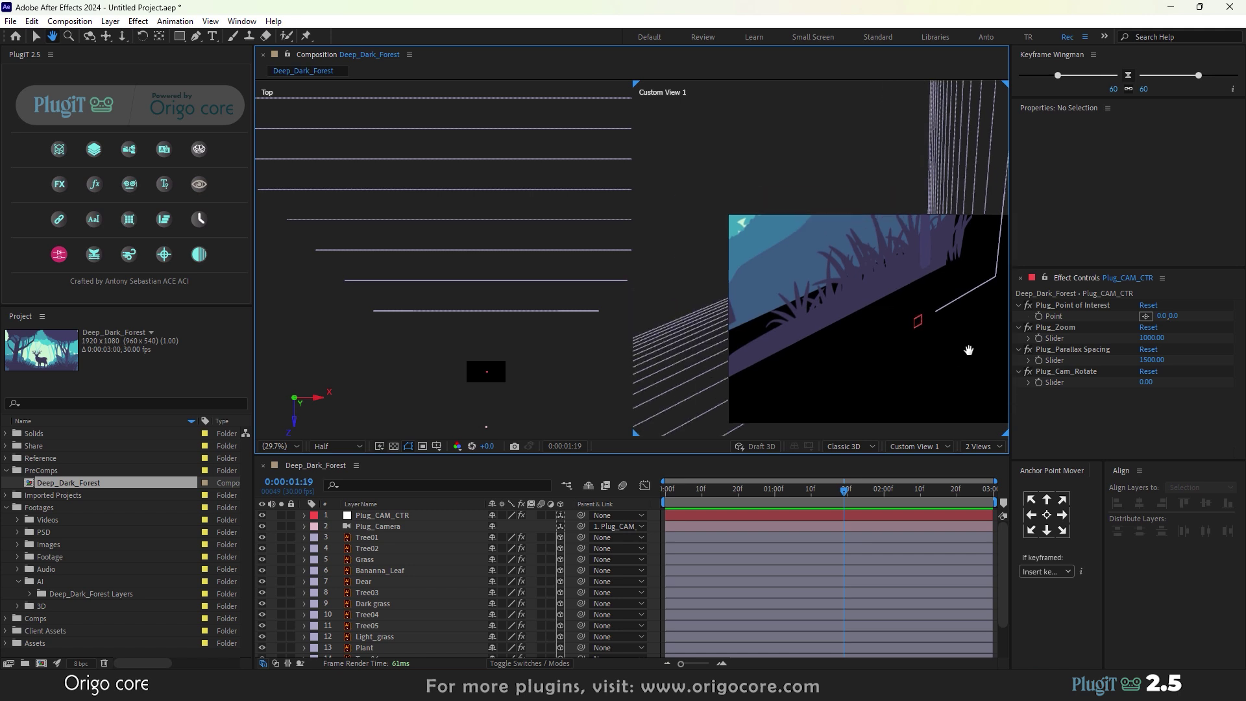
pyautogui.press('v')
pyautogui.scroll(-5, 784, 253)
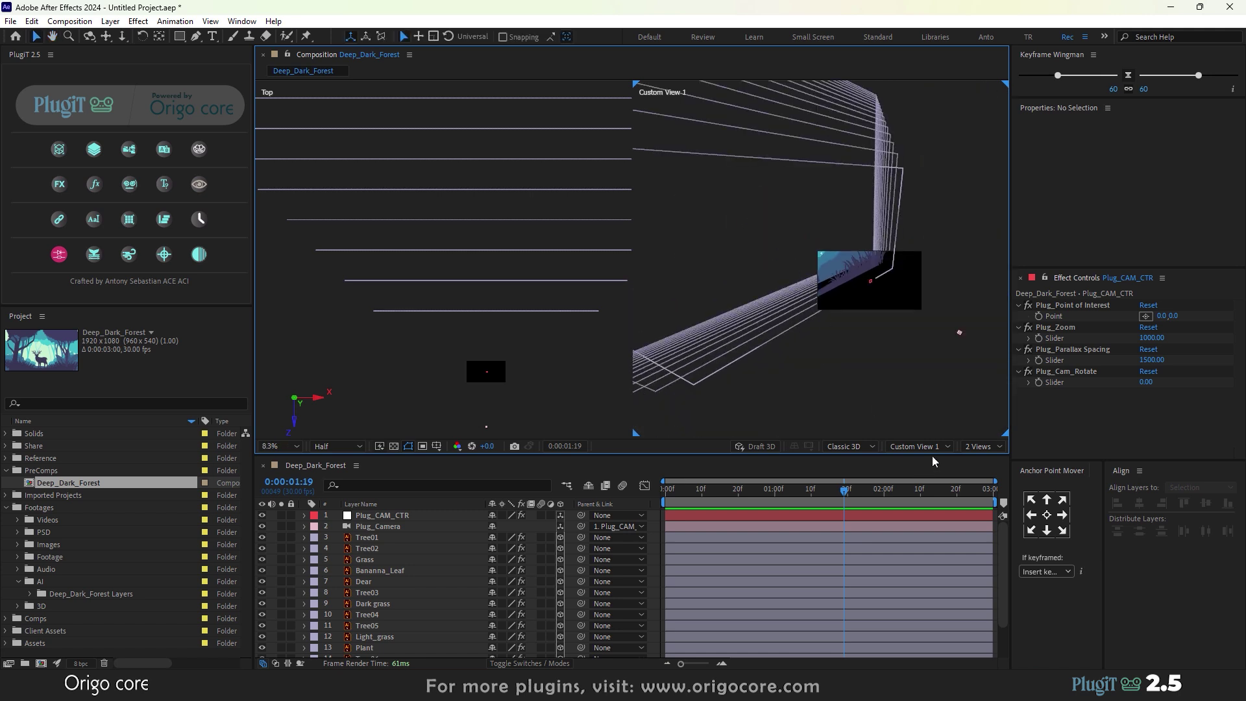
# - Change the Custom View 1 viewport to Plug_Camera and show the forest scene at 25% magnification
pyautogui.click(979, 446)
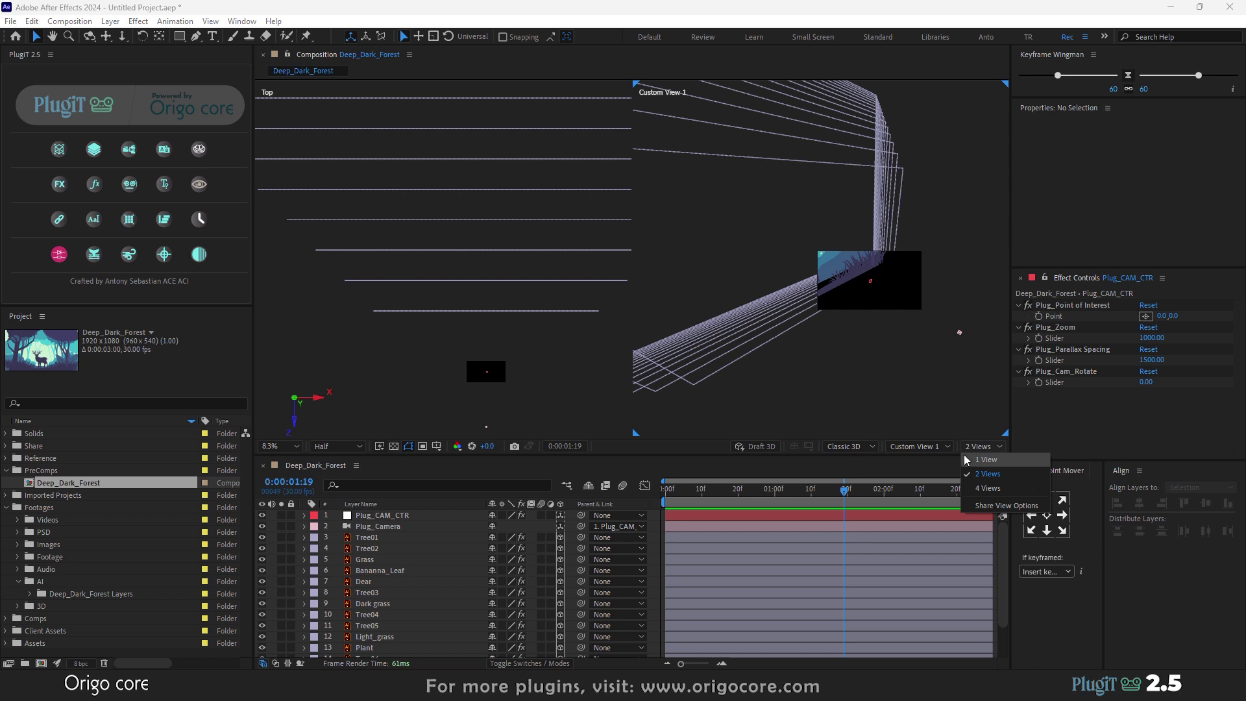
pyautogui.click(944, 450)
pyautogui.click(928, 234)
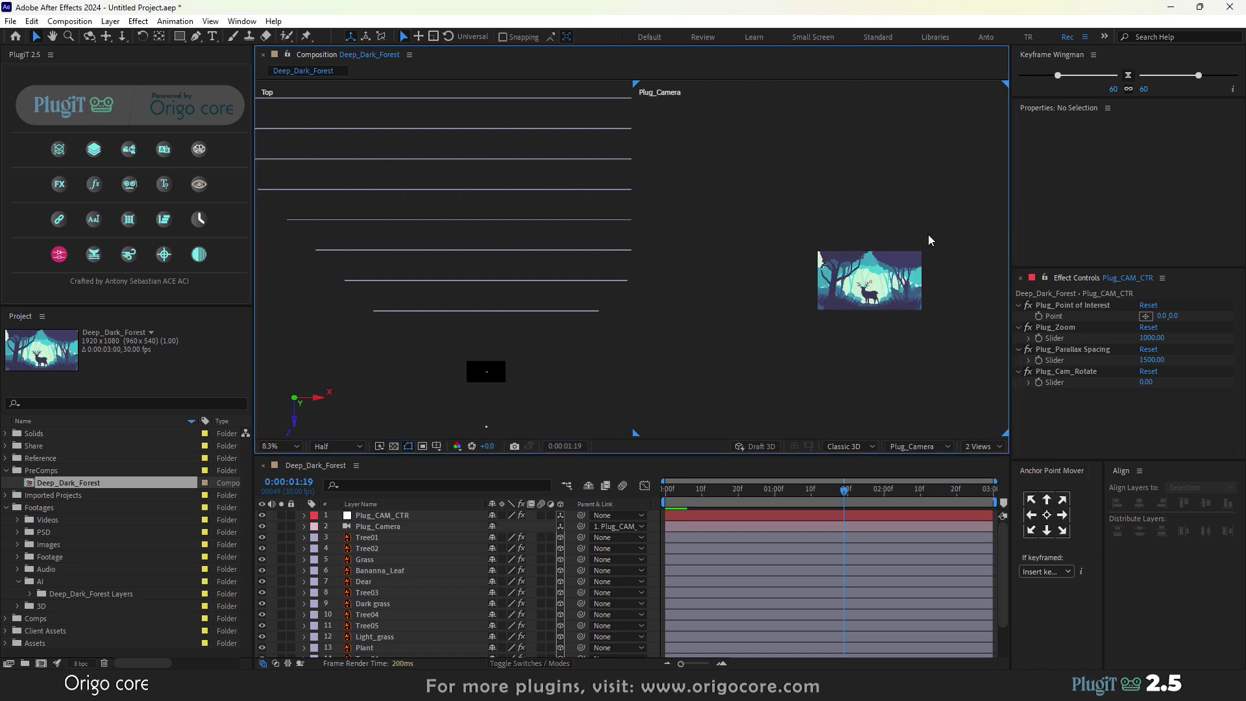
pyautogui.scroll(5, 906, 315)
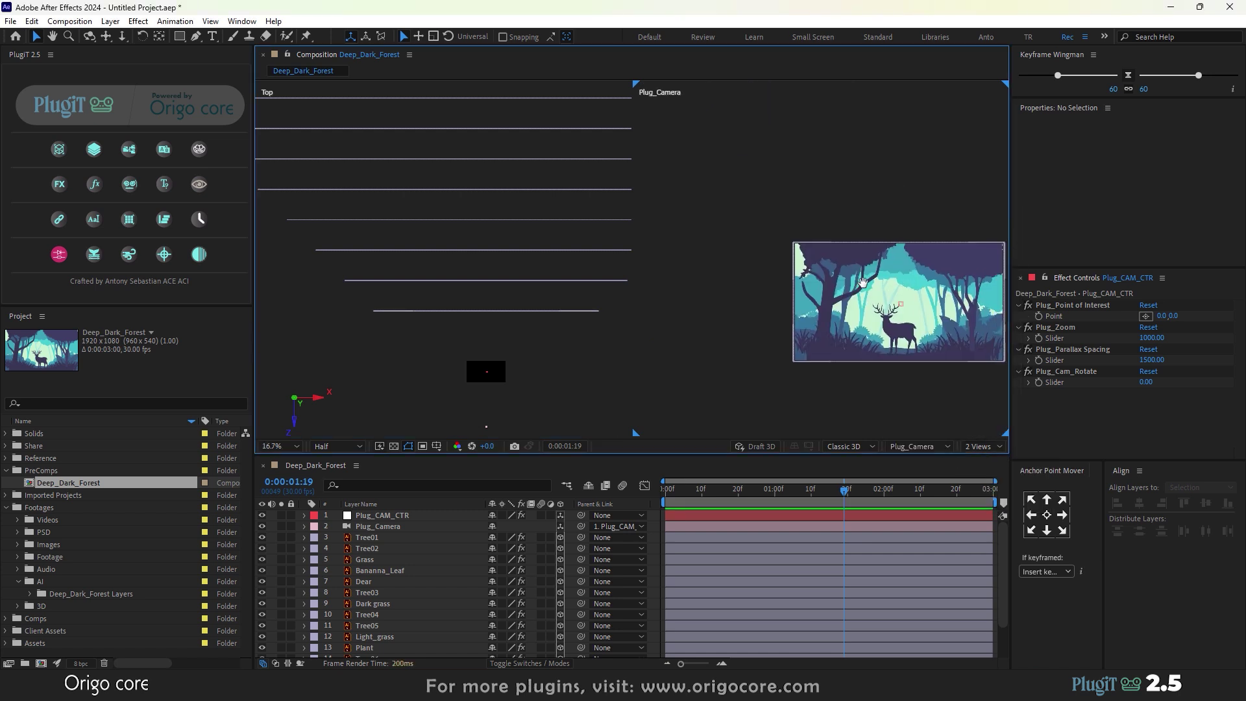
pyautogui.scroll(-2, 851, 294)
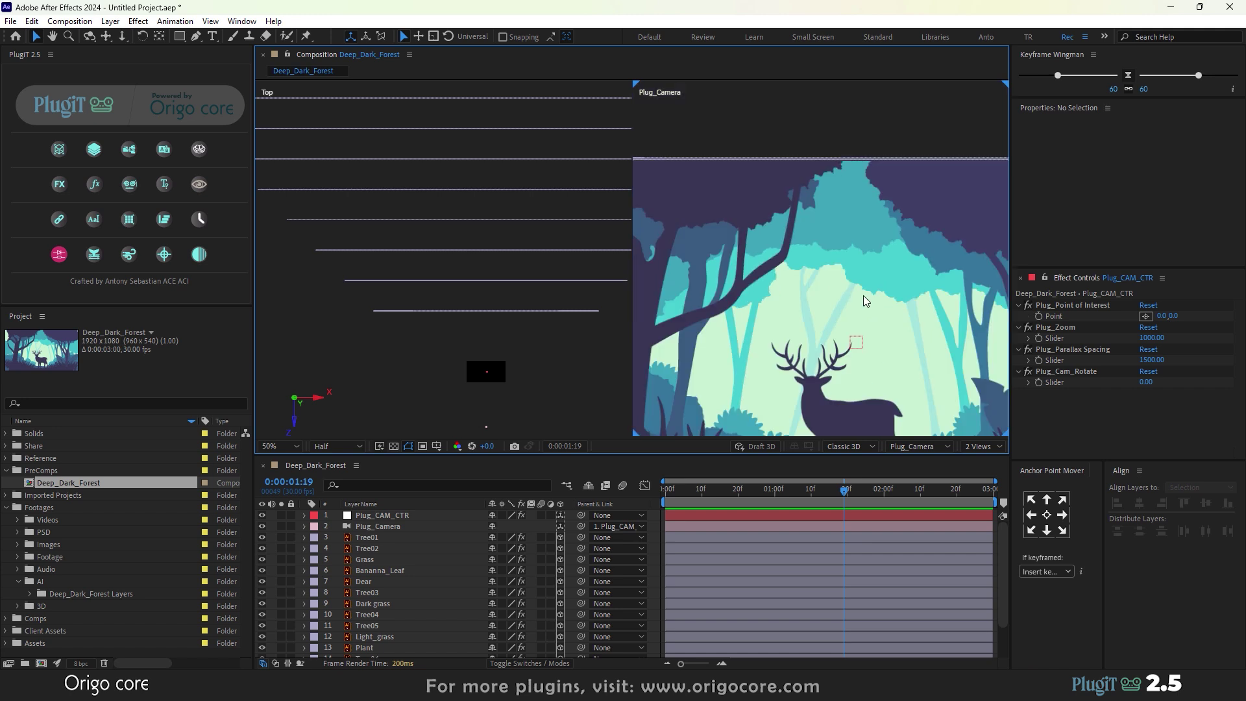
pyautogui.scroll(-2, 862, 298)
# - Test Plug_Parallax Spacing at 3000 and 2000, and set it back to 1500
pyautogui.click(1148, 361)
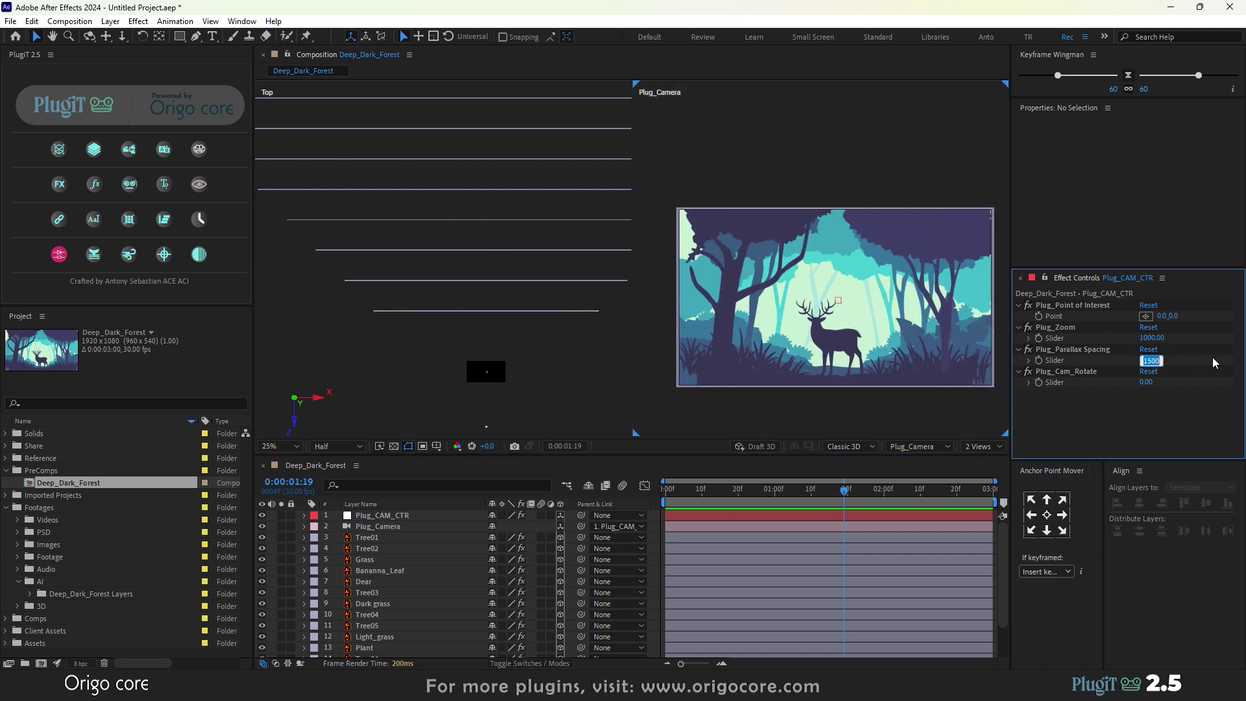
pyautogui.write('3000')
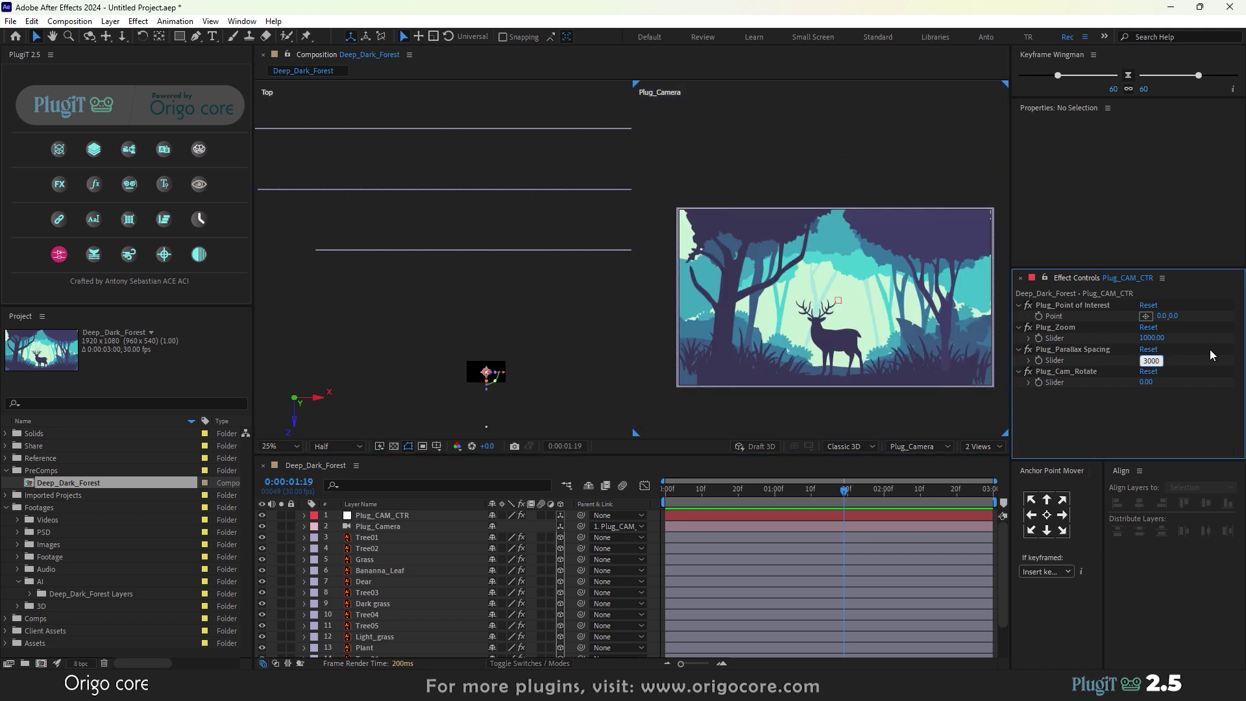
pyautogui.click(1211, 349)
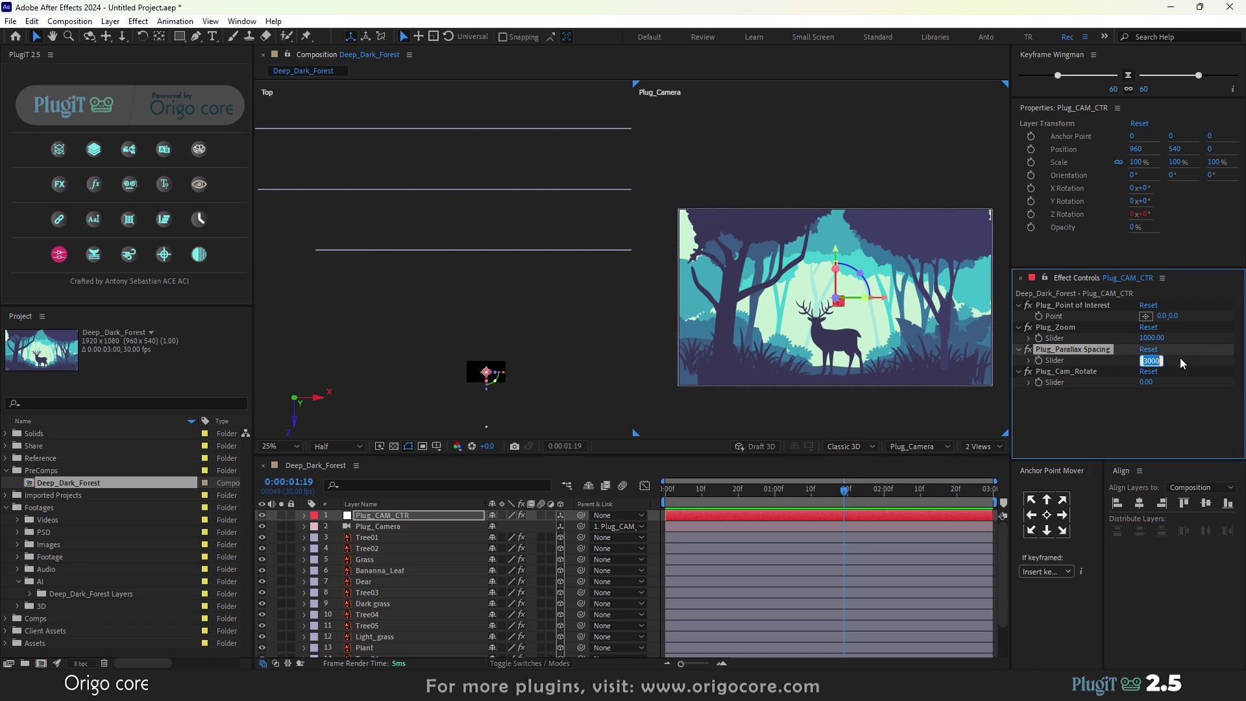
pyautogui.press('Return')
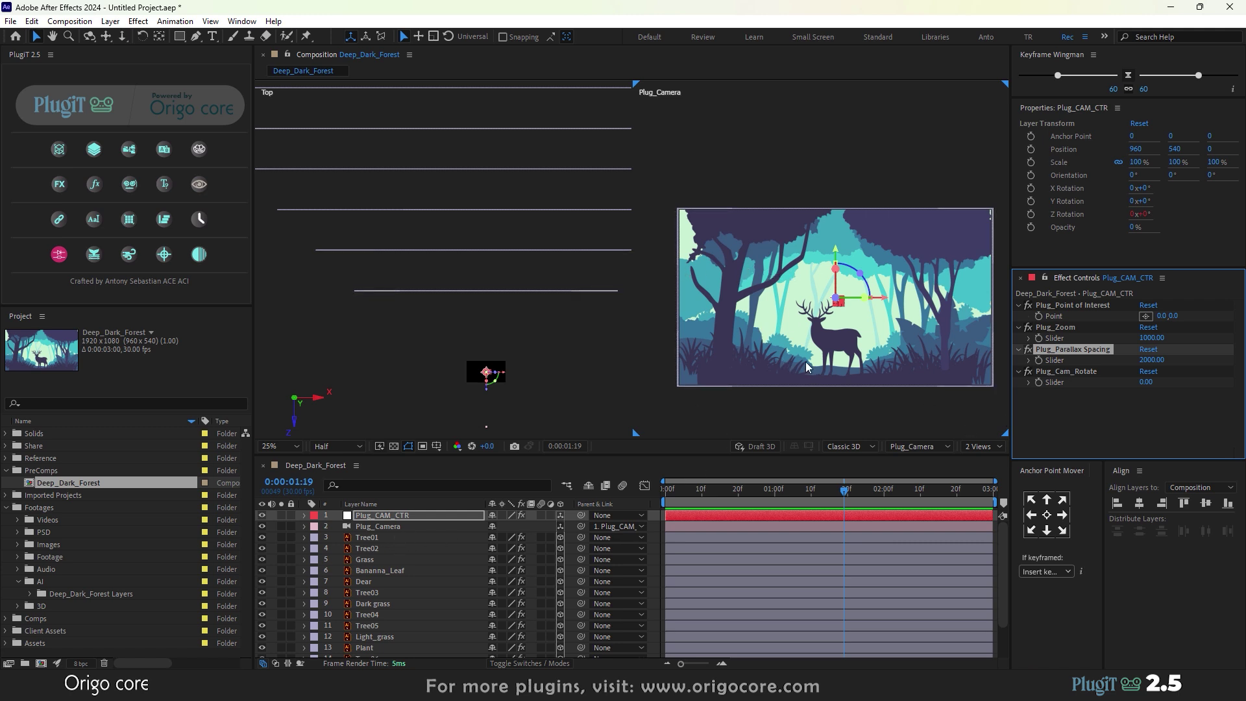
pyautogui.click(1147, 360)
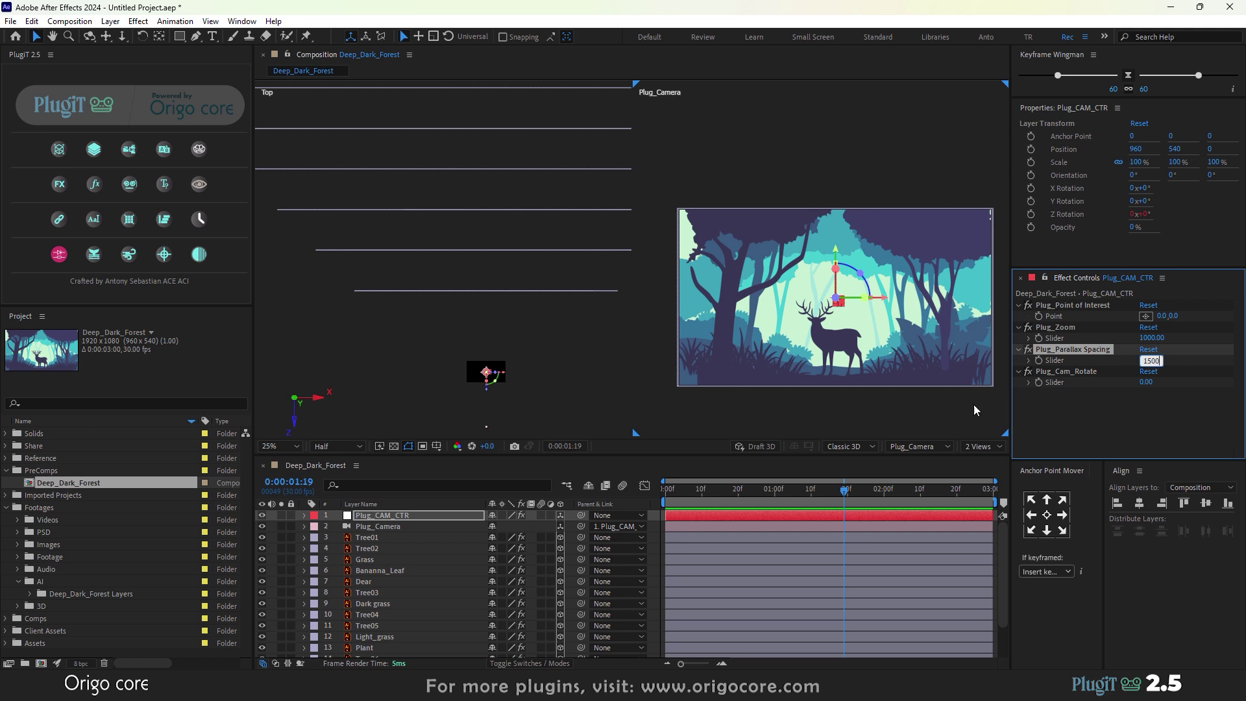
# - Toggle the Grass layer's visibility and examine the expression that drives its Scale
pyautogui.scroll(-2, 419, 633)
pyautogui.click(374, 630)
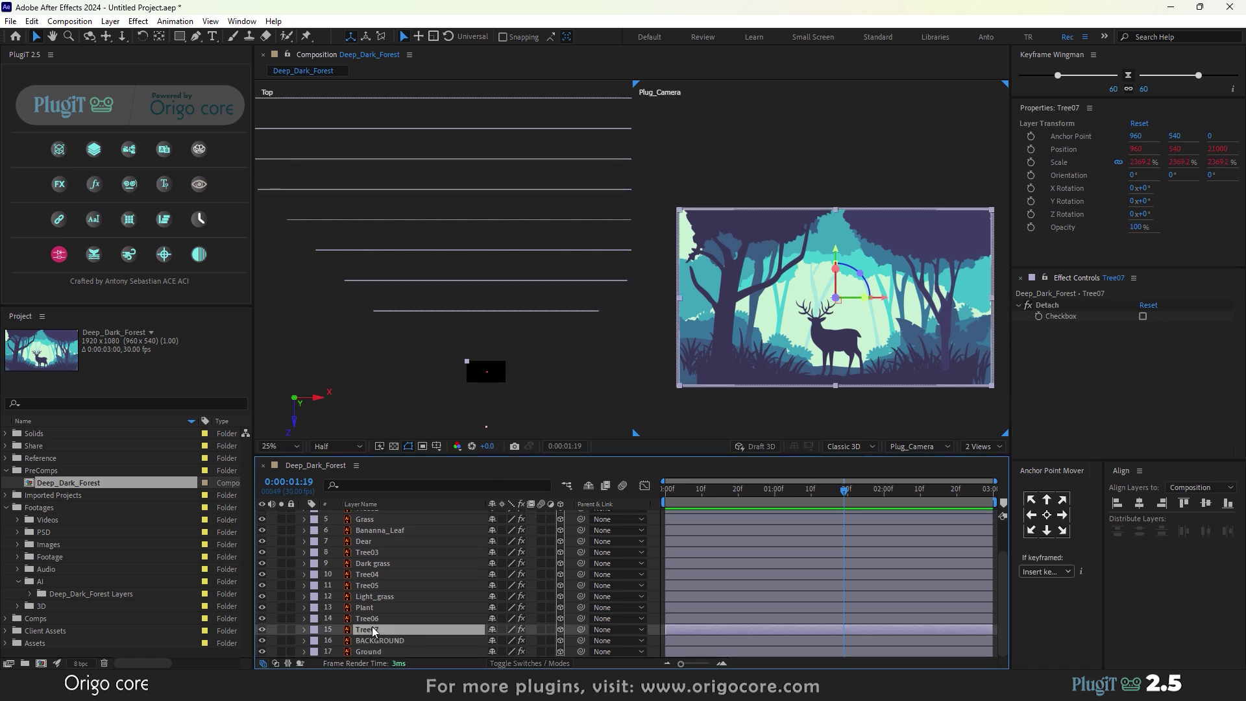
pyautogui.scroll(2, 400, 548)
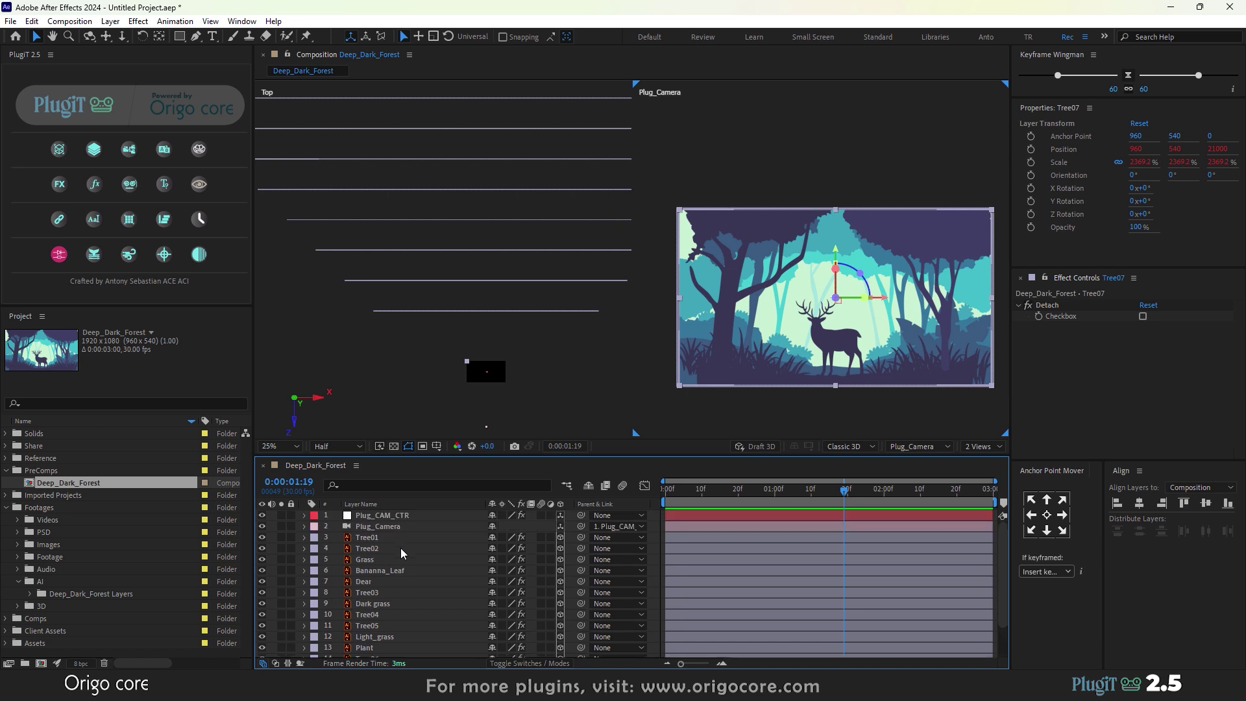
pyautogui.click(377, 556)
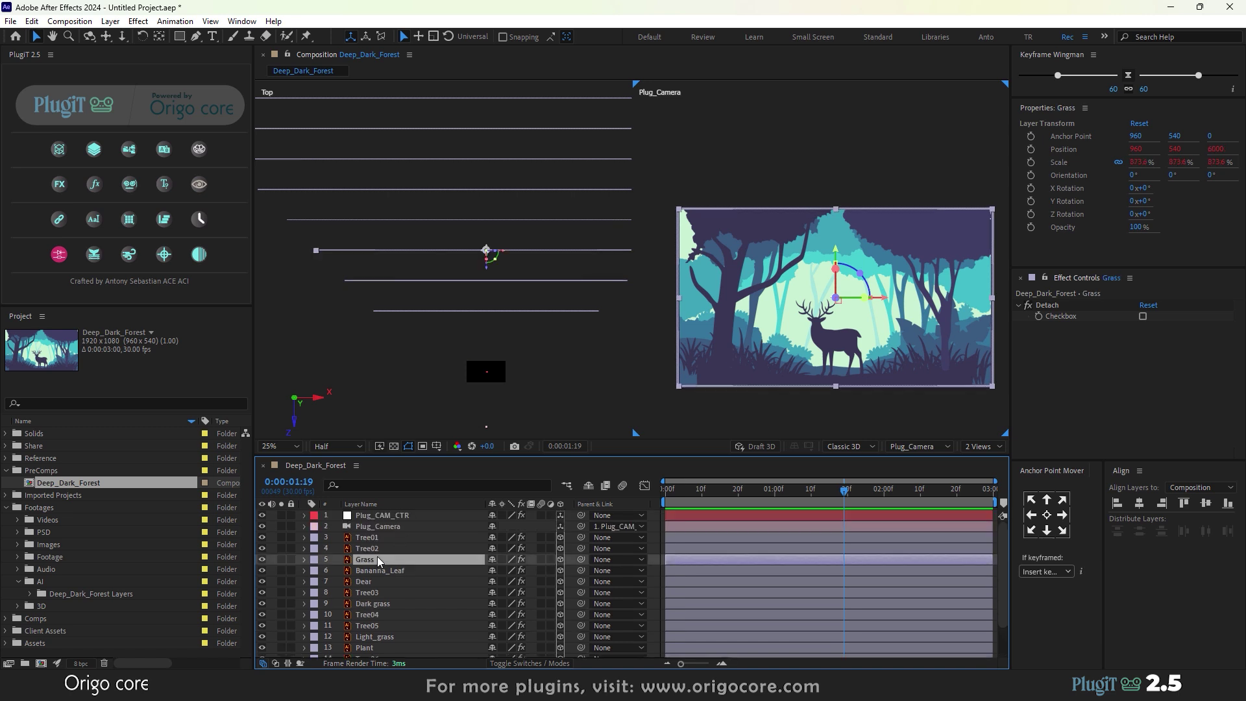
pyautogui.click(263, 559)
pyautogui.click(262, 559)
pyautogui.press('s')
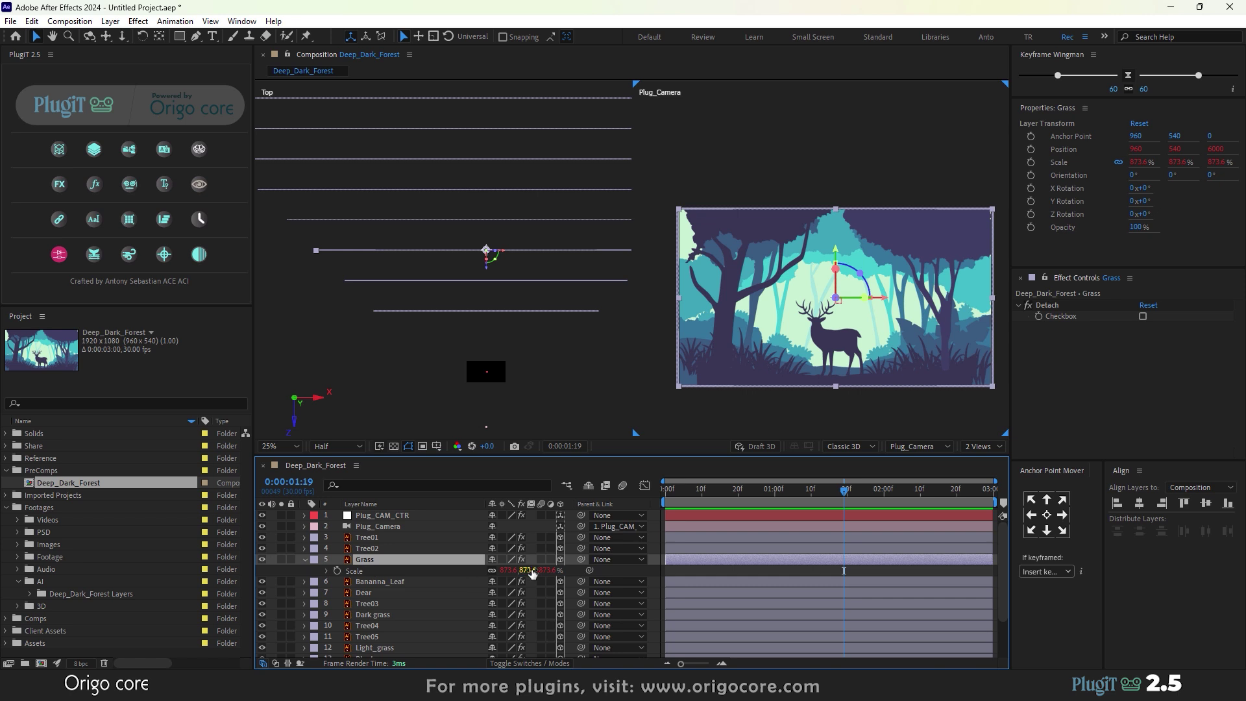
pyautogui.click(326, 572)
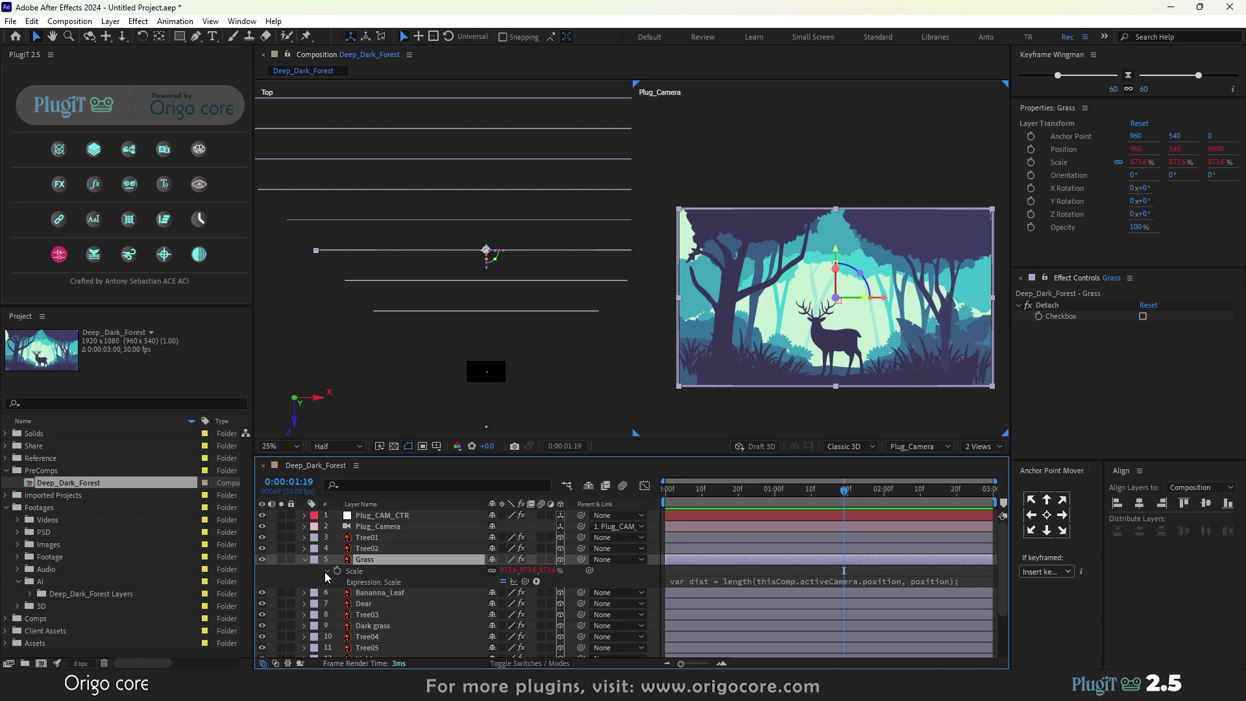
pyautogui.click(783, 580)
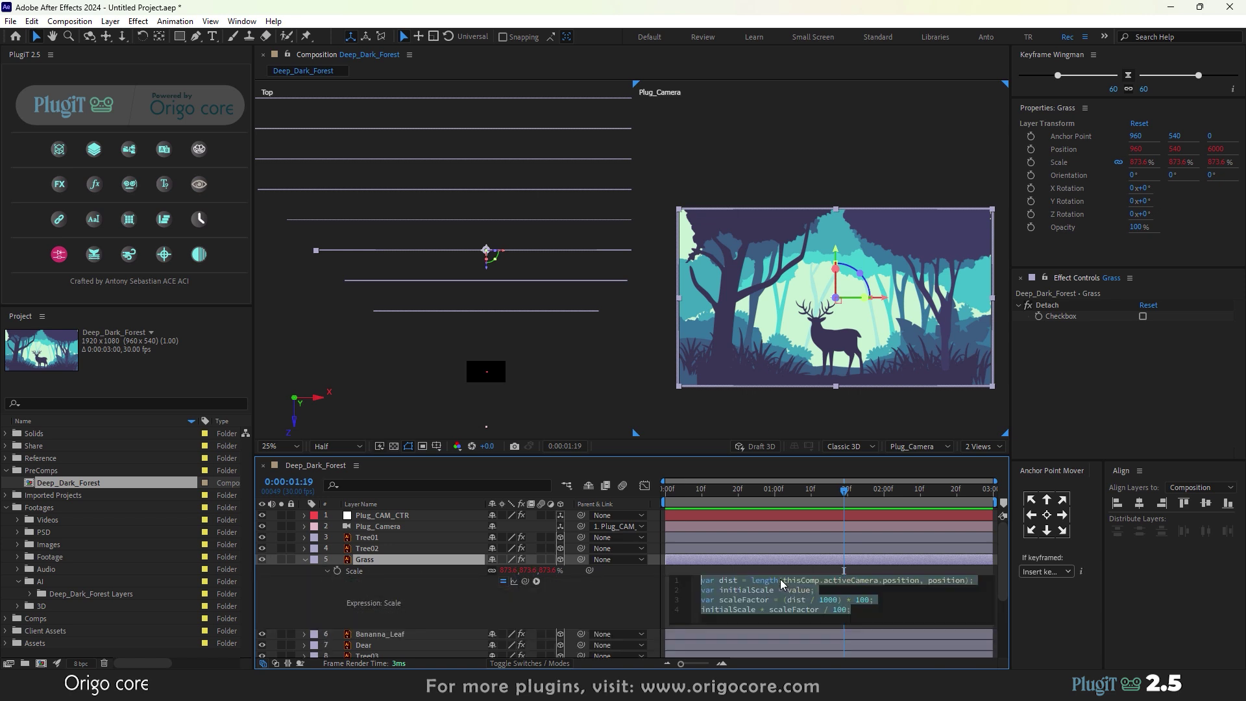
pyautogui.click(474, 599)
pyautogui.click(327, 570)
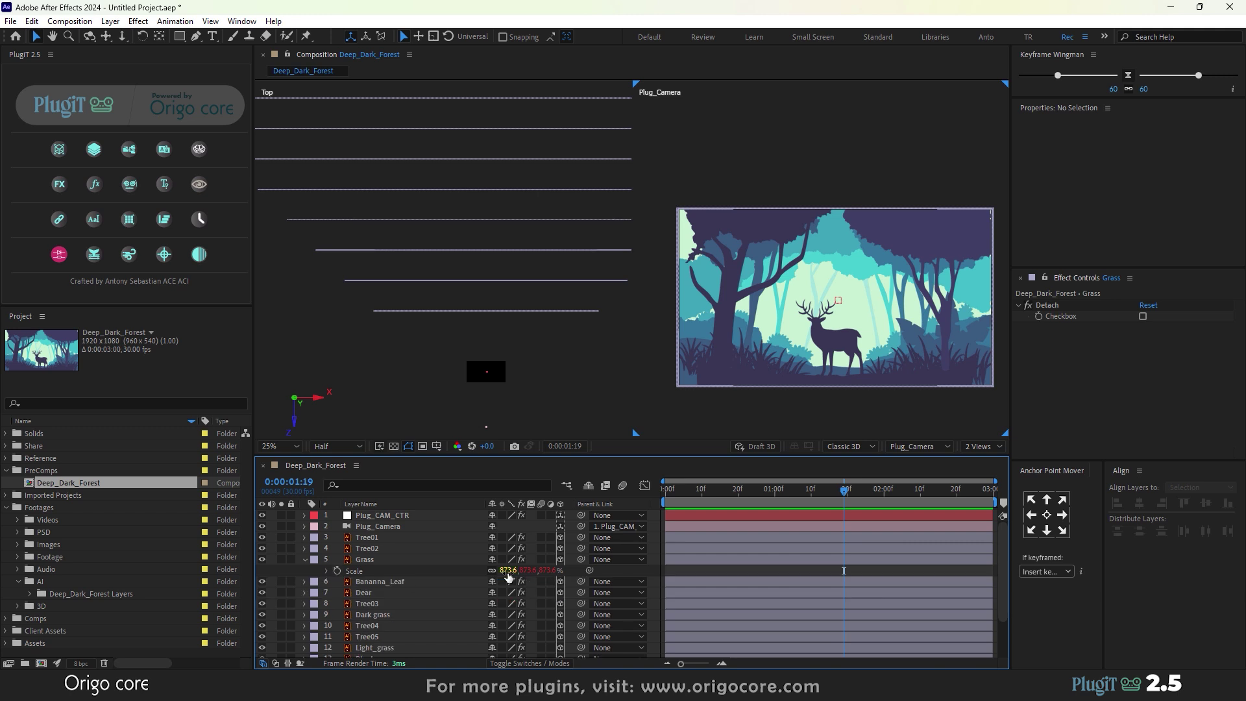
# - Set the Grass layer's Scale to 110%, fine-tune it slightly larger, and move the layer slightly upward
pyautogui.click(507, 571)
pyautogui.write('110')
pyautogui.press('Return')
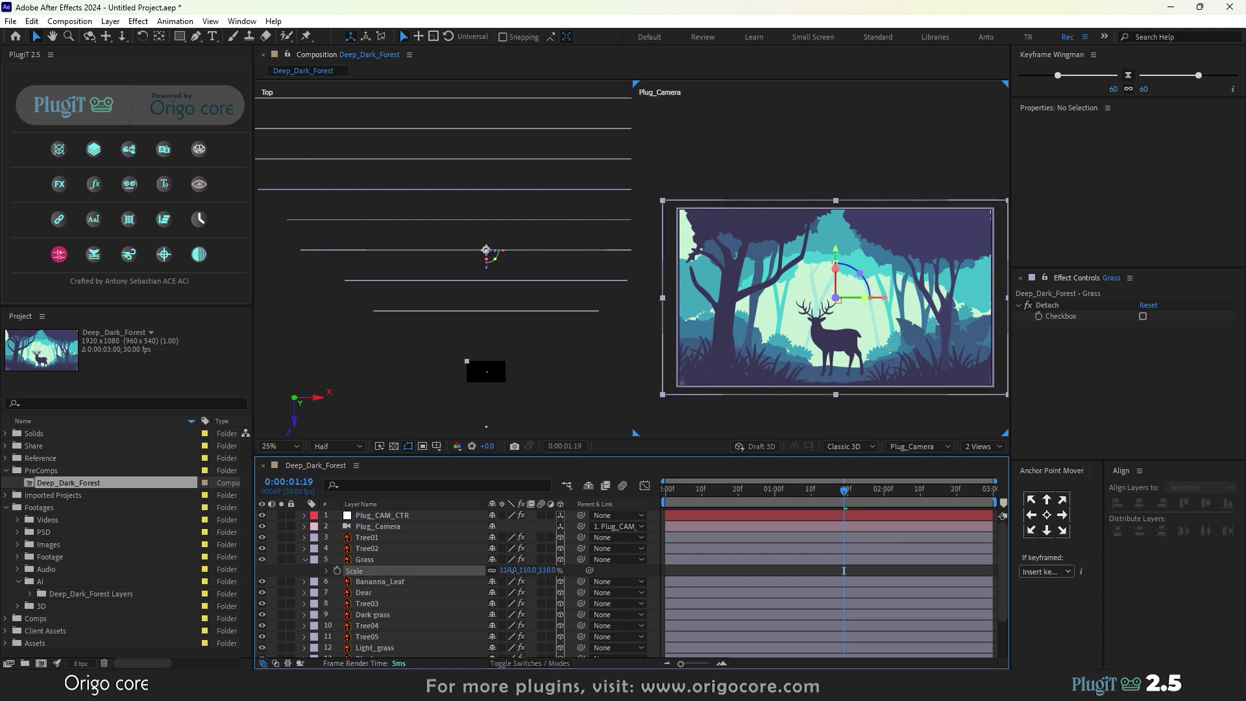
pyautogui.moveTo(513, 572); pyautogui.dragTo(514, 571)
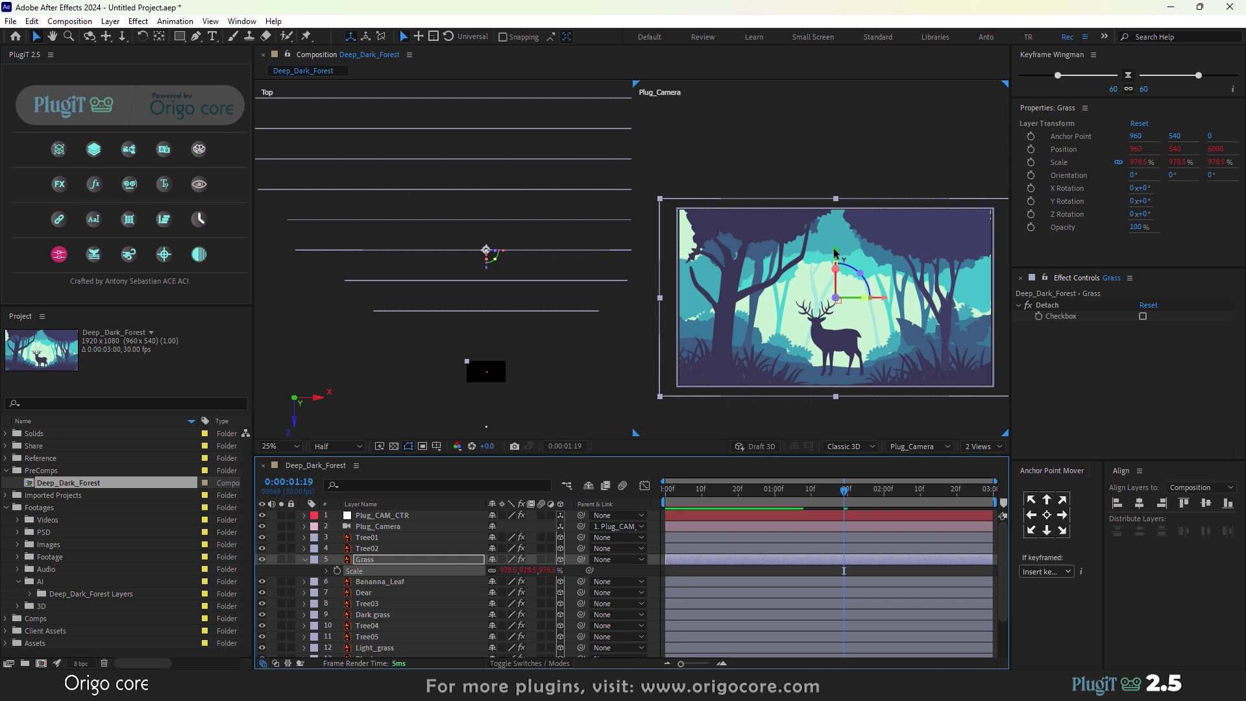
pyautogui.moveTo(835, 244); pyautogui.dragTo(833, 247)
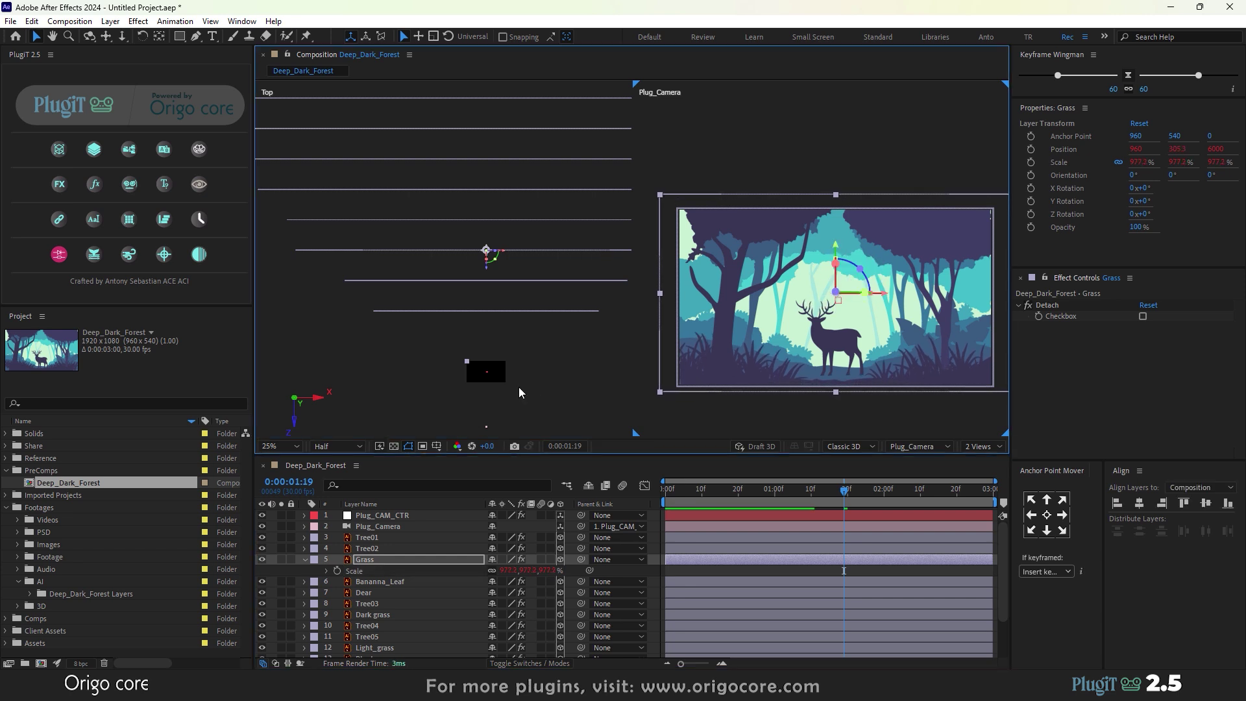
# - Select the Ground layer, fit all layers into the Top view, and reveal the layer's rotation properties
pyautogui.scroll(-2, 446, 583)
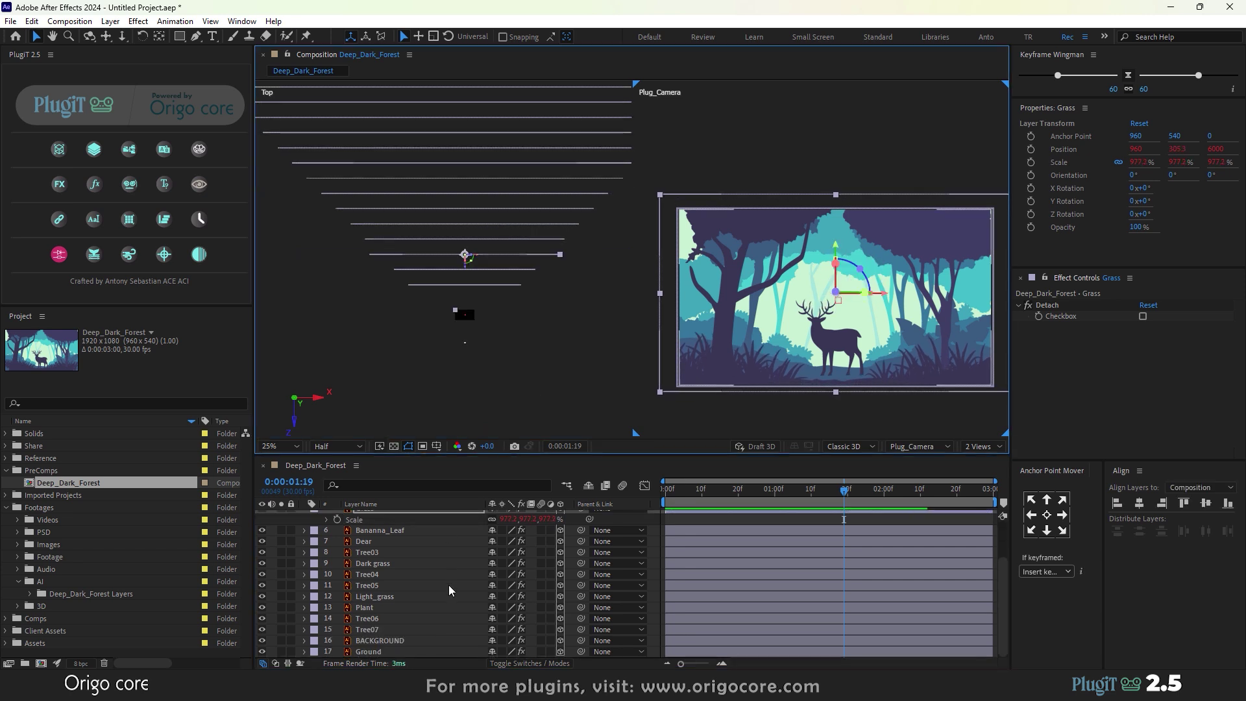
pyautogui.click(374, 653)
pyautogui.scroll(-1, 470, 279)
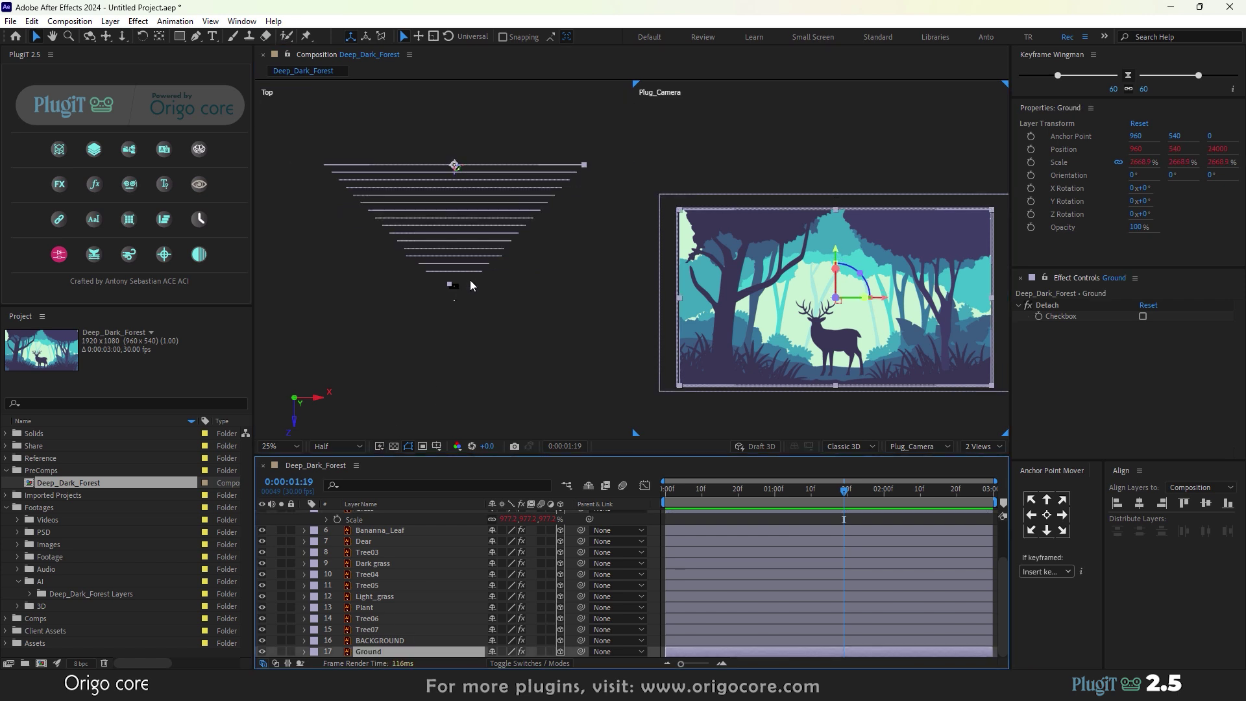
pyautogui.middleClick(497, 235)
pyautogui.press('v')
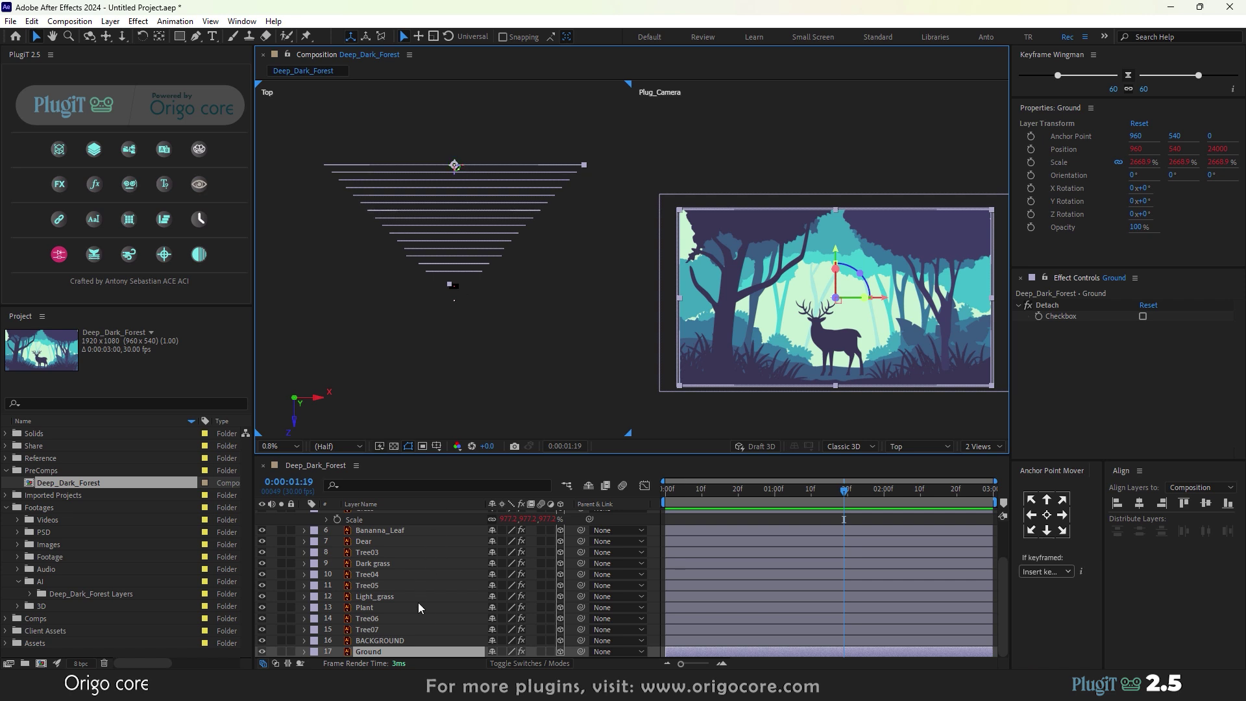
pyautogui.press('r')
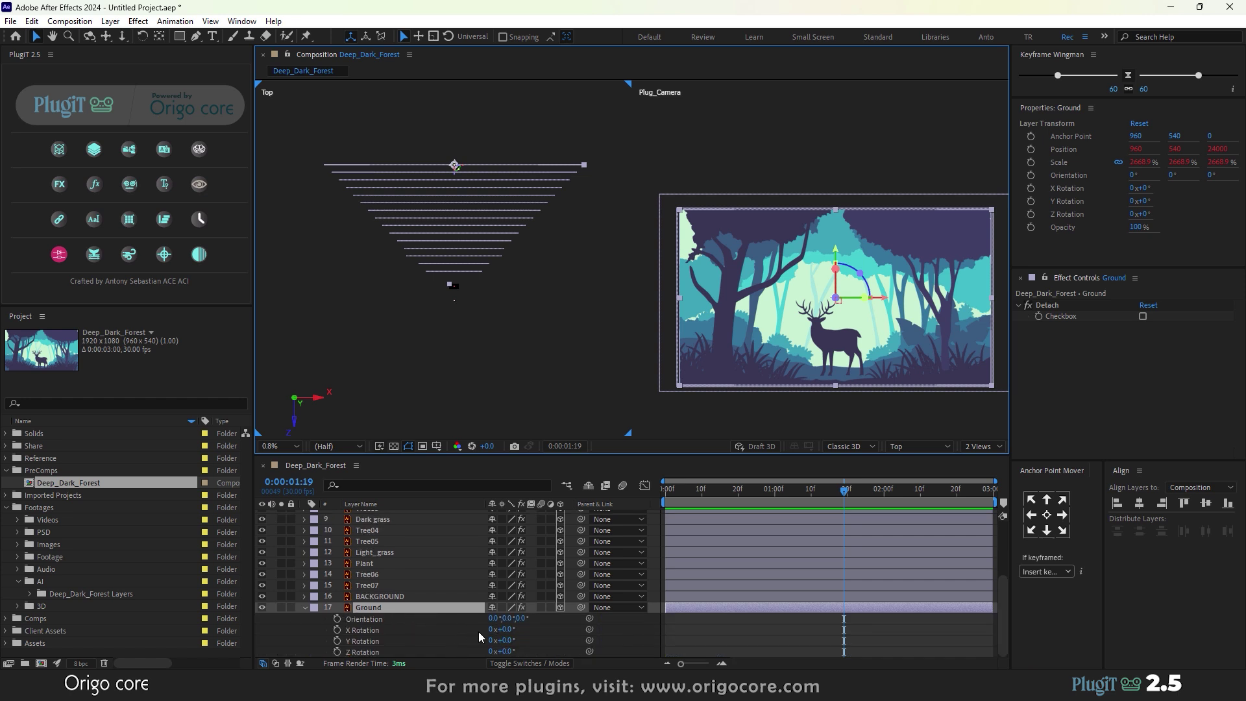
# - Try tilting the Ground layer to an X Rotation of about 50° and undo the tilt
pyautogui.moveTo(510, 653); pyautogui.dragTo(531, 619)
pyautogui.hotkey('ctrl', 'z')
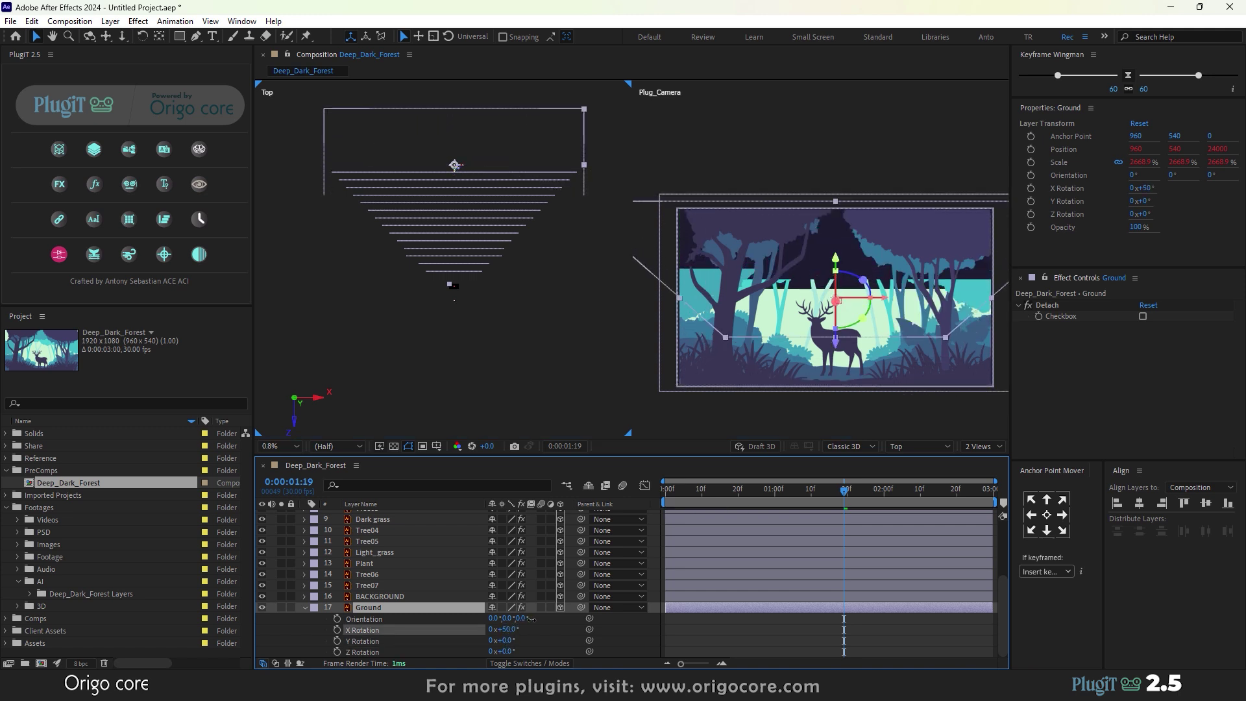
pyautogui.hotkey('ctrl', 'z')
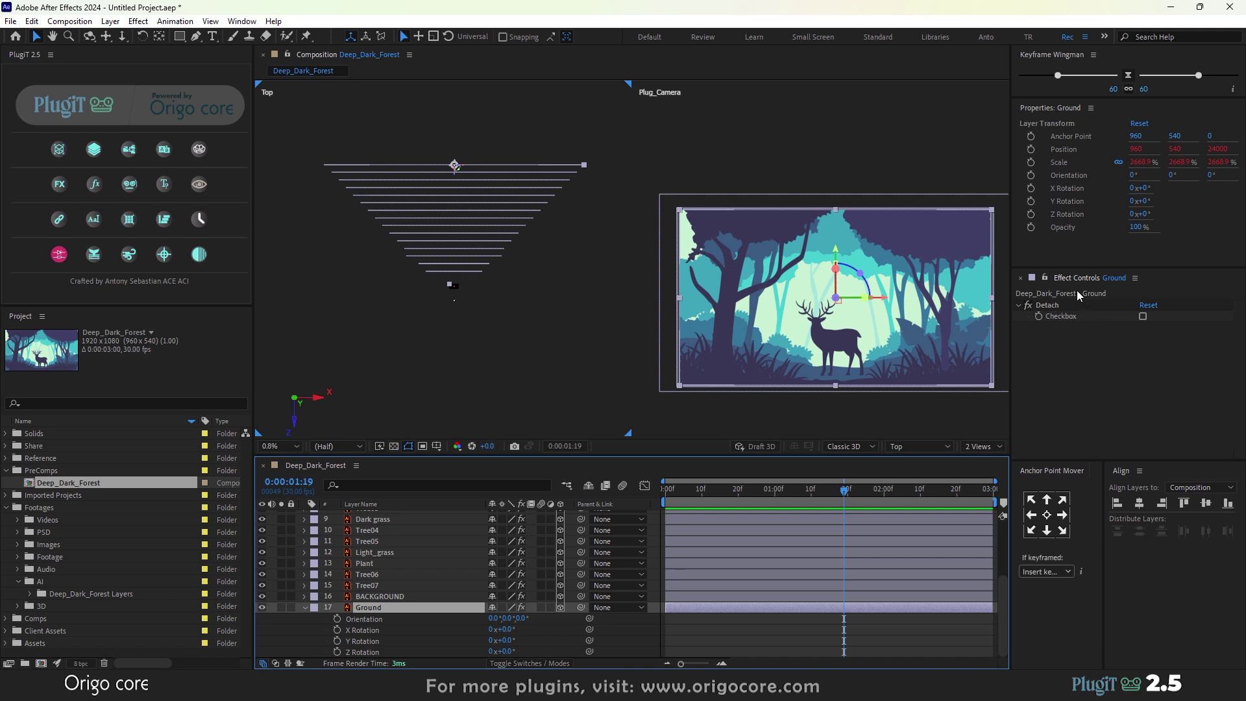
# - Enable Detach on the Ground layer and test Plug_Zoom on Plug_CAM_CTR at about 1138, undoing the zoom change
pyautogui.click(1143, 316)
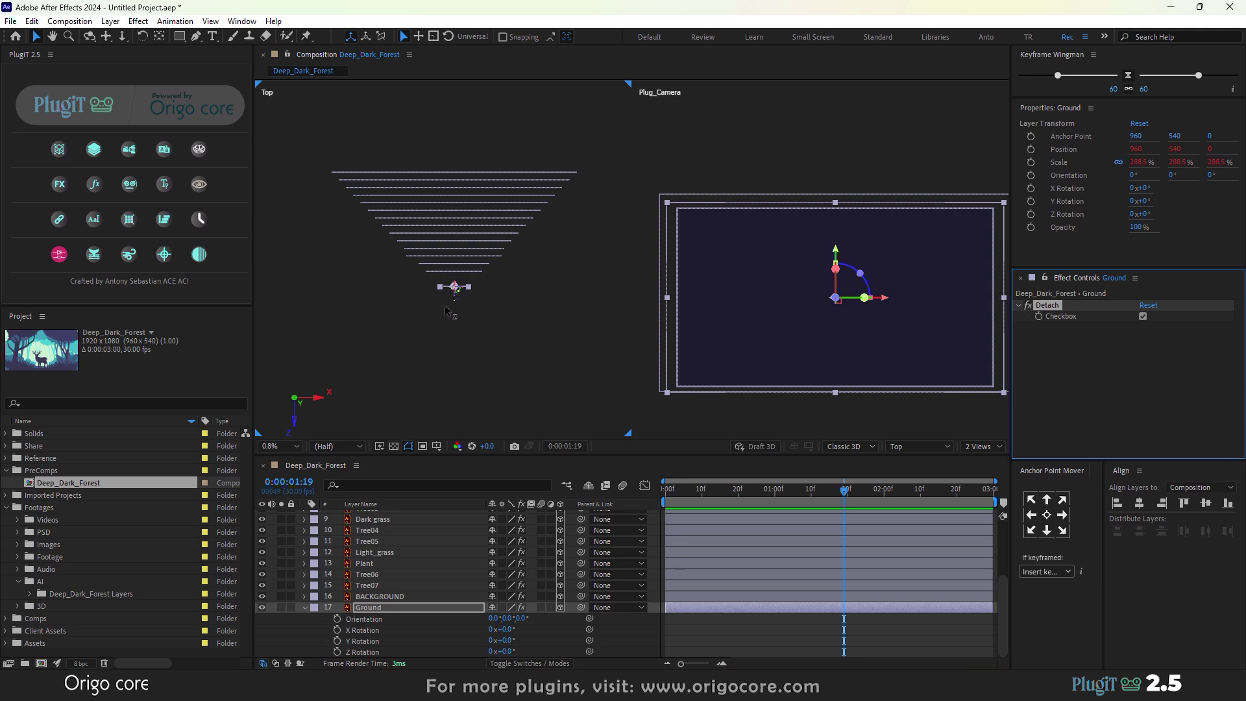
pyautogui.scroll(5, 385, 540)
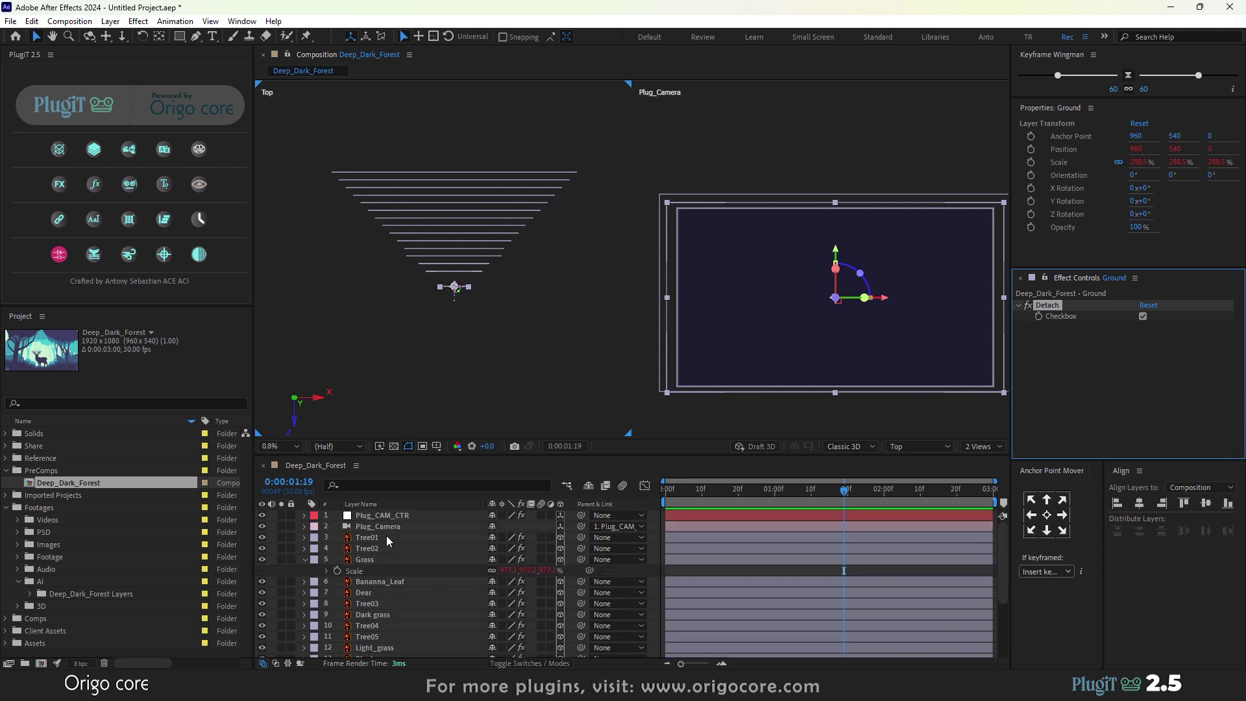
pyautogui.click(392, 507)
pyautogui.click(391, 515)
pyautogui.click(388, 505)
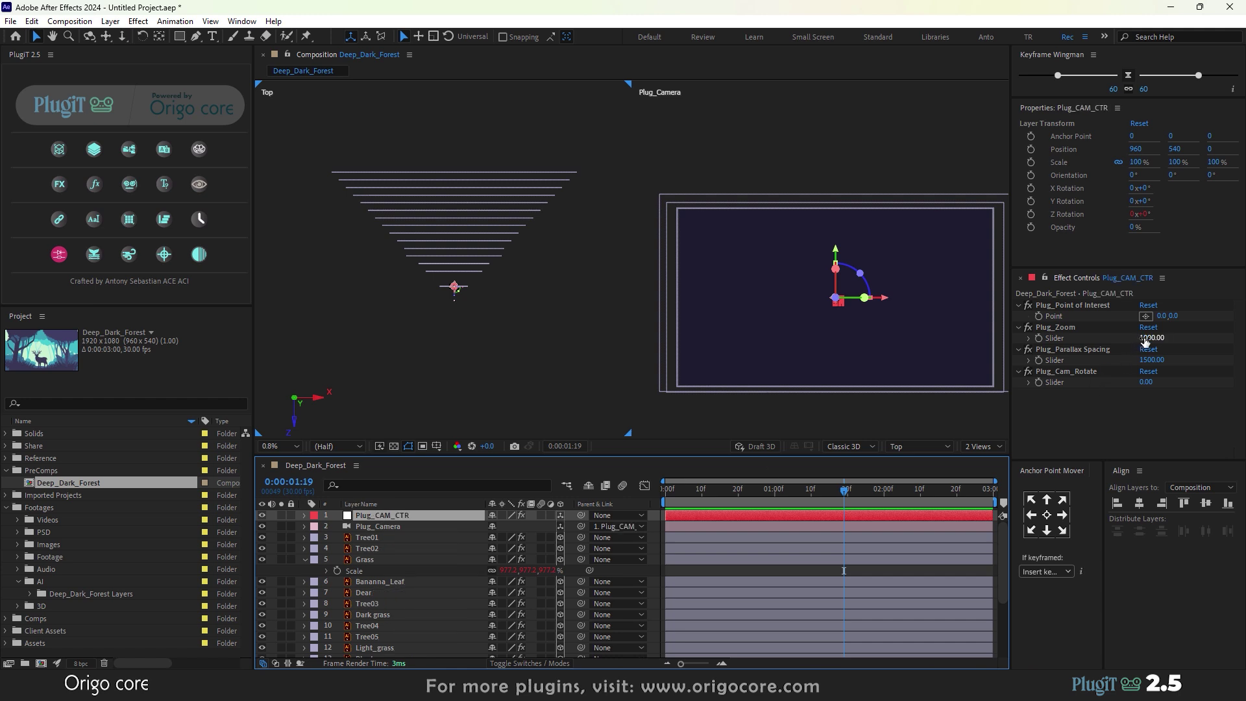
pyautogui.moveTo(1146, 342); pyautogui.dragTo(1240, 340)
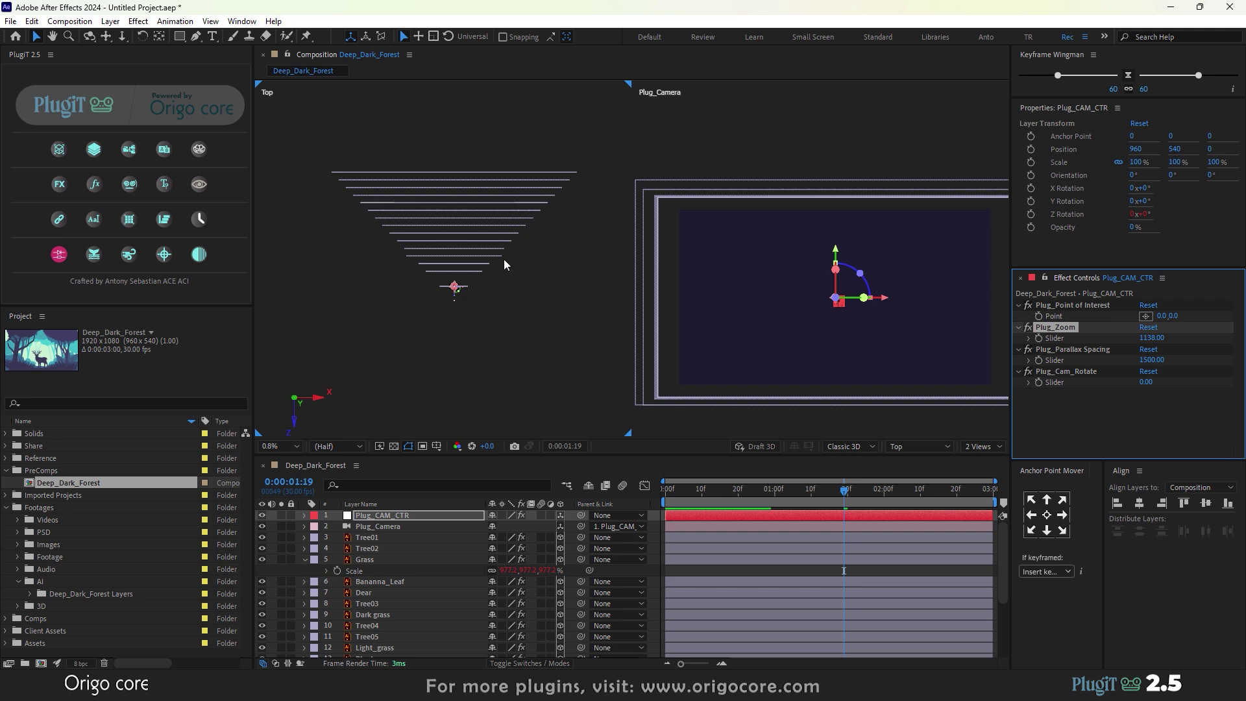
pyautogui.hotkey('ctrl', 'z')
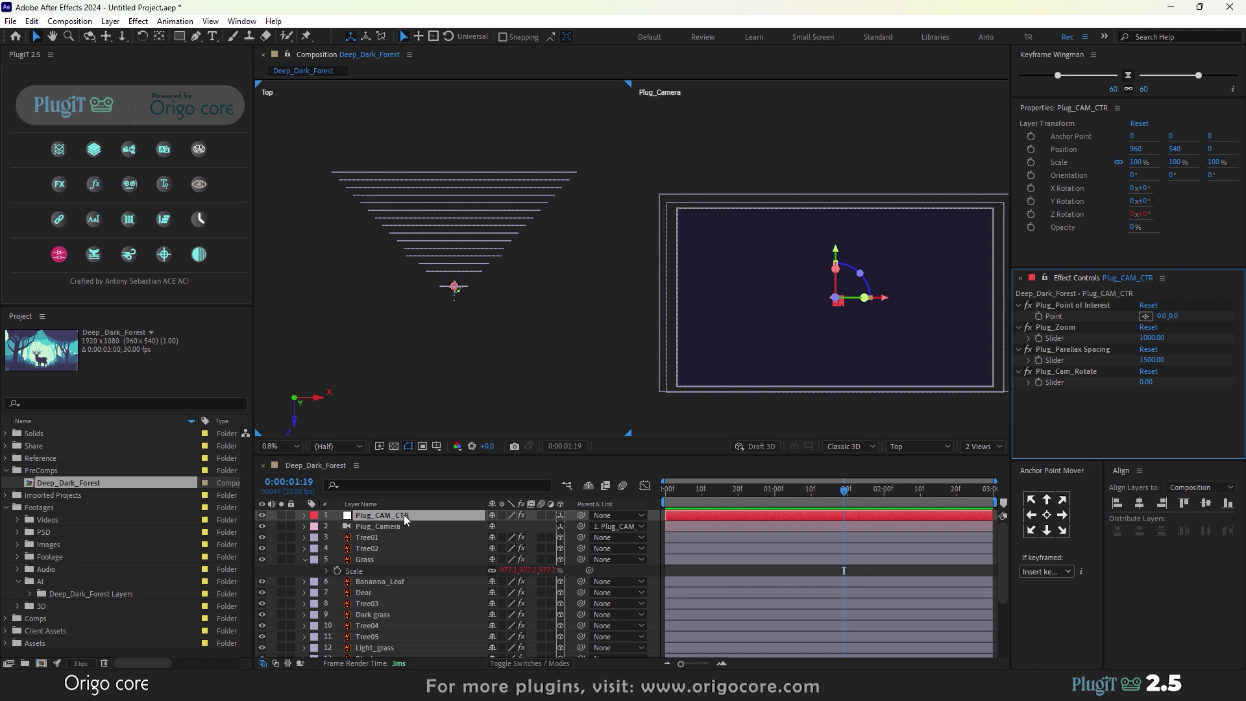
# - Disable Detach on the Ground layer
pyautogui.scroll(-4, 422, 591)
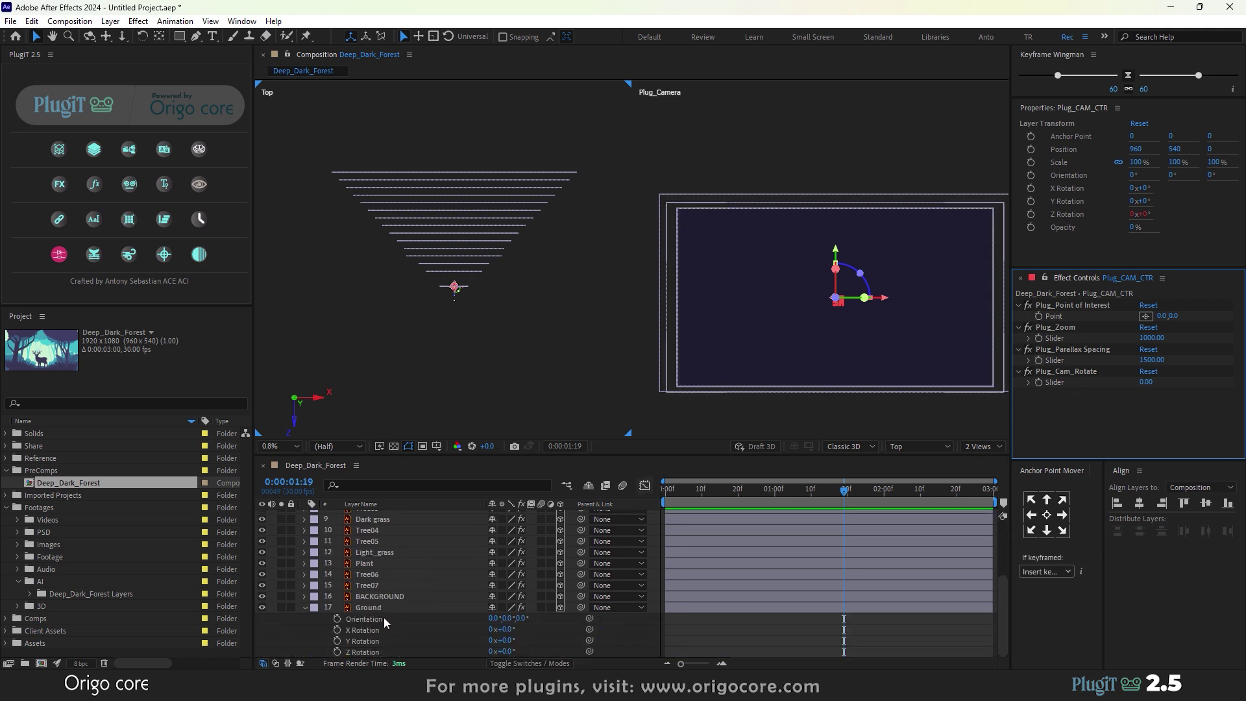
pyautogui.click(382, 609)
pyautogui.click(1144, 315)
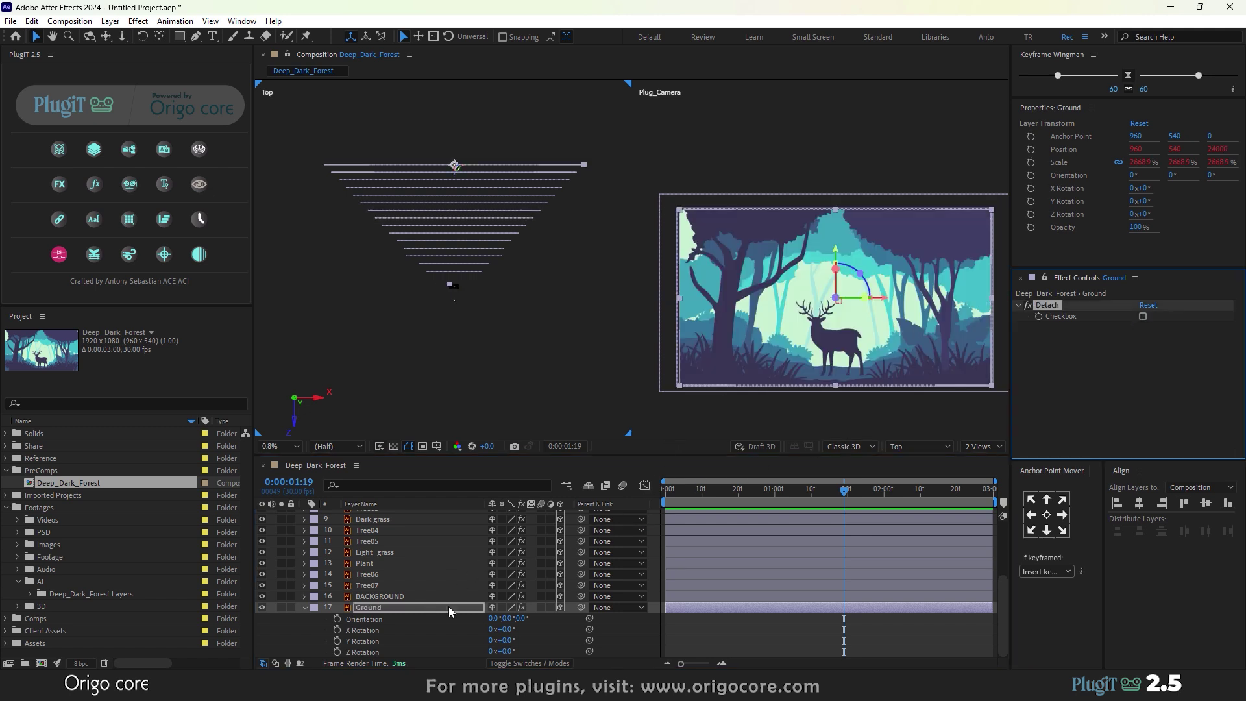
# - Set the Ground layer's X Rotation to 90°
pyautogui.moveTo(506, 631); pyautogui.dragTo(531, 631)
pyautogui.click(508, 629)
pyautogui.write('90')
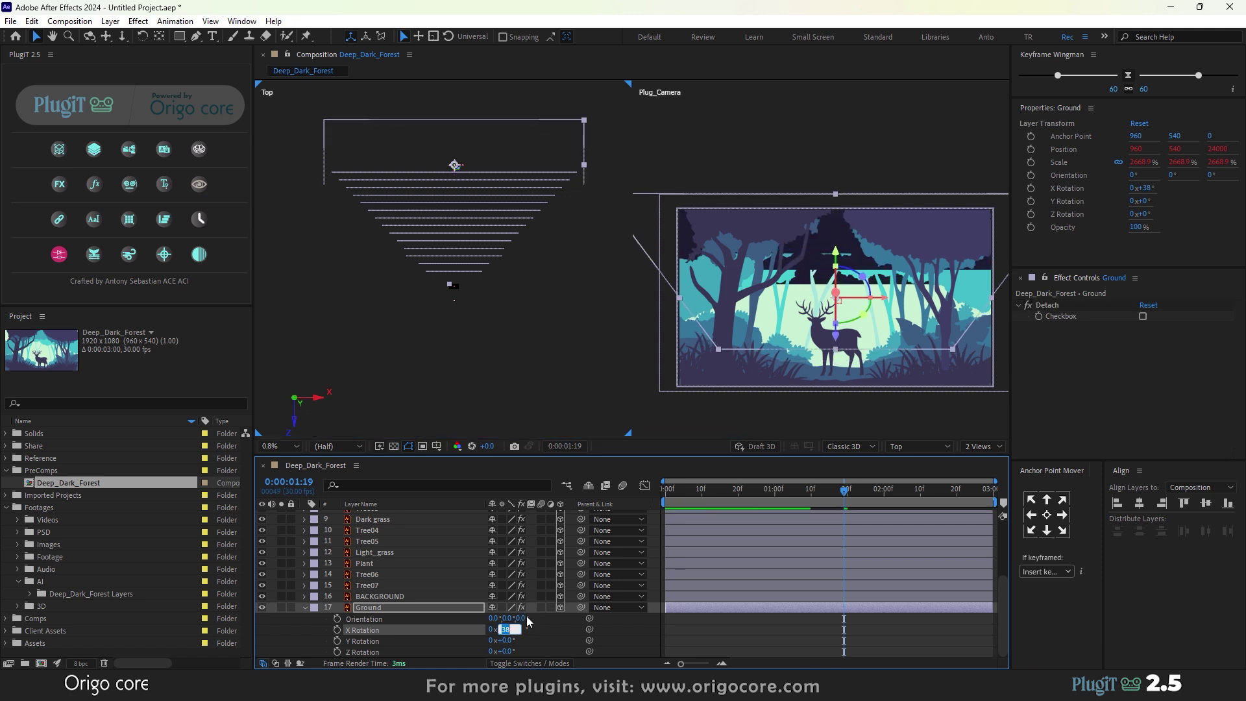
pyautogui.press('Return')
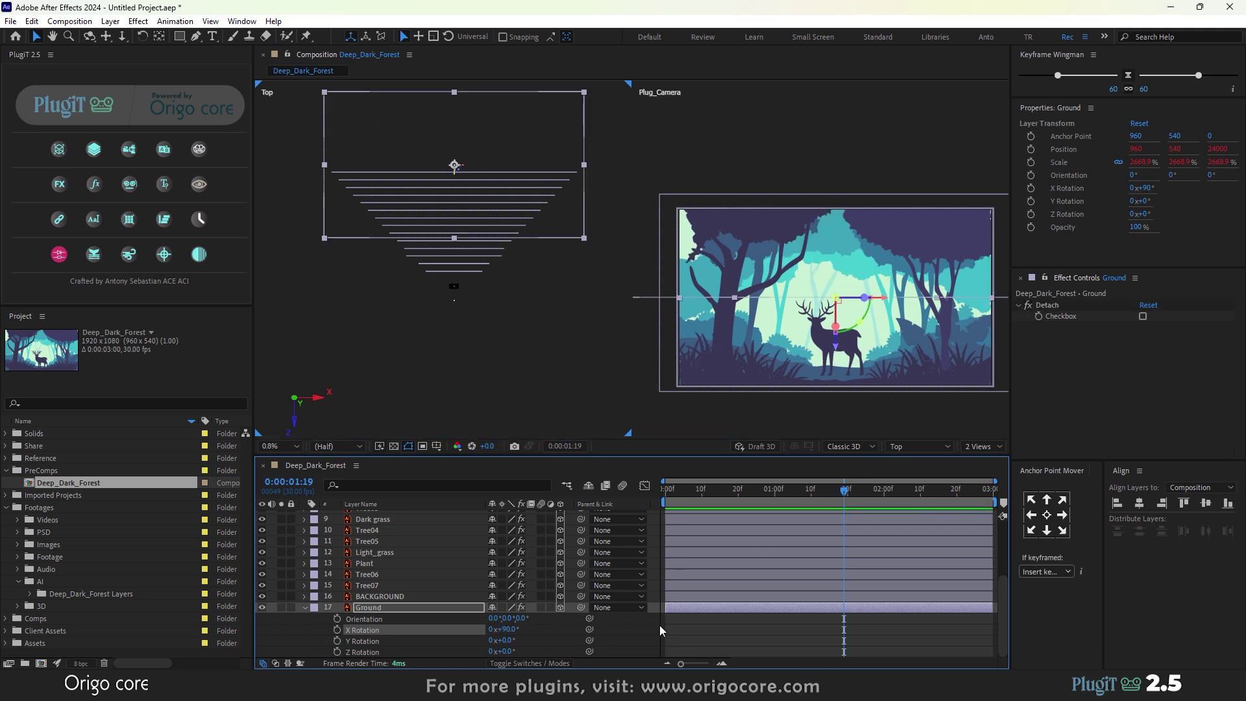
# - Lower the flat Ground layer beneath the deer to a Y position of about 7240
pyautogui.moveTo(832, 357); pyautogui.dragTo(848, 442)
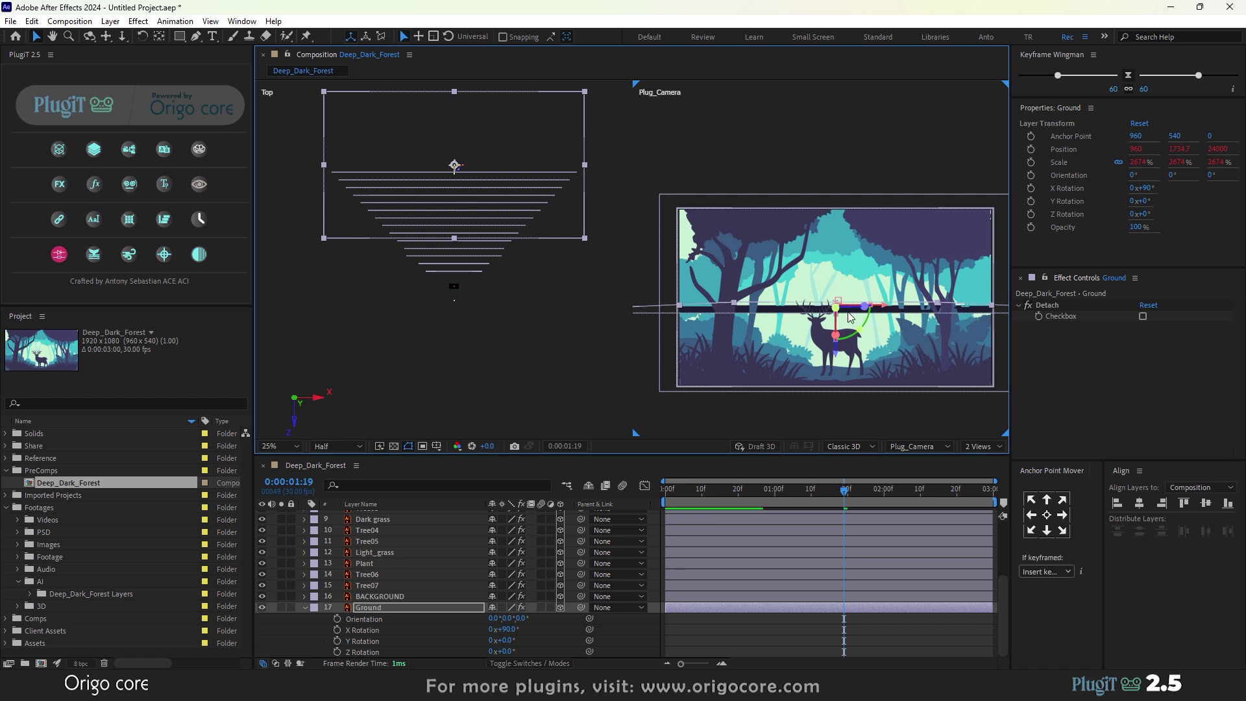
pyautogui.moveTo(857, 271); pyautogui.dragTo(839, 153)
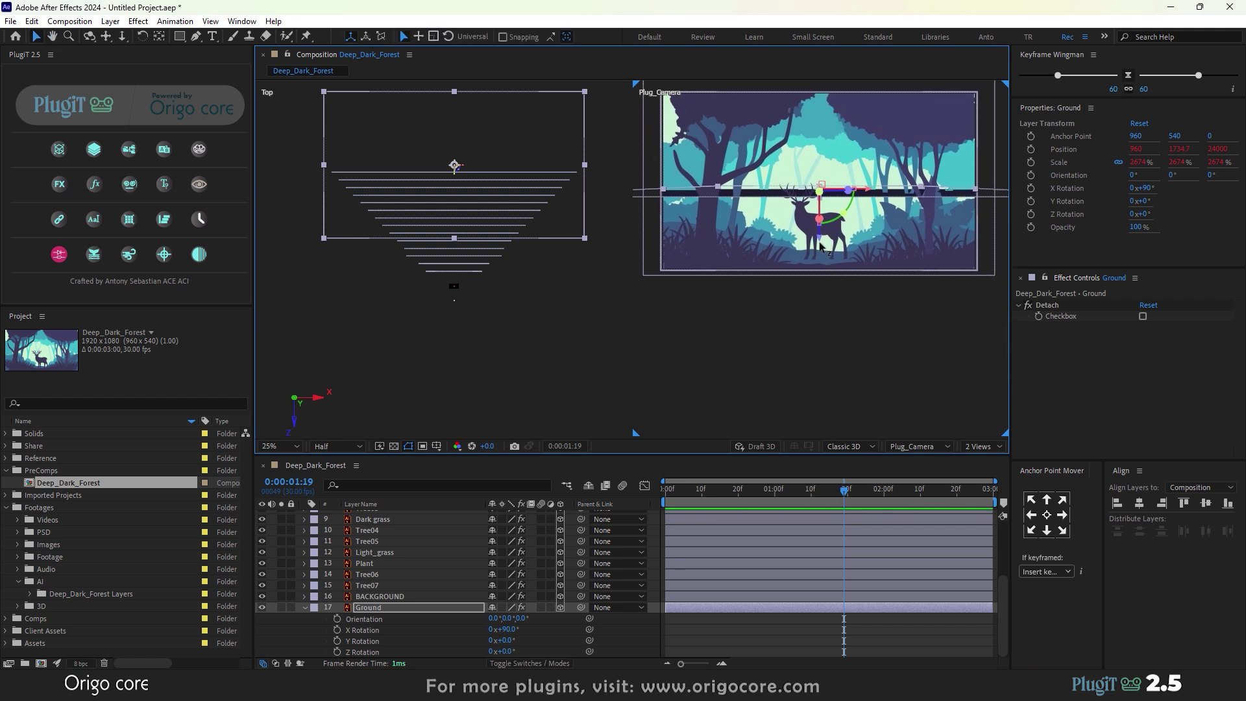
pyautogui.moveTo(818, 266); pyautogui.dragTo(873, 579)
pyautogui.moveTo(820, 265); pyautogui.dragTo(836, 350)
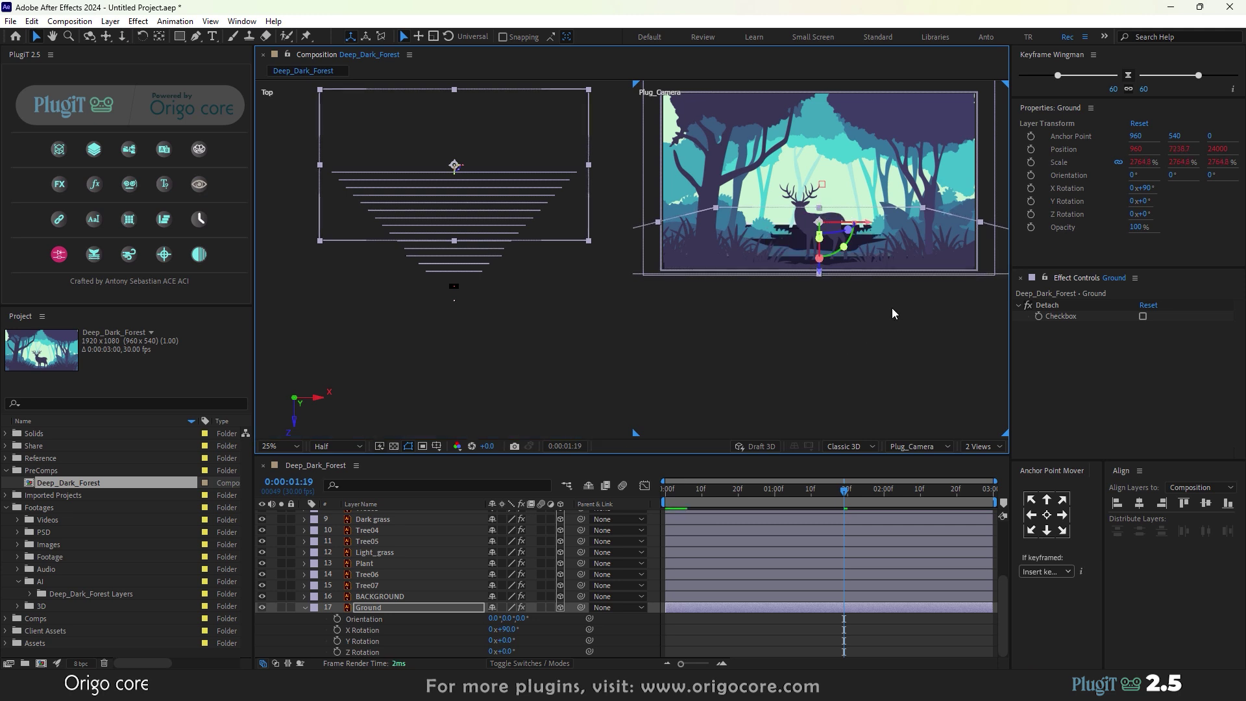
# - Try rotating the Ground layer with Detach enabled, undo the rotation, and disable Detach again
pyautogui.click(1143, 317)
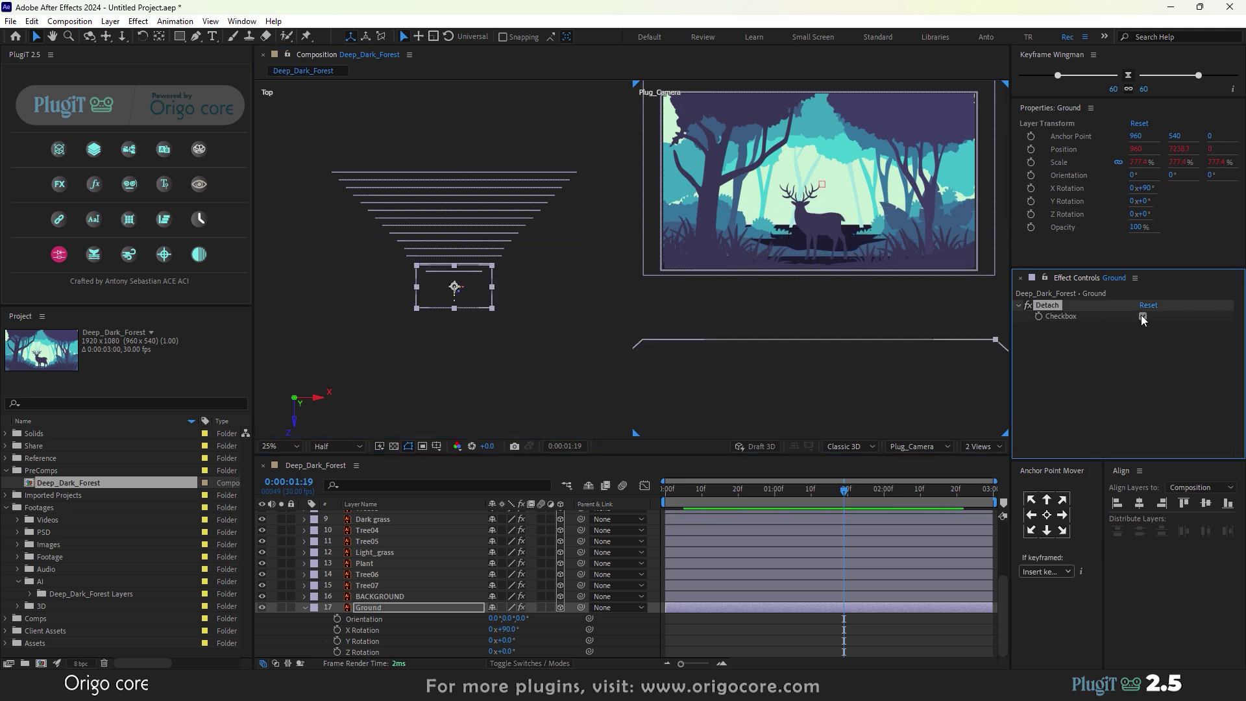
pyautogui.scroll(-1, 821, 314)
pyautogui.moveTo(820, 315); pyautogui.dragTo(820, 221)
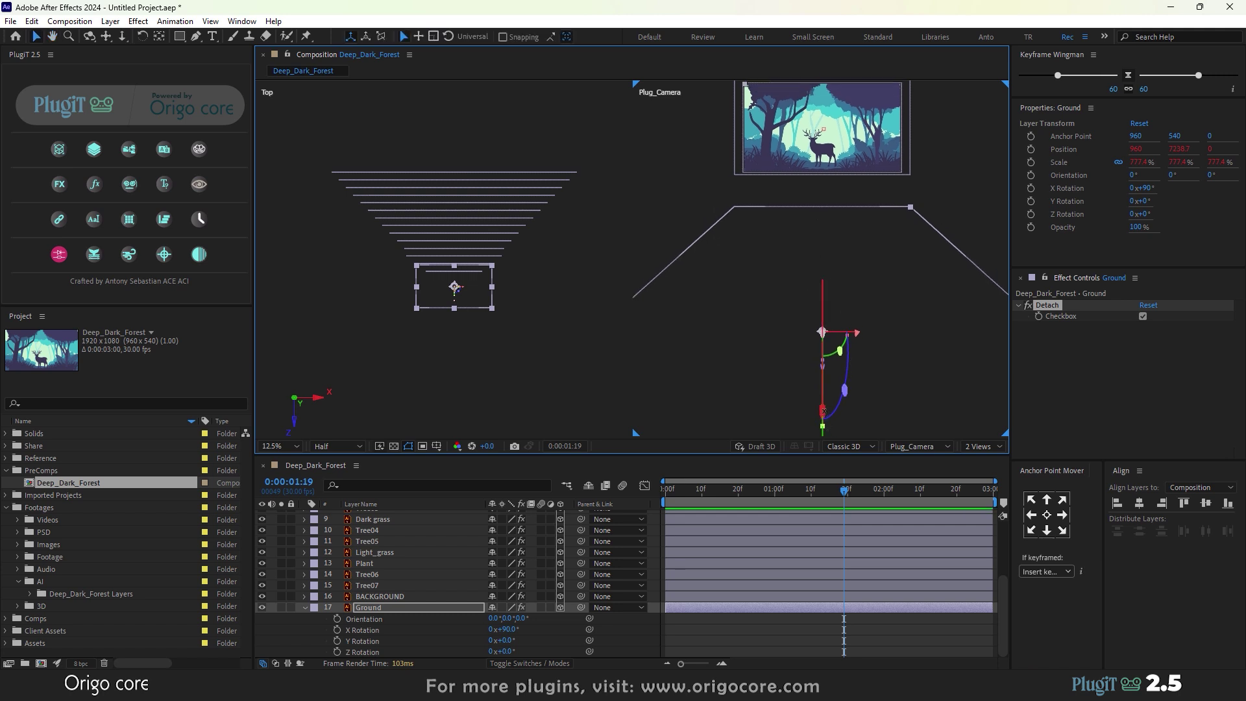
pyautogui.moveTo(822, 332); pyautogui.dragTo(823, 332)
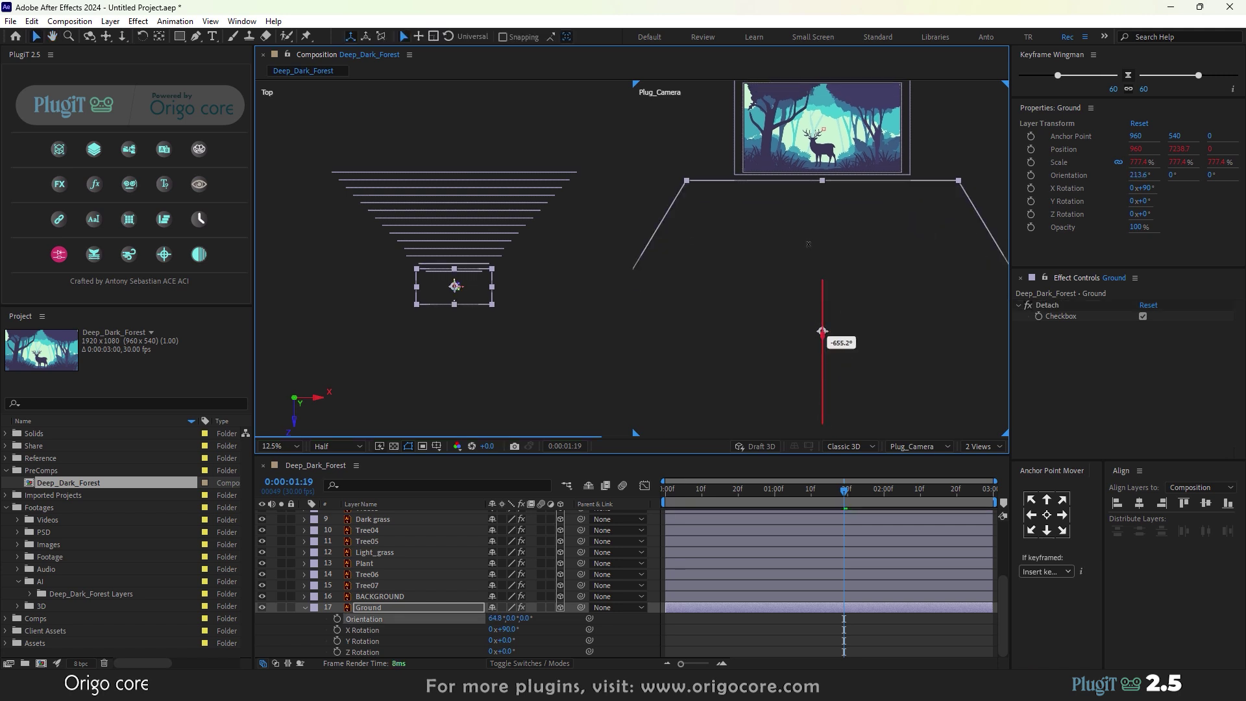
pyautogui.moveTo(805, 239); pyautogui.dragTo(807, 249)
pyautogui.hotkey('ctrl', 'z')
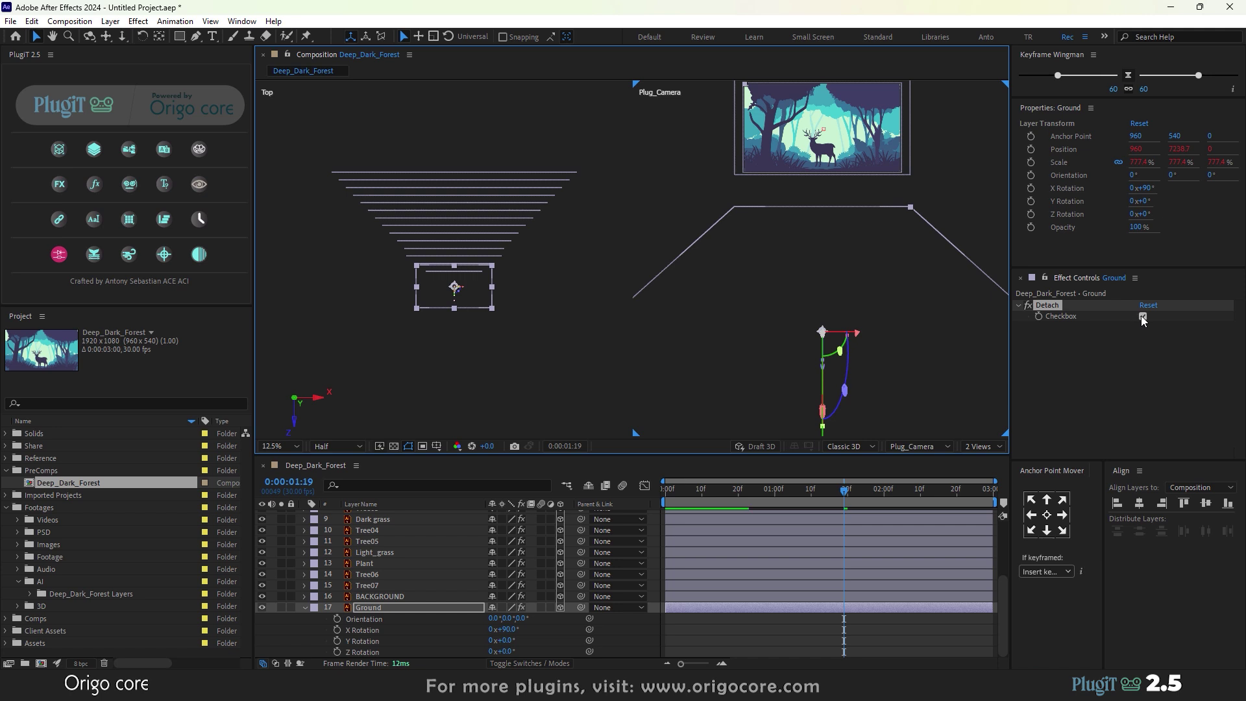
pyautogui.click(1142, 316)
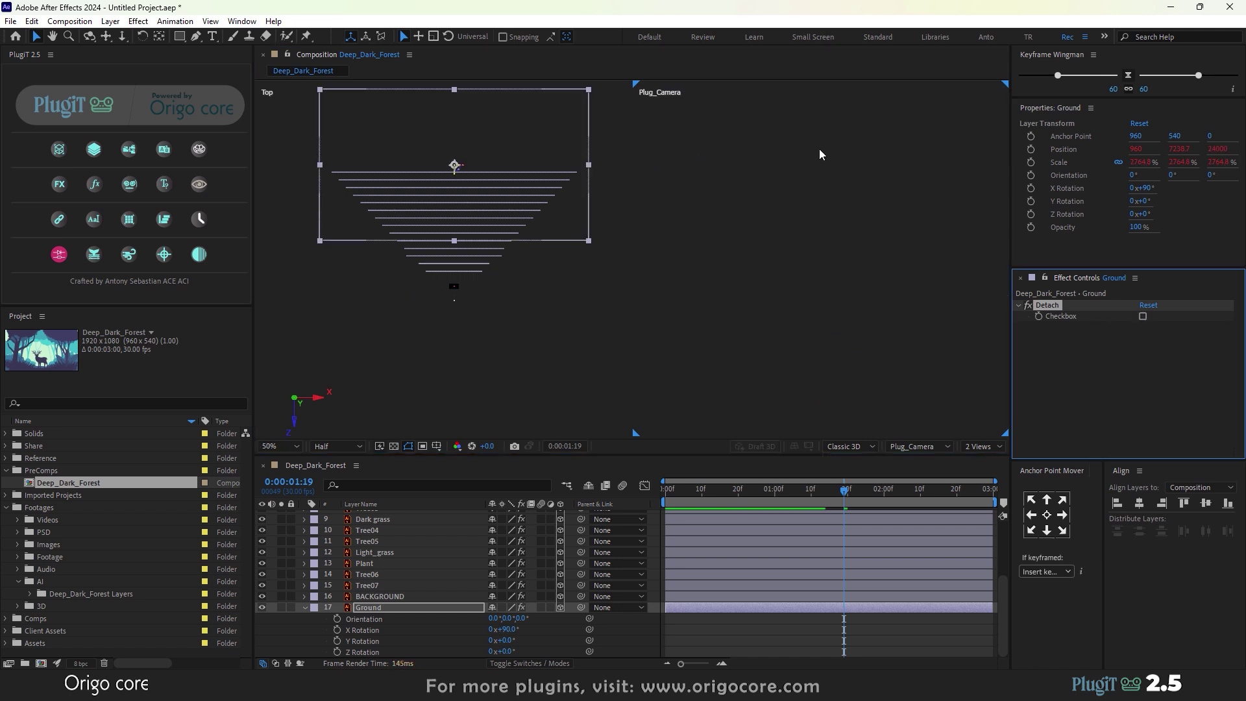
# - Enlarge the flat Ground layer to a scale of about 3900%
pyautogui.moveTo(819, 149); pyautogui.dragTo(854, 406)
pyautogui.moveTo(834, 233); pyautogui.dragTo(816, 364)
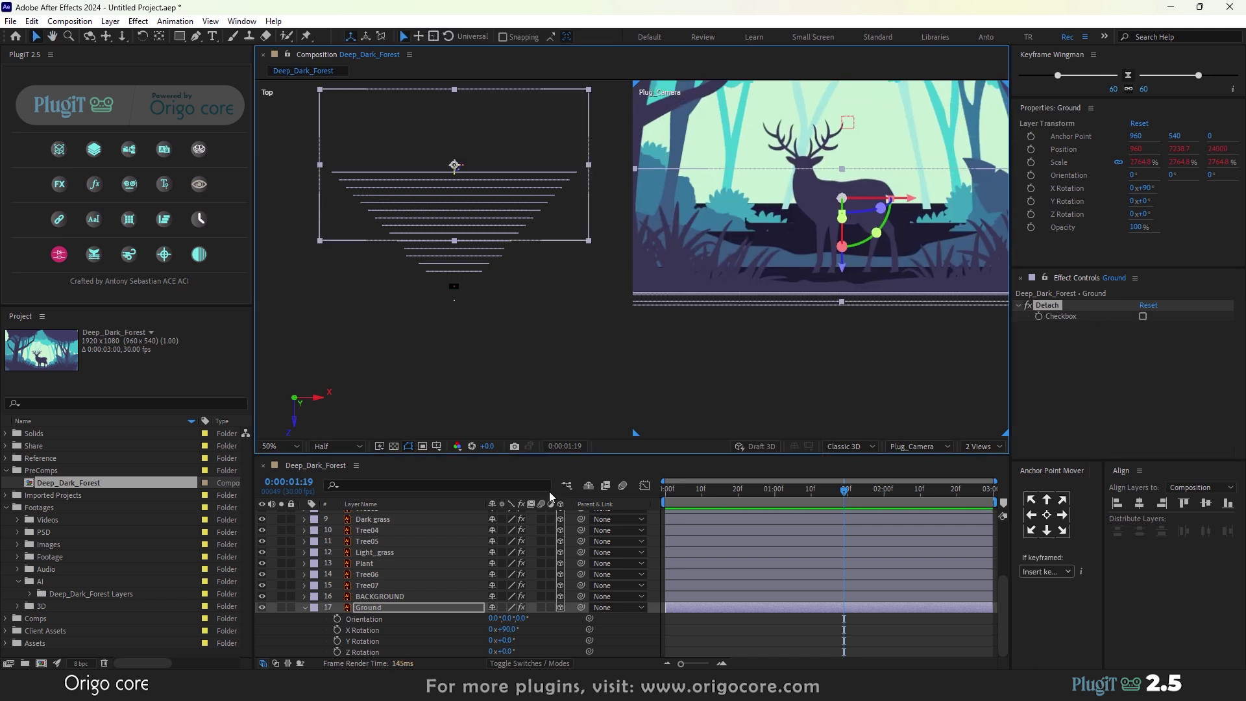
pyautogui.press('s')
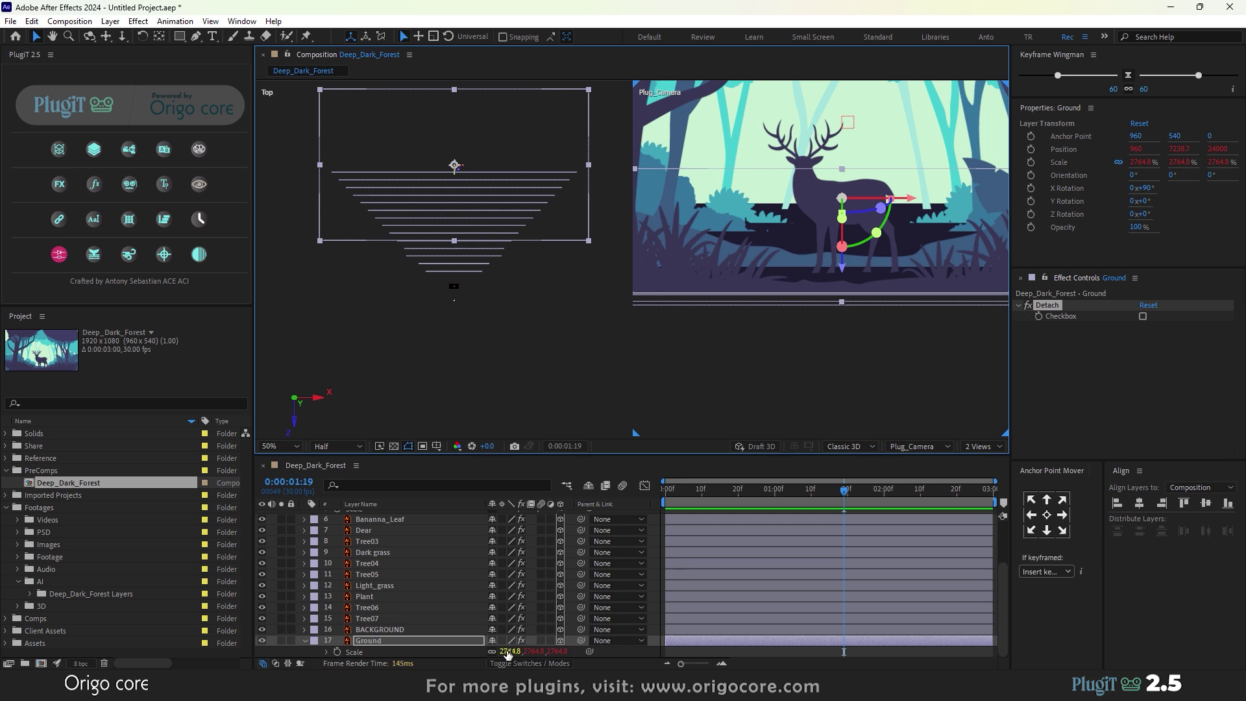
pyautogui.moveTo(510, 652); pyautogui.dragTo(534, 652)
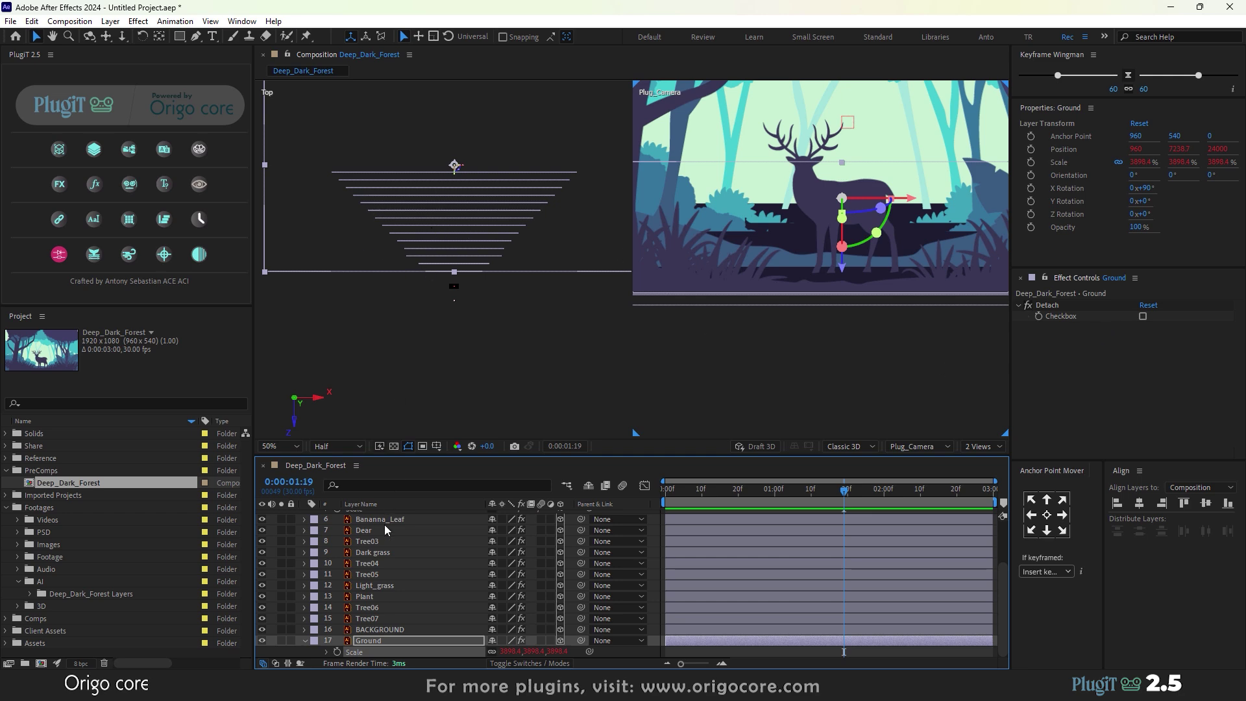
# - Switch the composition viewer to a single view and return the playhead to 0:00:00:00
pyautogui.click(972, 449)
pyautogui.click(980, 459)
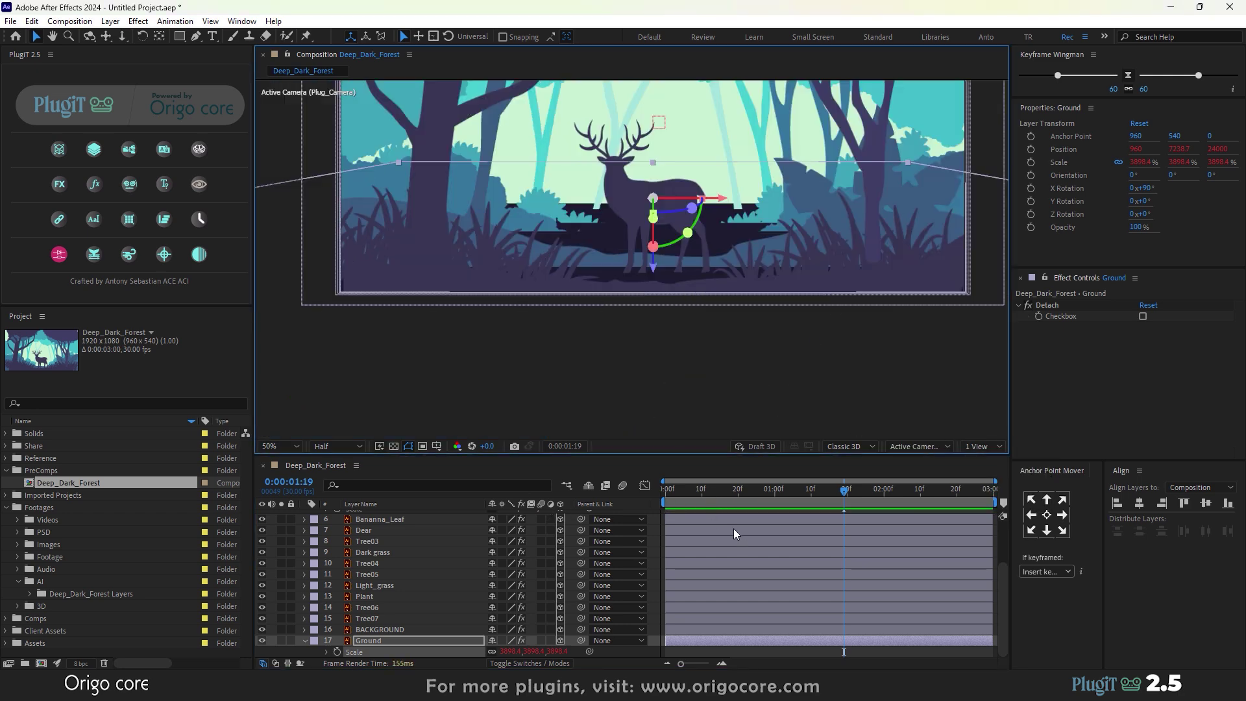
pyautogui.moveTo(720, 492); pyautogui.dragTo(562, 496)
# - Examine the Transform and Camera Options properties of the Plug_Camera layer
pyautogui.scroll(3, 430, 555)
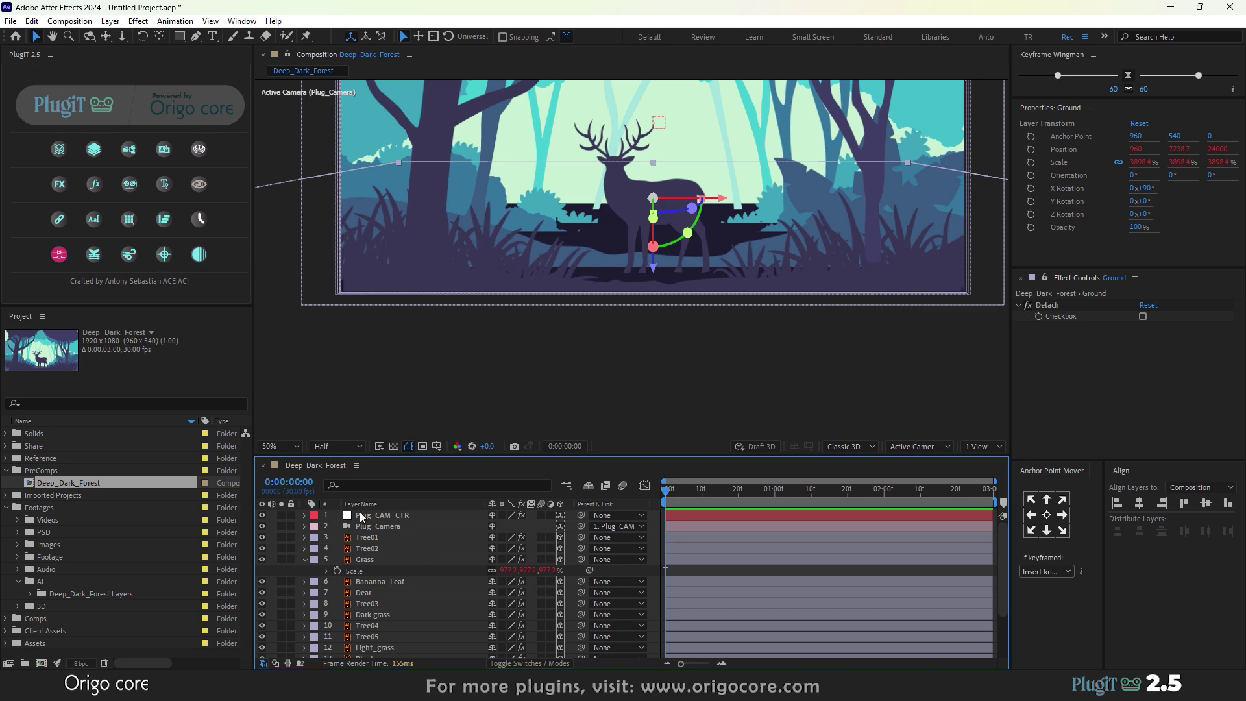
pyautogui.click(305, 527)
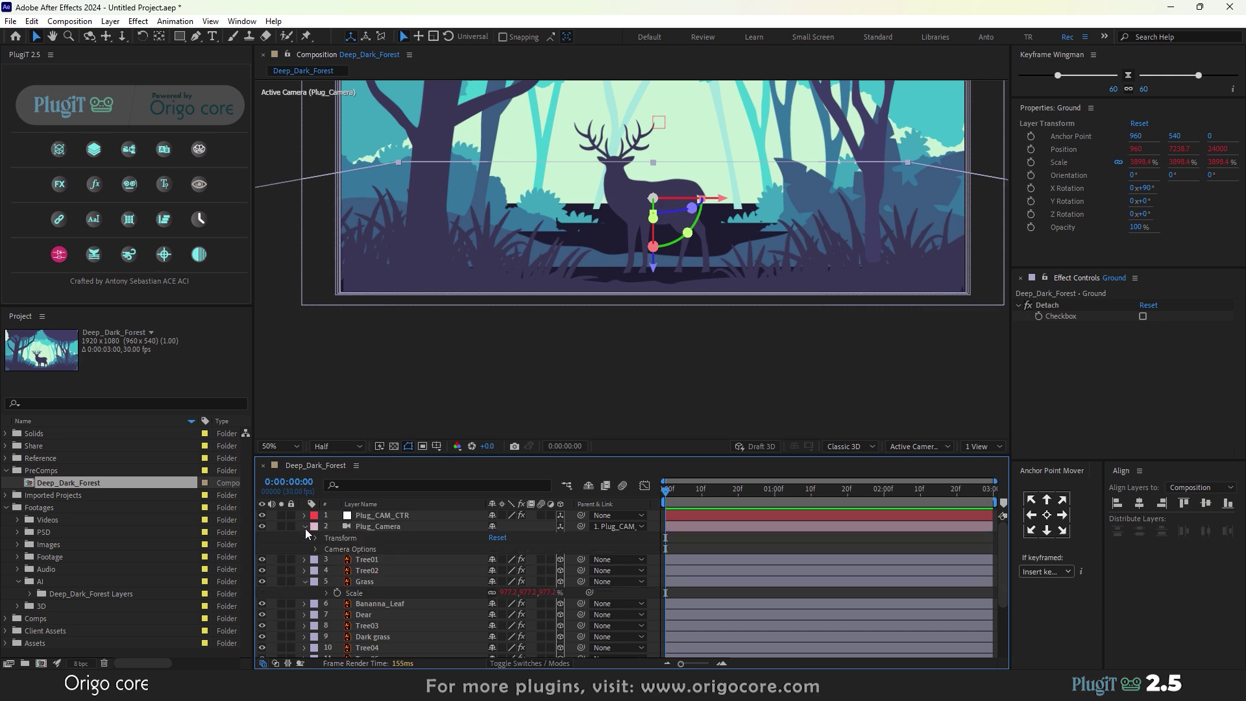
pyautogui.click(316, 538)
pyautogui.click(315, 538)
pyautogui.click(304, 528)
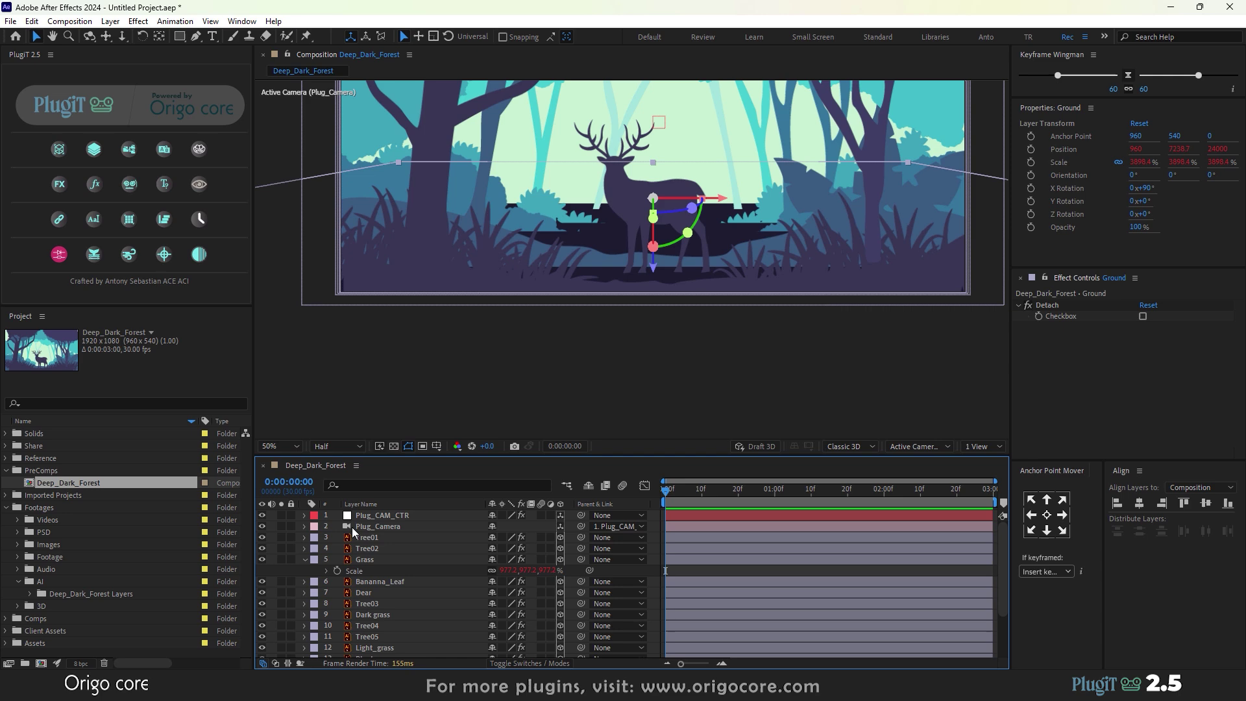
pyautogui.click(304, 527)
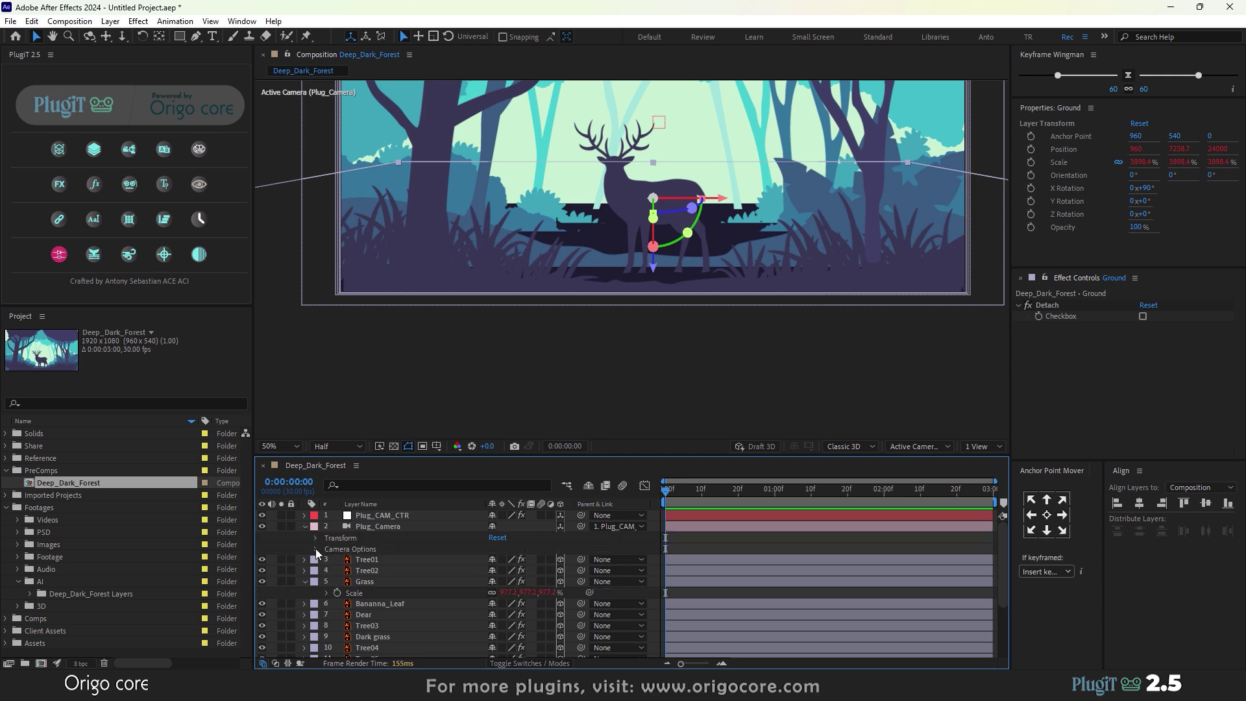
pyautogui.click(315, 549)
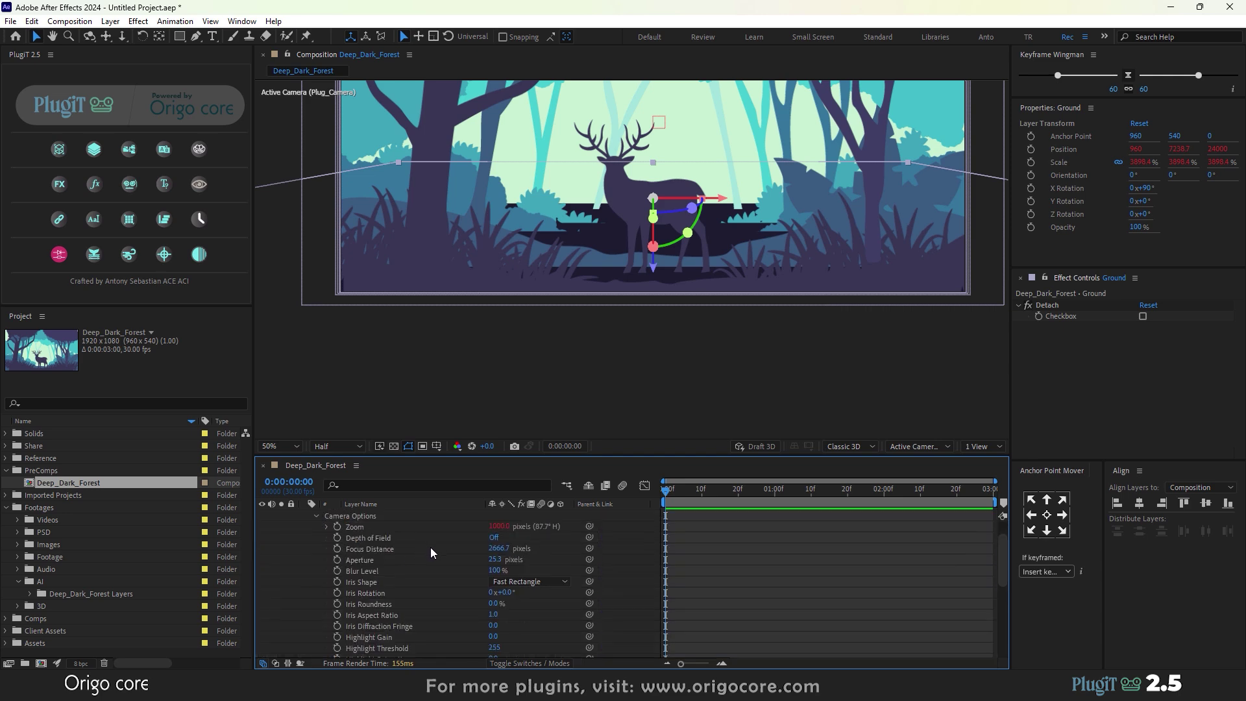
pyautogui.scroll(2, 427, 552)
pyautogui.click(306, 528)
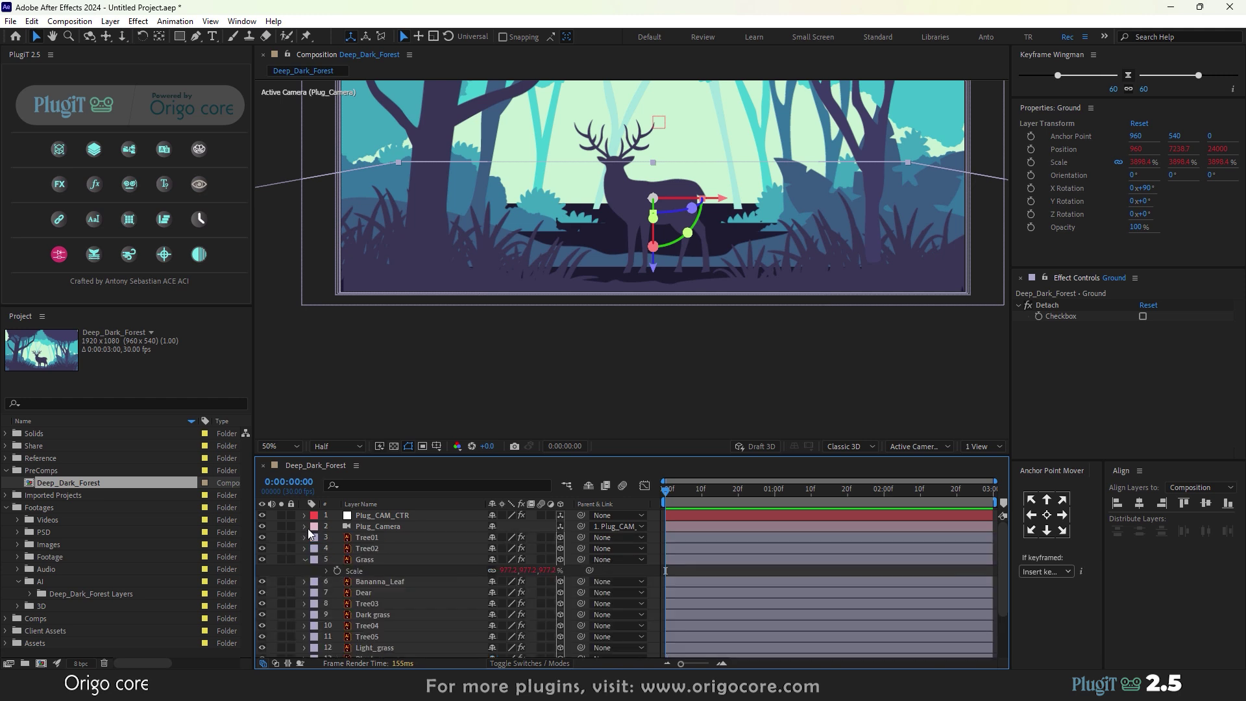
# - Select the Plug_CAM_CTR layer and fit the composition image to the viewer
pyautogui.click(407, 517)
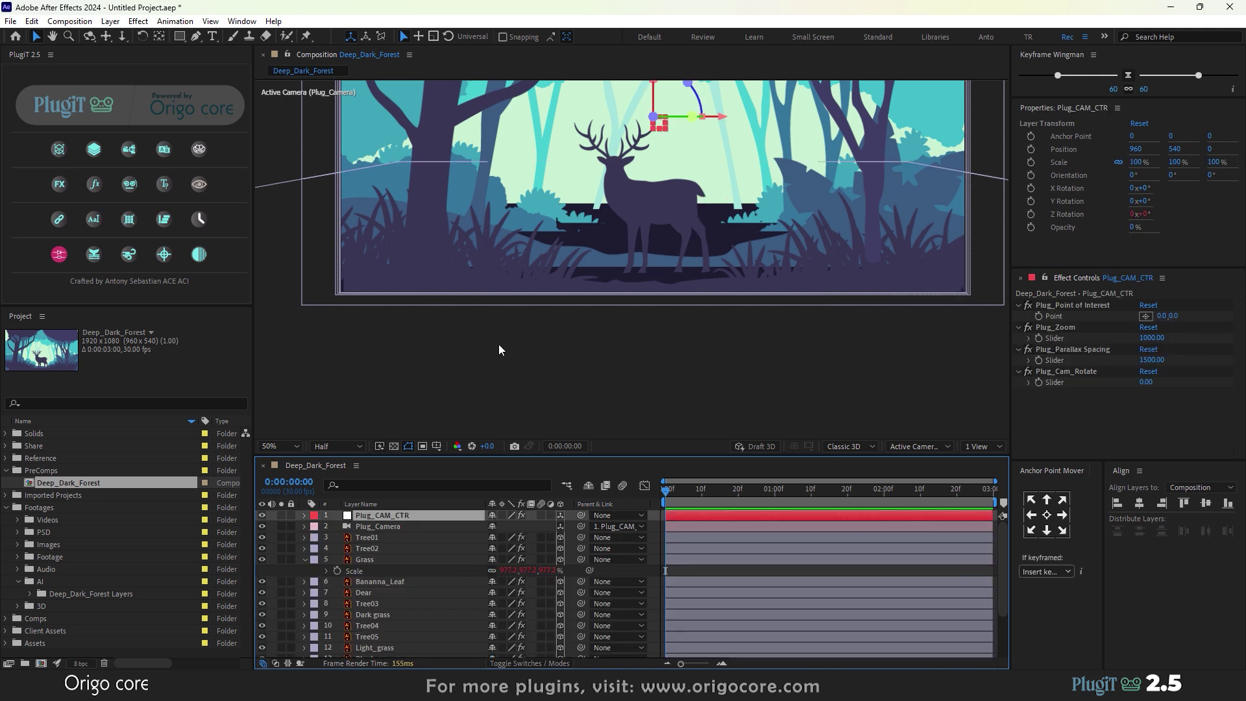
pyautogui.moveTo(695, 263); pyautogui.dragTo(675, 364)
pyautogui.click(286, 447)
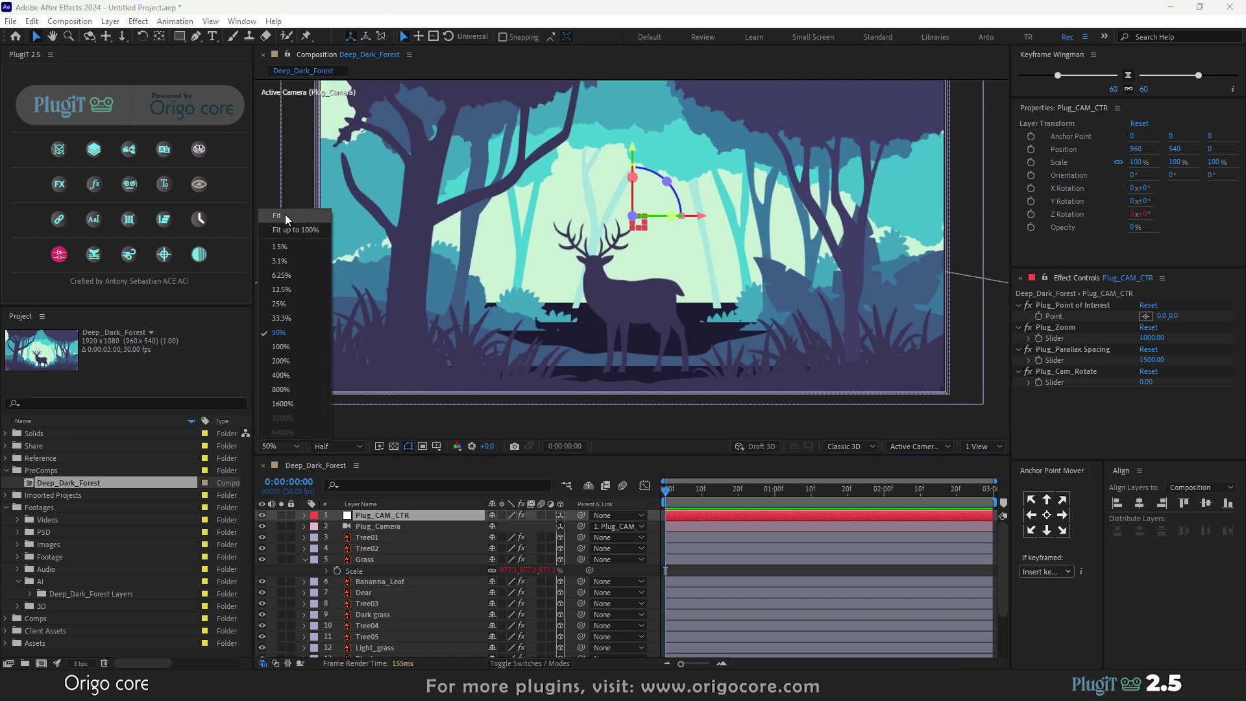
pyautogui.click(286, 216)
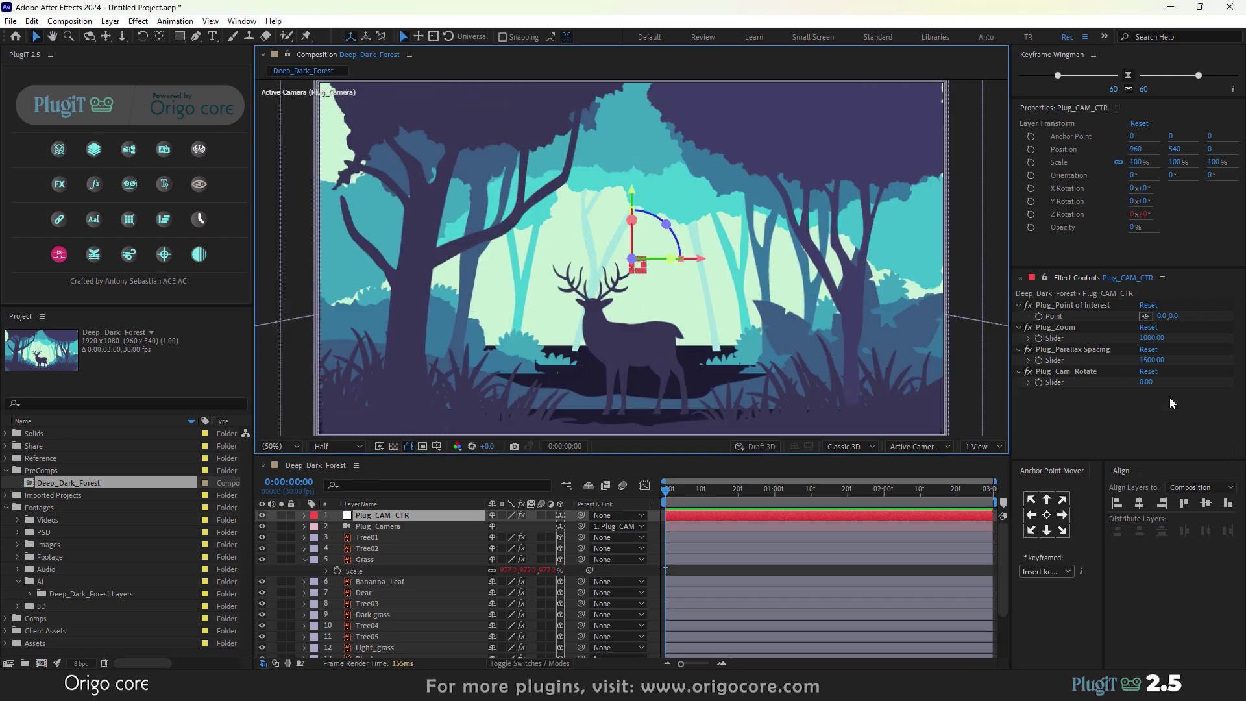
# - Test Plug_Point of Interest on Plug_CAM_CTR by placing the point at about -1397, 592 and moving it back toward the centre
pyautogui.moveTo(1164, 316)
pyautogui.mouseDown()
pyautogui.moveTo(1147, 320)
pyautogui.moveTo(1171, 326)
pyautogui.mouseUp()
pyautogui.hotkey('ctrl', 'z')
pyautogui.click(1147, 317)
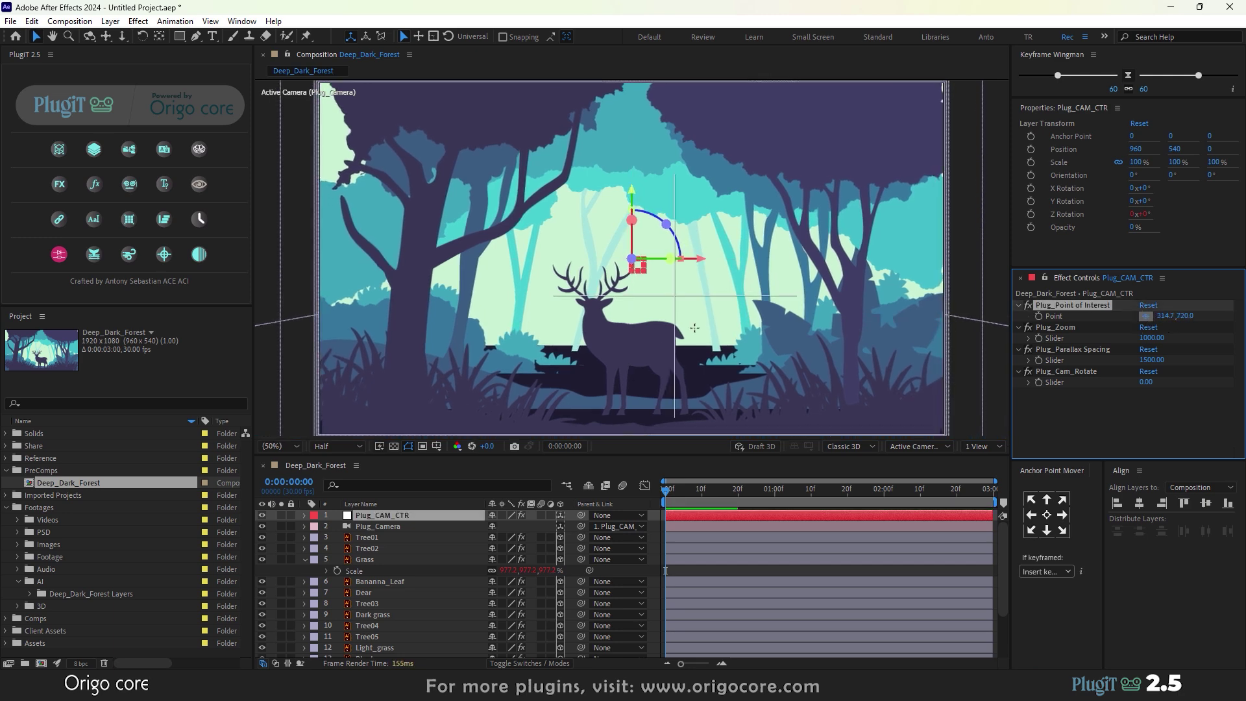
pyautogui.click(465, 330)
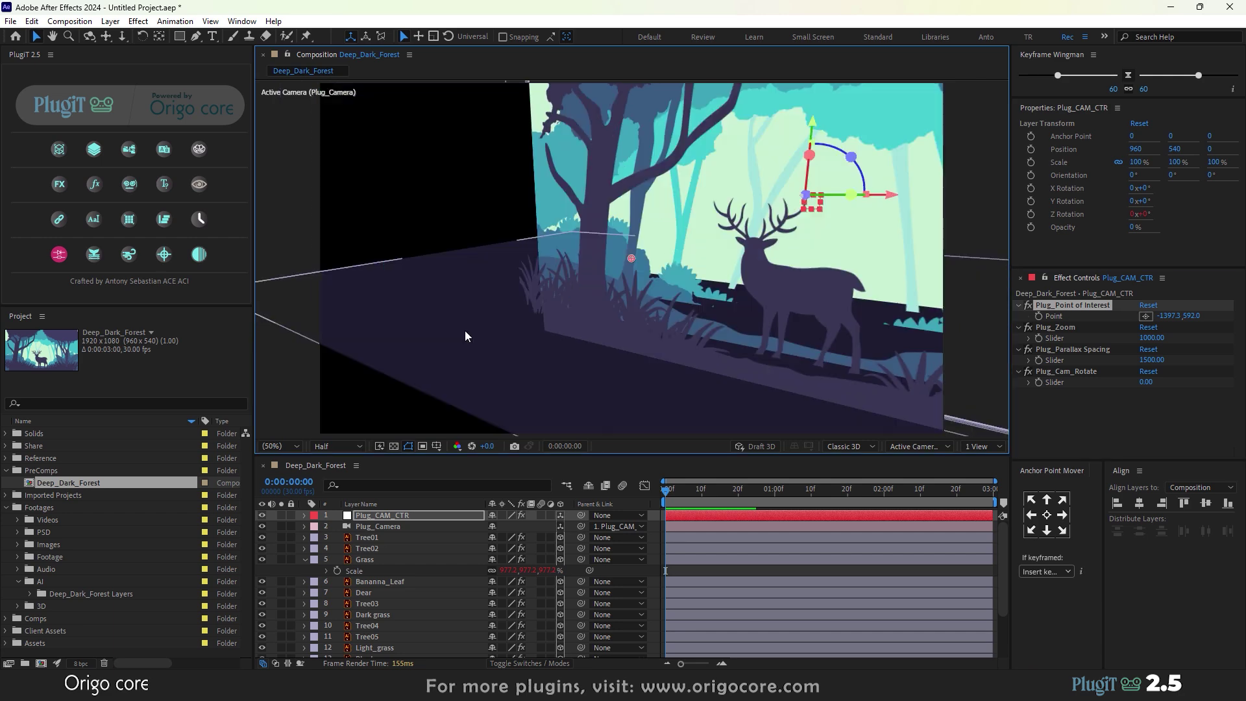
pyautogui.moveTo(632, 259); pyautogui.dragTo(809, 235)
# - Set both Plug_Point of Interest coordinates to 0
pyautogui.click(1163, 316)
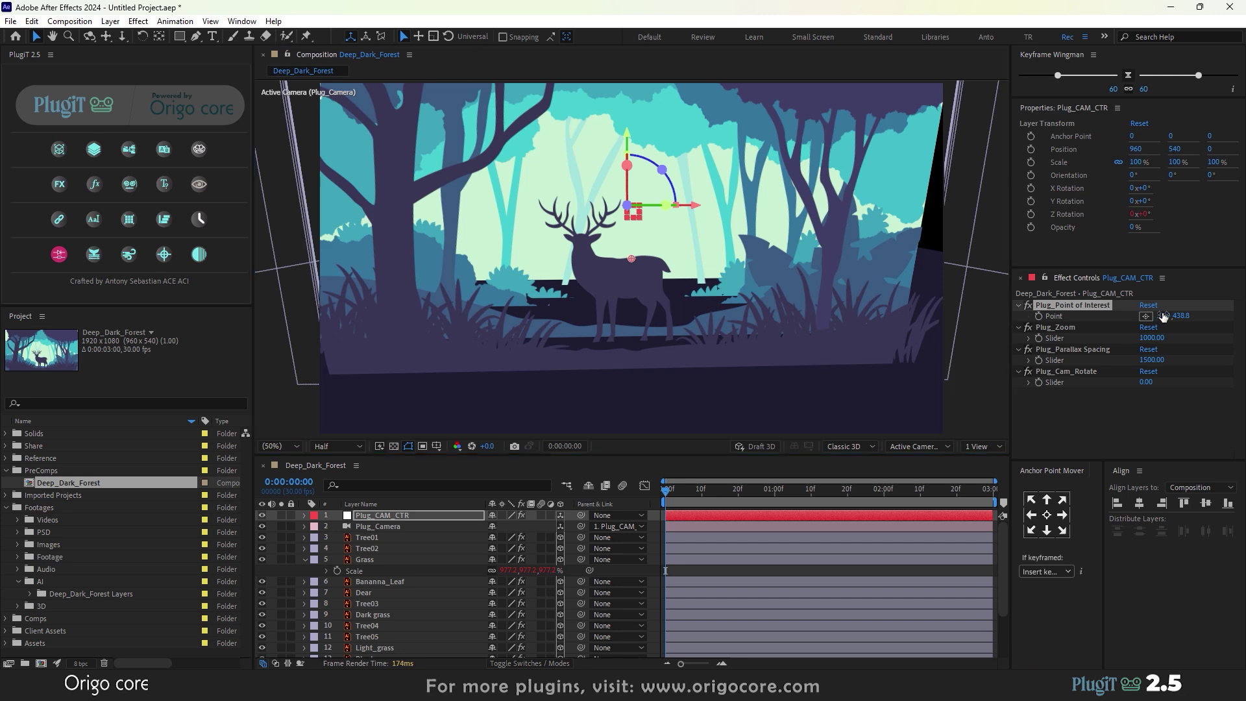
pyautogui.write('0')
pyautogui.click(1193, 316)
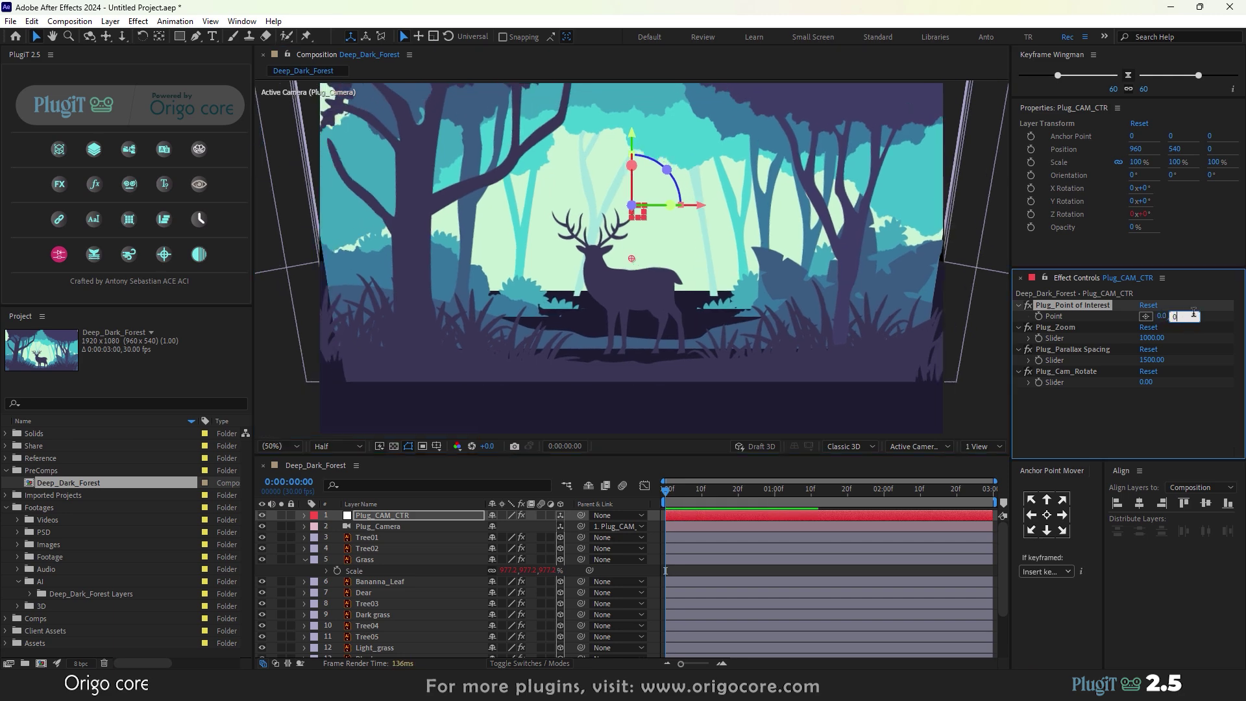
pyautogui.write('0')
pyautogui.press('Return')
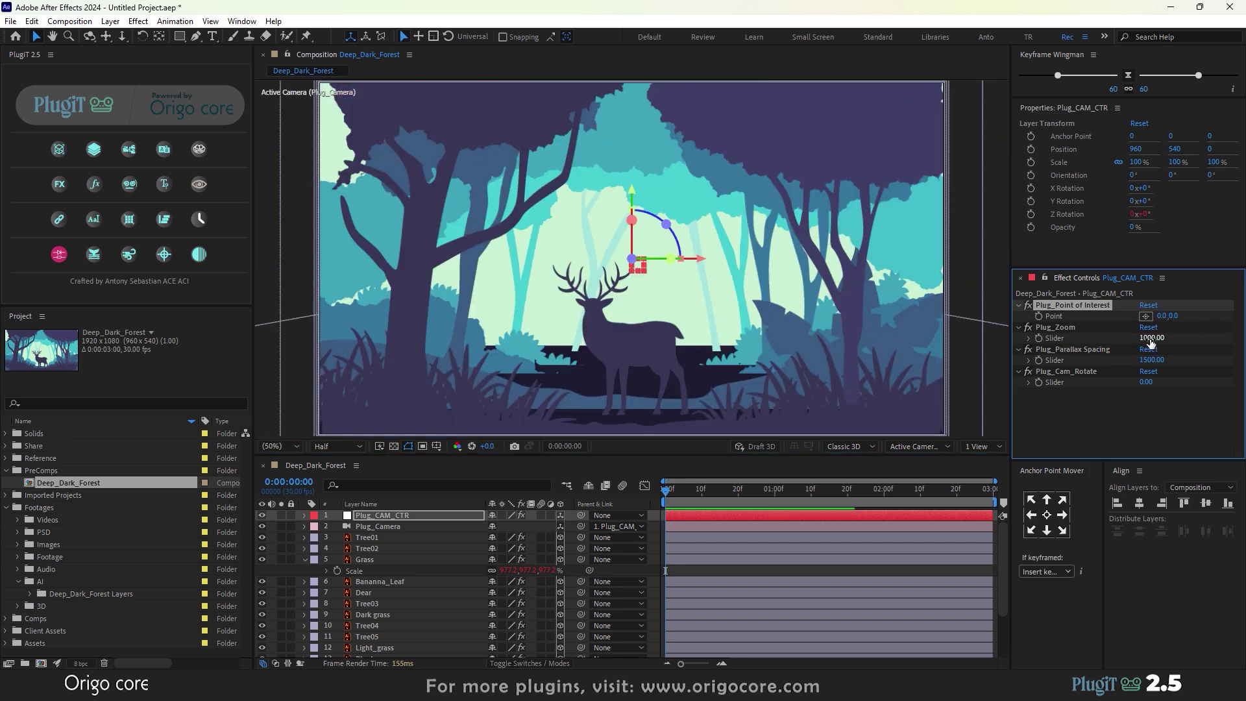
# - Test Plug_Zoom at about 883 and undo the zoom change
pyautogui.moveTo(1152, 339); pyautogui.dragTo(1067, 331)
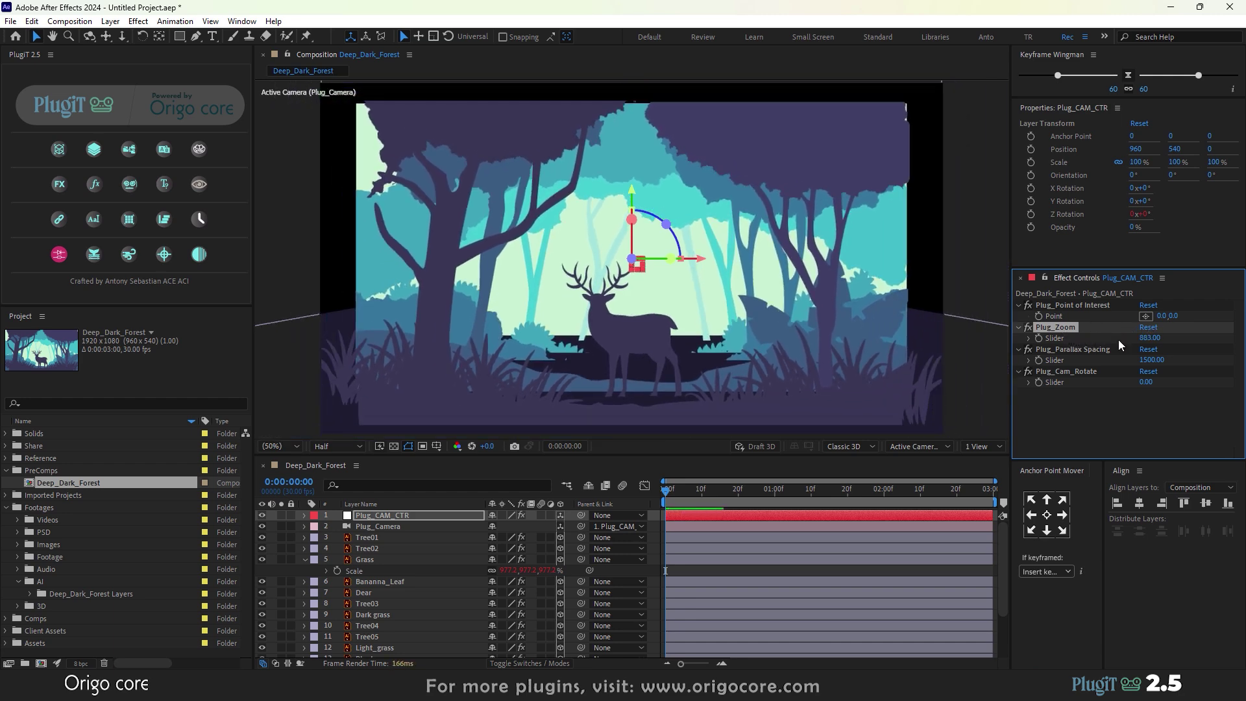
pyautogui.hotkey('ctrl', 'z')
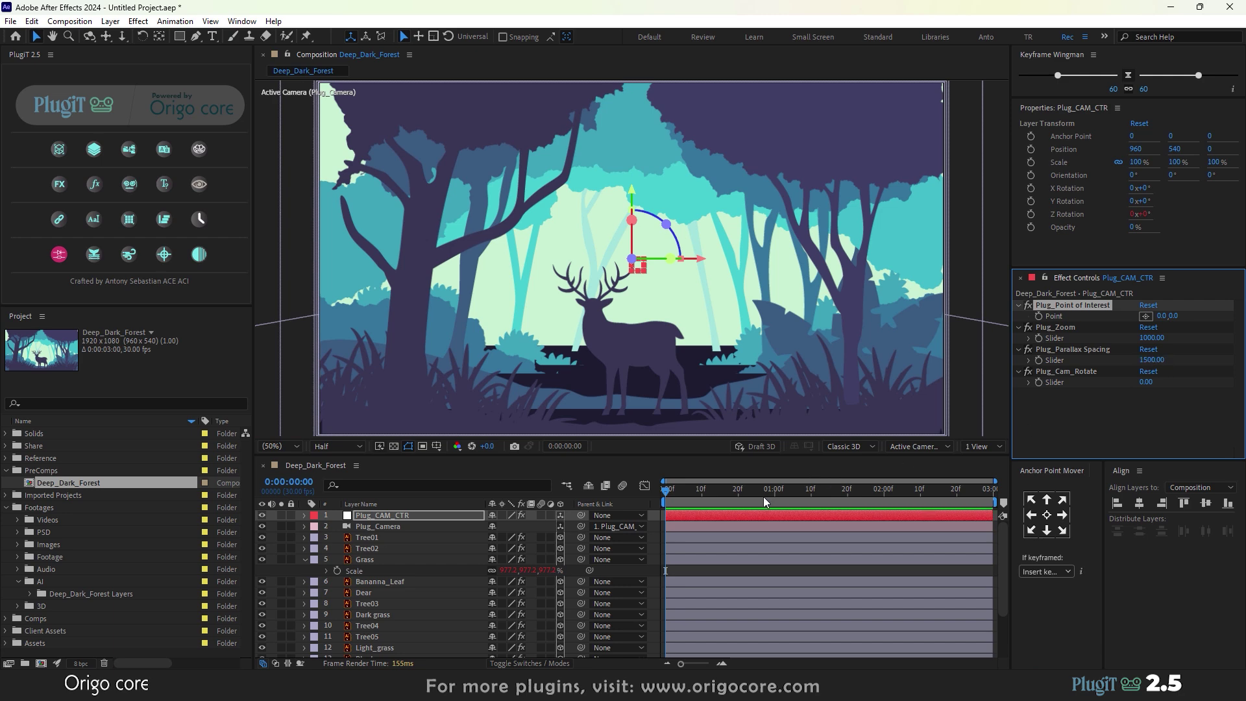
# - Reveal the Position property of Plug_CAM_CTR and set a starting Position keyframe at 0:00:00:00
pyautogui.moveTo(763, 494); pyautogui.dragTo(1014, 486)
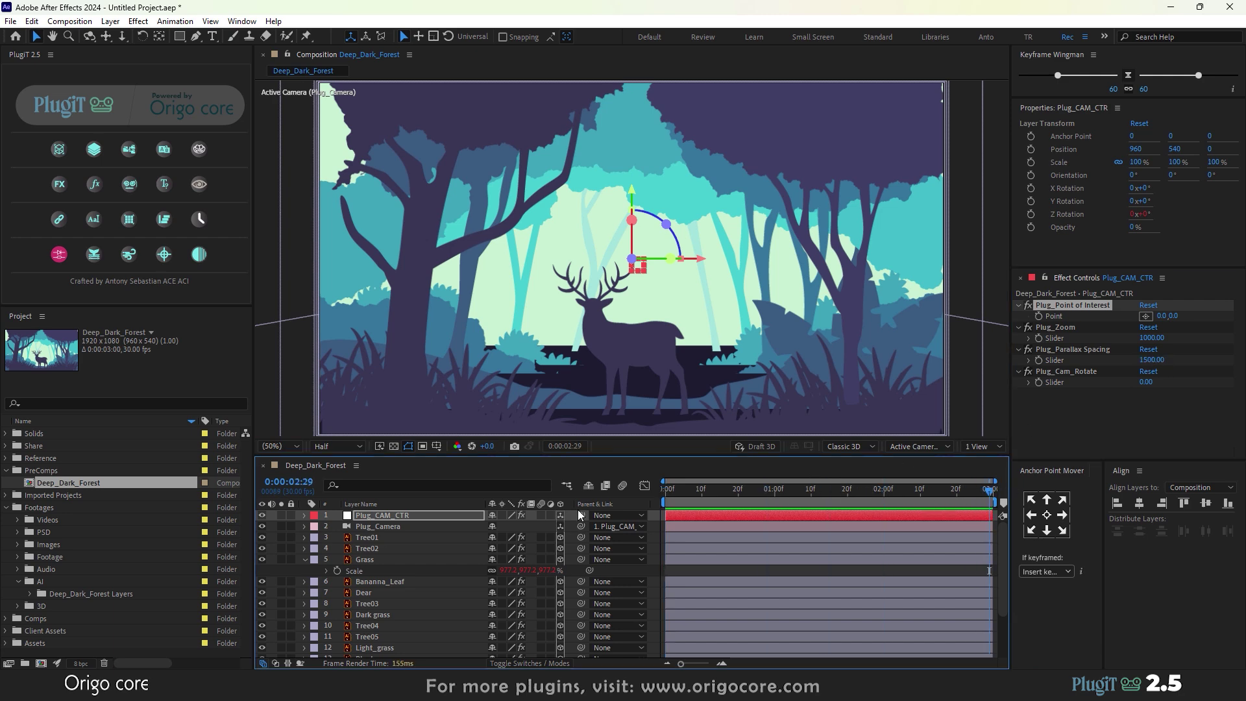
pyautogui.click(303, 516)
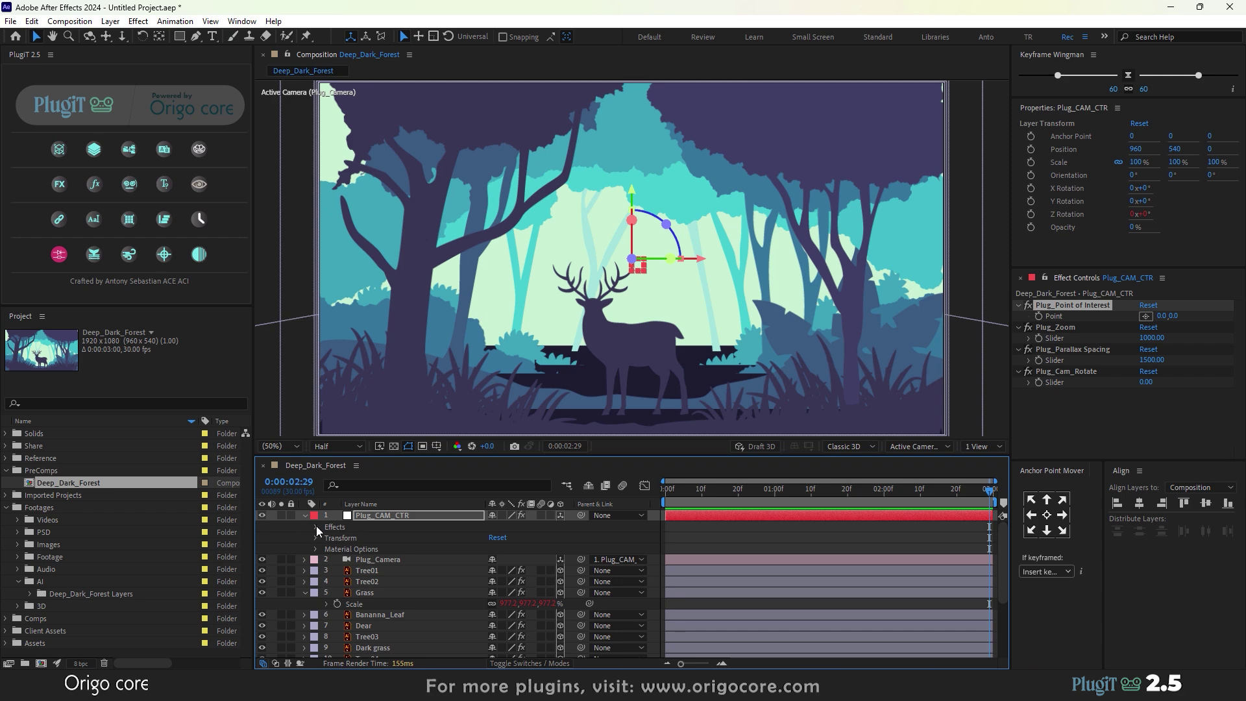
pyautogui.click(389, 518)
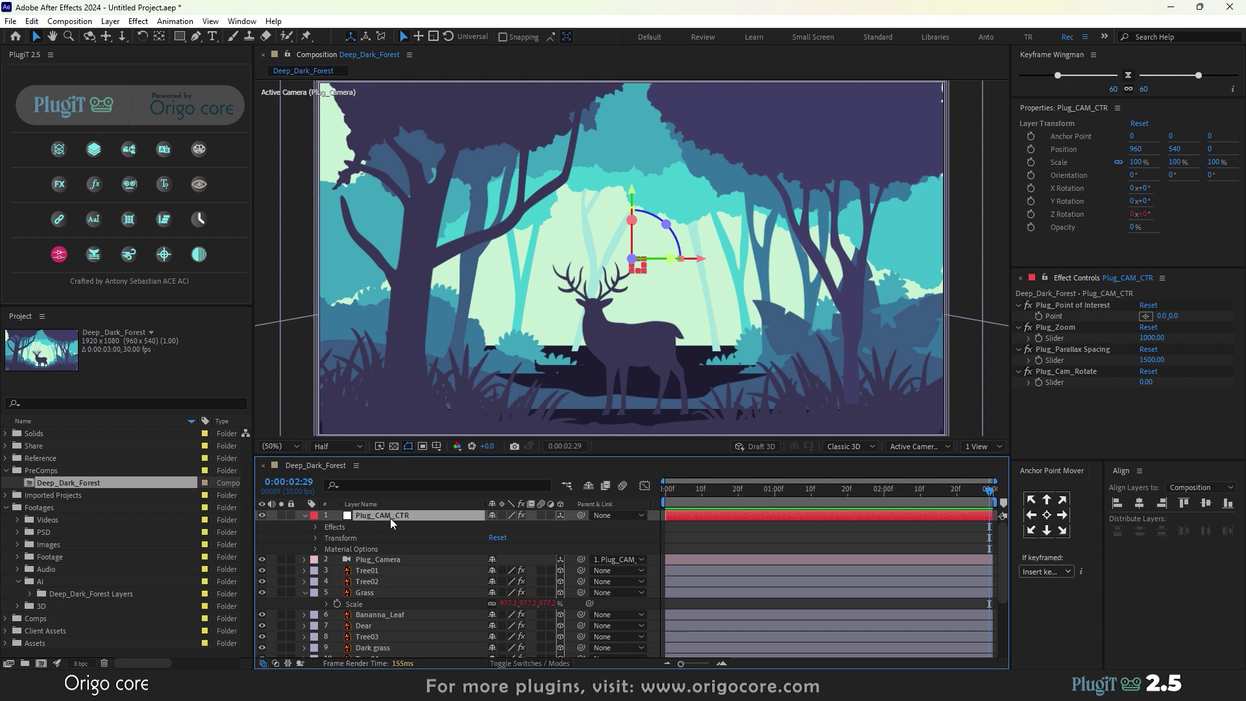
pyautogui.press('p')
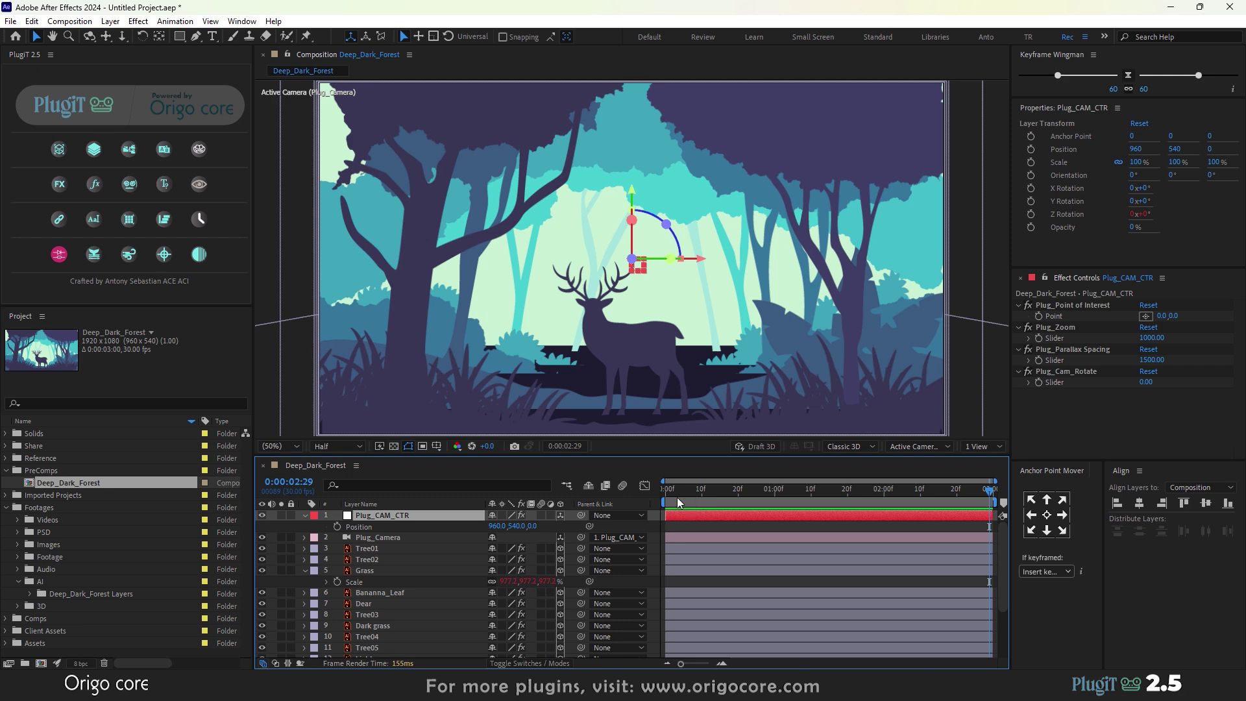
pyautogui.moveTo(678, 501); pyautogui.dragTo(644, 500)
pyautogui.click(337, 527)
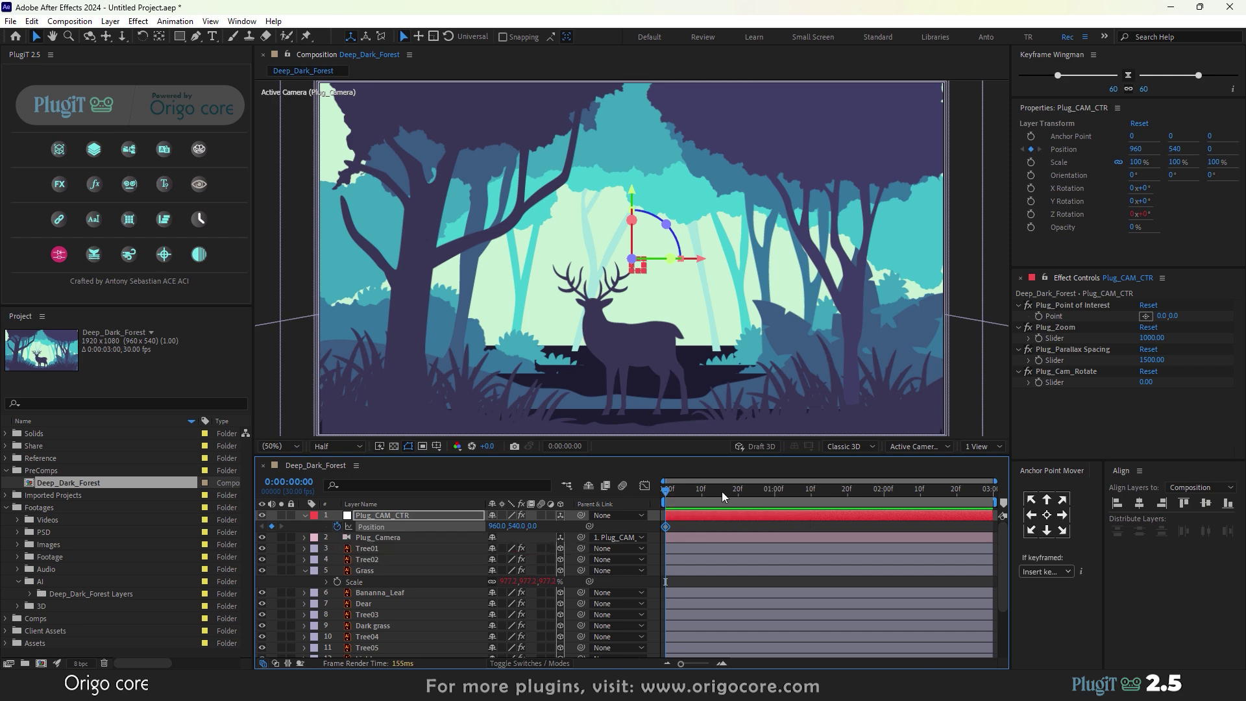
# - Add a Position keyframe for Plug_CAM_CTR at 0:00:02:29, trying a Z value of 2000 and settling on 15000
pyautogui.press('space')
pyautogui.moveTo(893, 491); pyautogui.dragTo(1008, 490)
pyautogui.click(534, 526)
pyautogui.press('Return')
pyautogui.moveTo(638, 517); pyautogui.dragTo(955, 476)
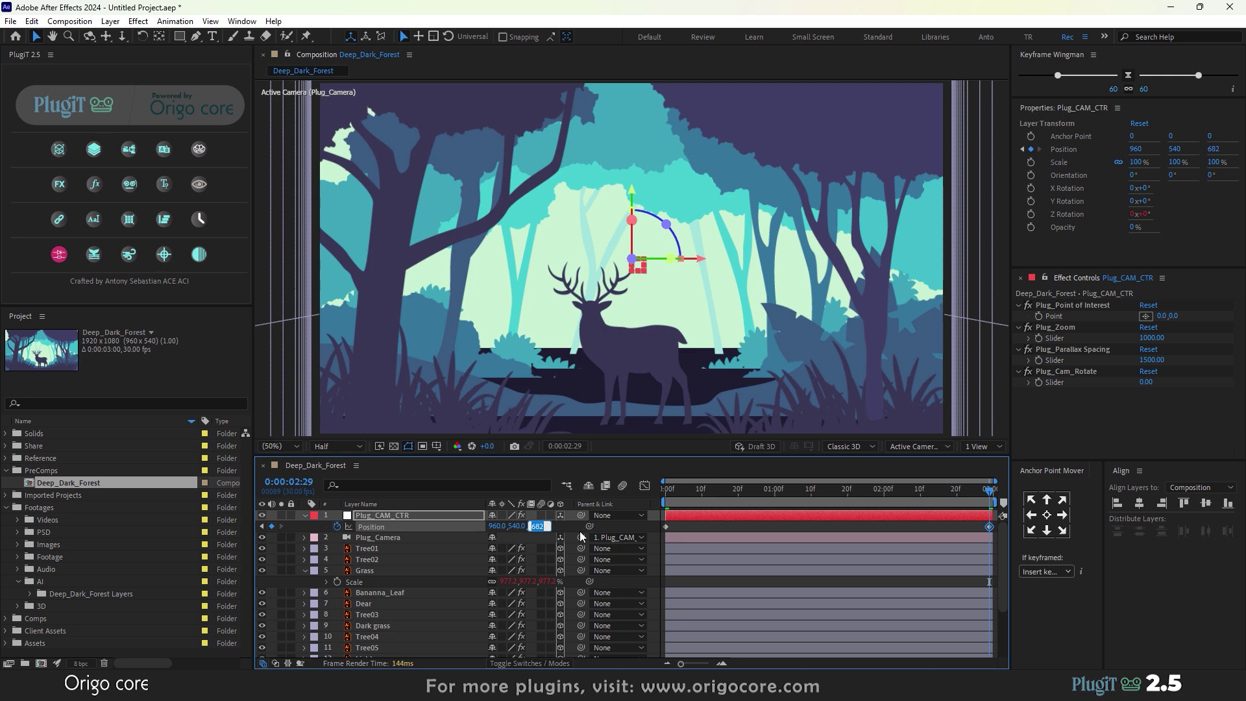
pyautogui.write('2000')
pyautogui.press('Return')
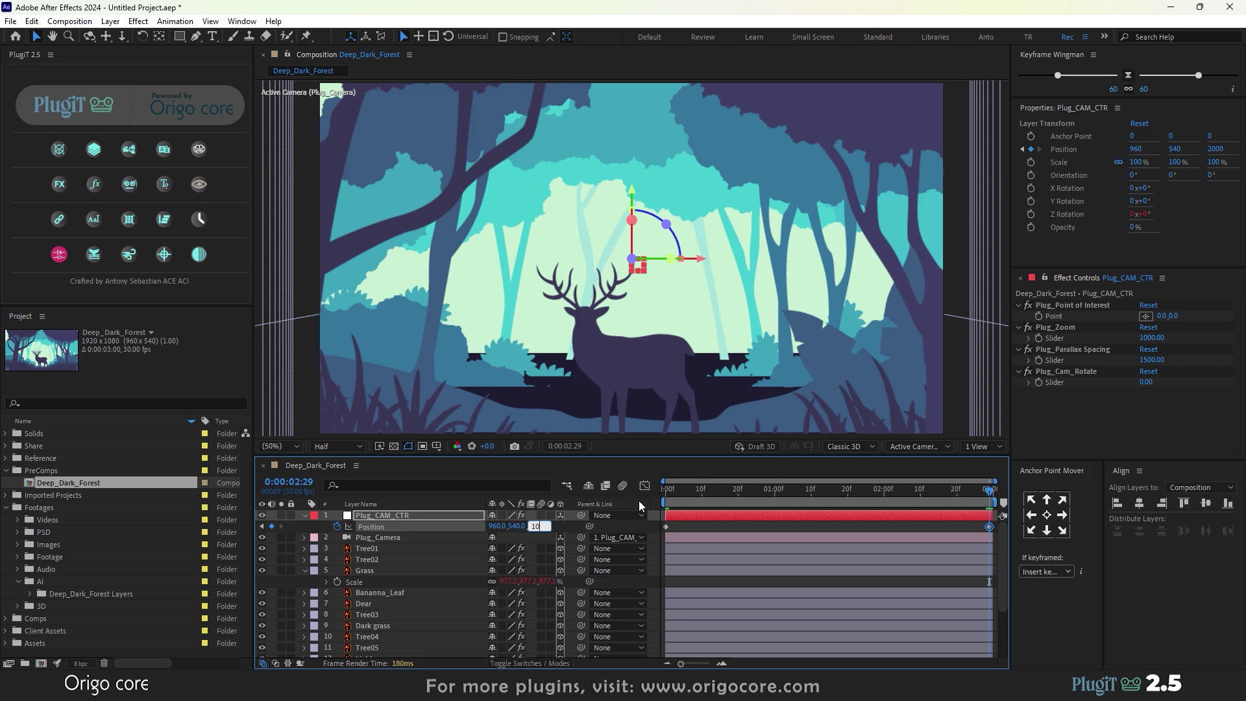
pyautogui.write('15000')
pyautogui.press('Return')
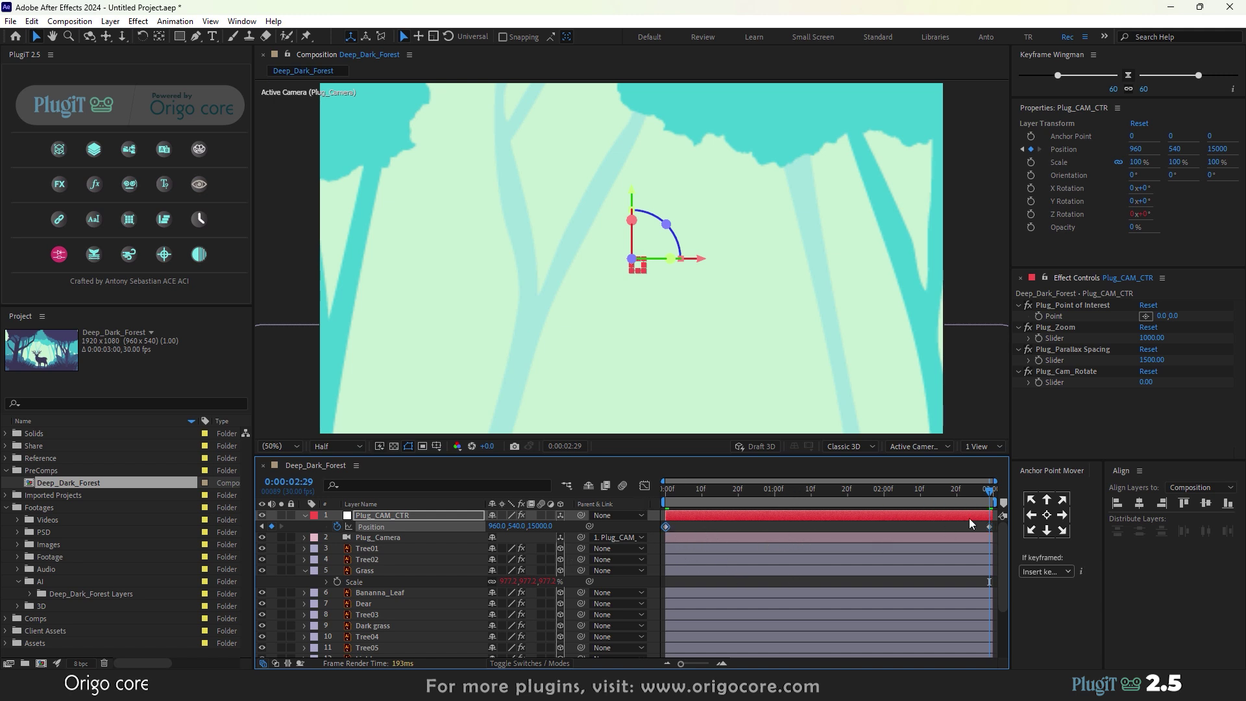
# - Apply Easy Ease to both Position keyframes of Plug_CAM_CTR
pyautogui.rightClick(989, 529)
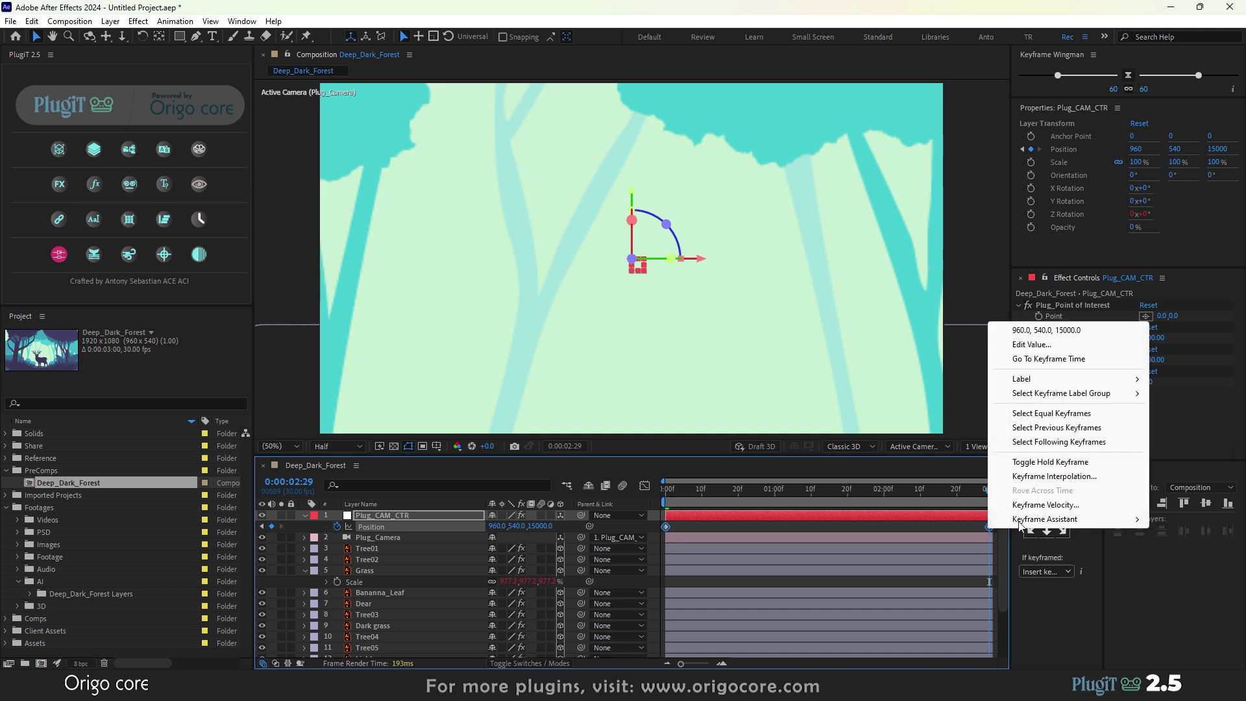
pyautogui.moveTo(1042, 519)
pyautogui.click(858, 566)
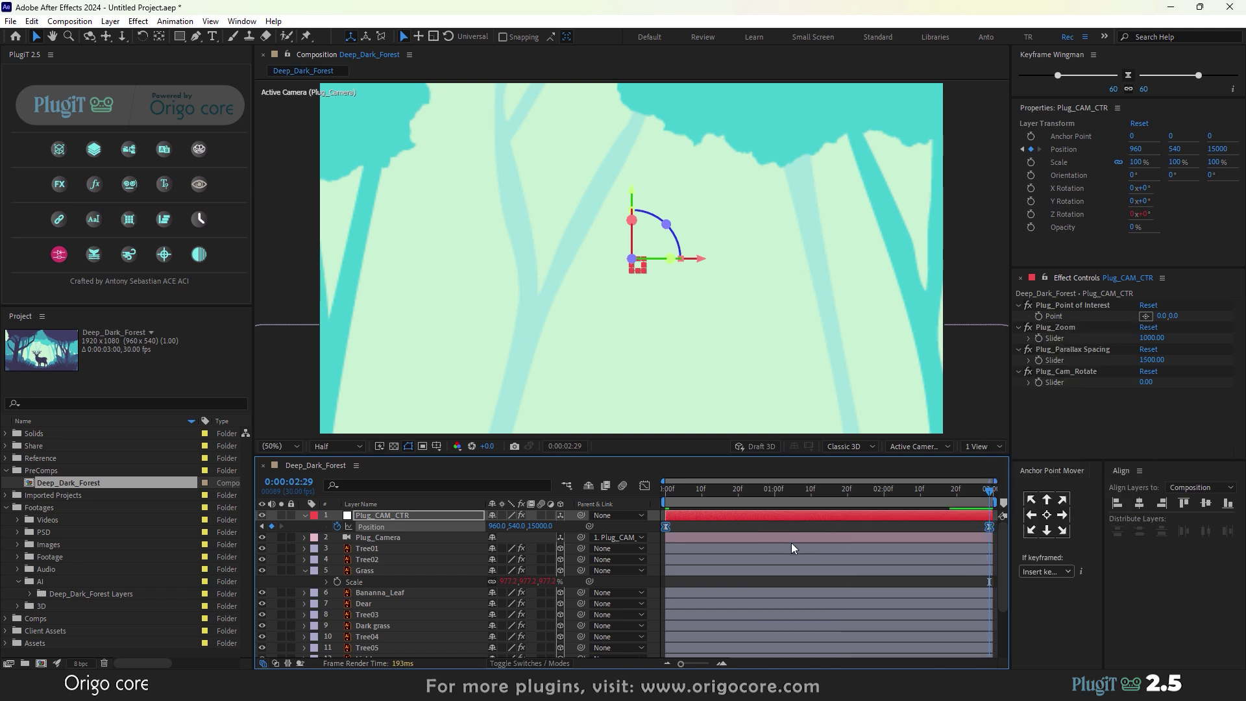
# - Scrub through the eased camera push between the first and last keyframes, and play the animation from 0:00:00:00
pyautogui.press('Home')
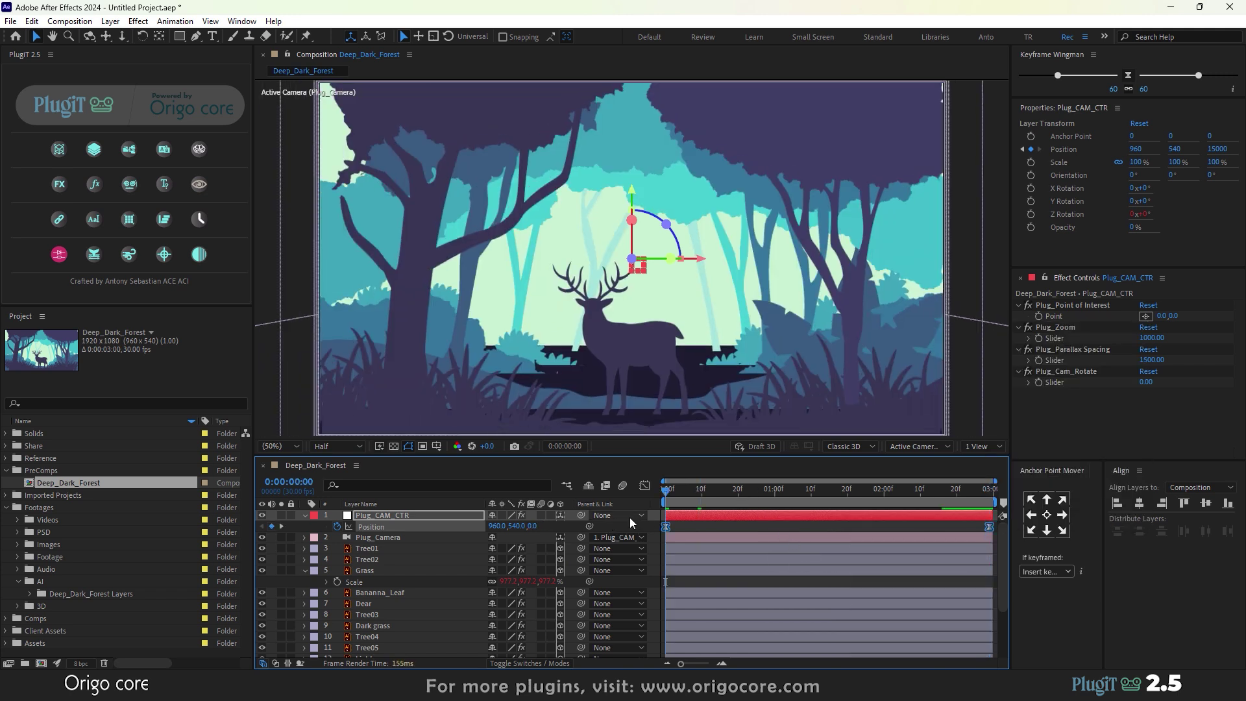
pyautogui.click(679, 491)
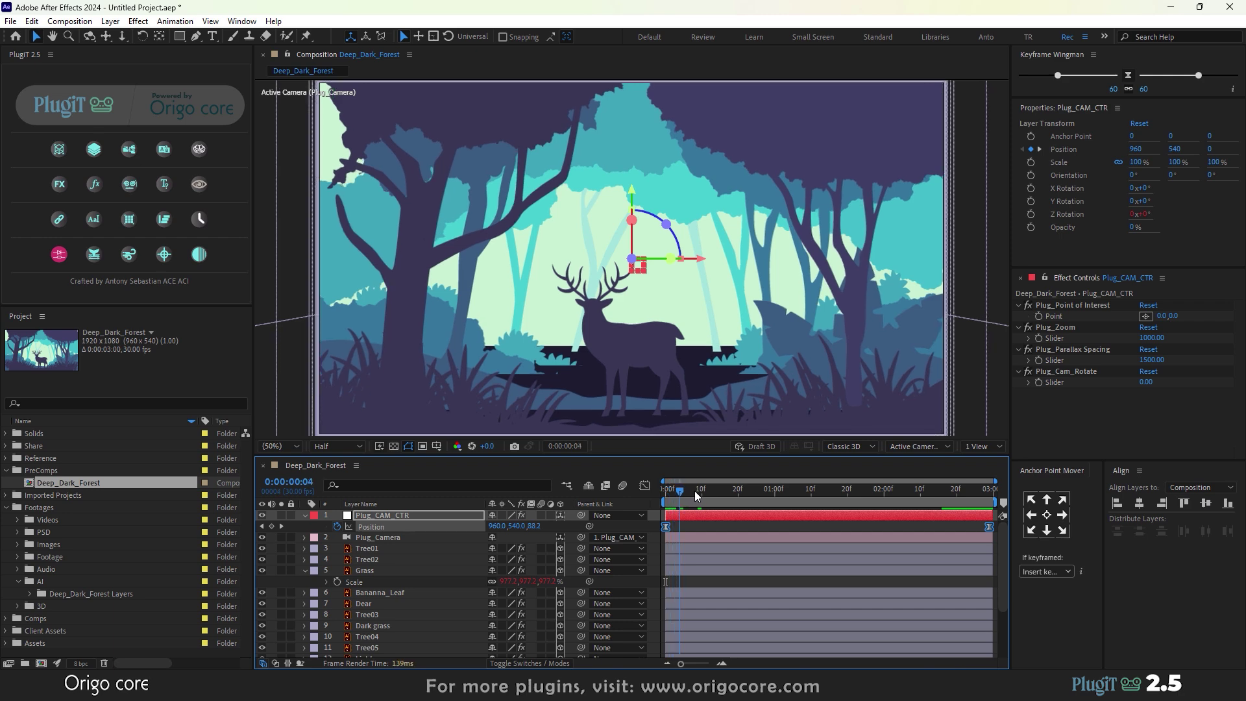
pyautogui.moveTo(695, 491); pyautogui.dragTo(982, 501)
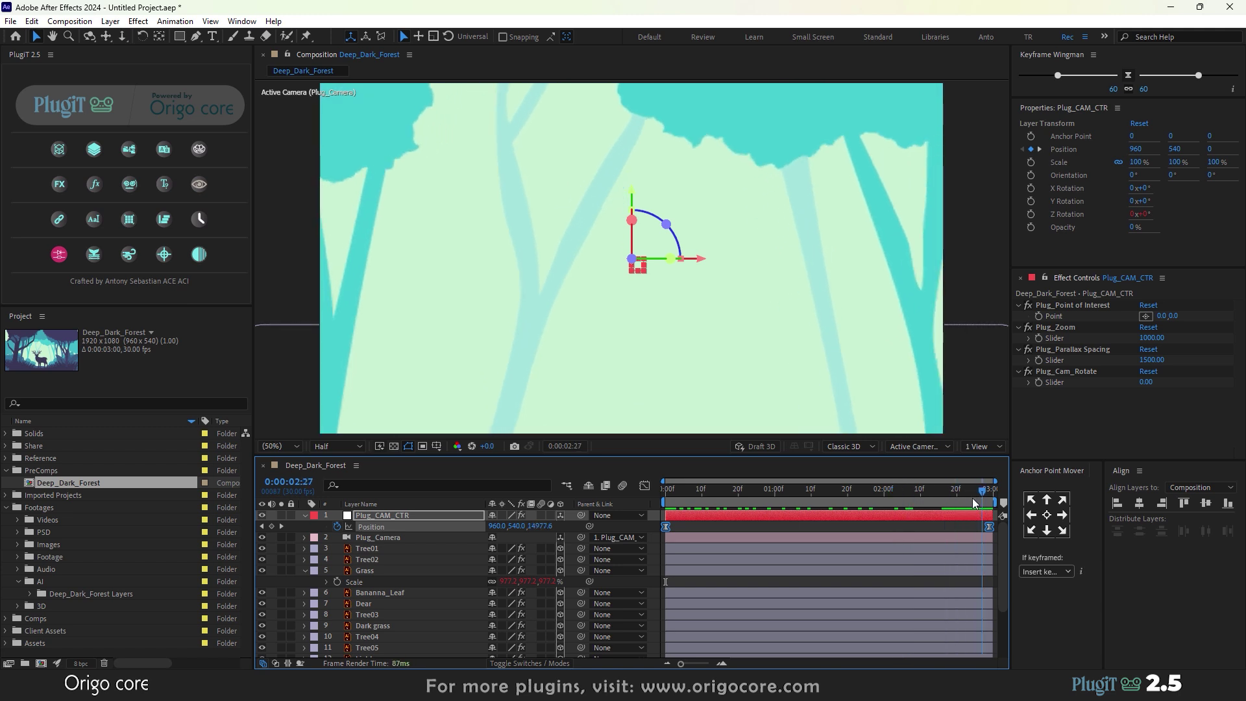
pyautogui.moveTo(851, 506); pyautogui.dragTo(654, 507)
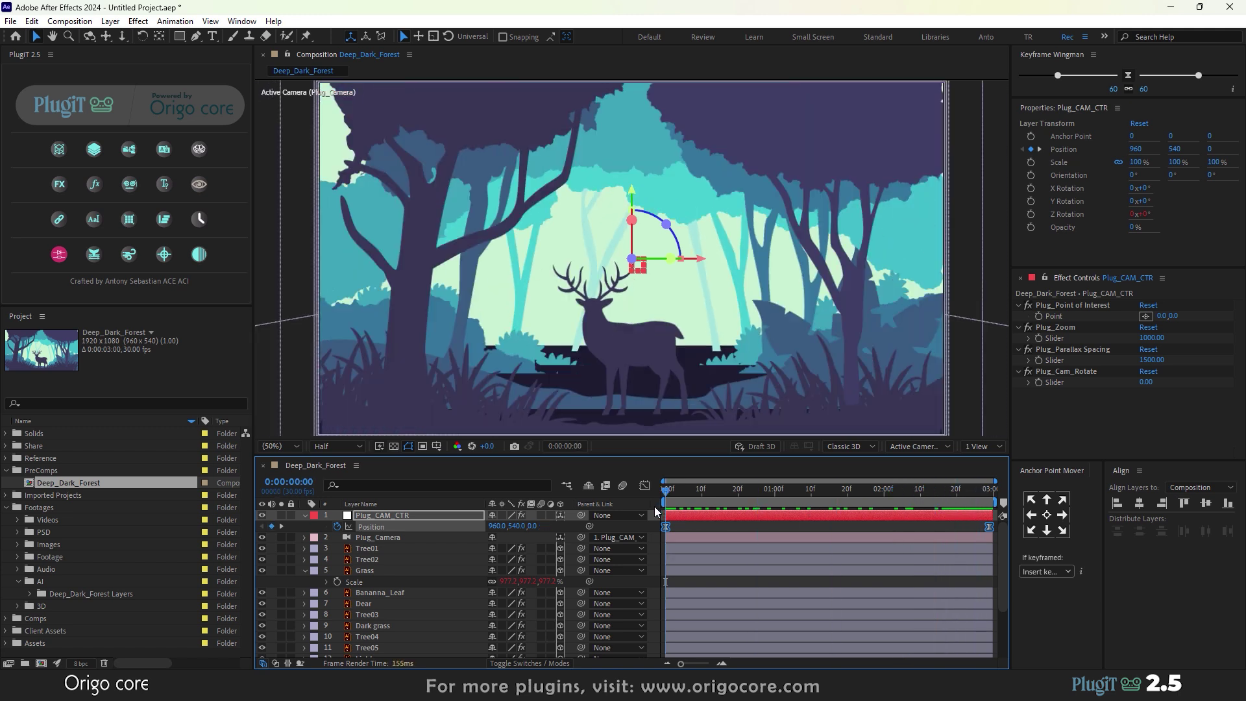
pyautogui.press('space')
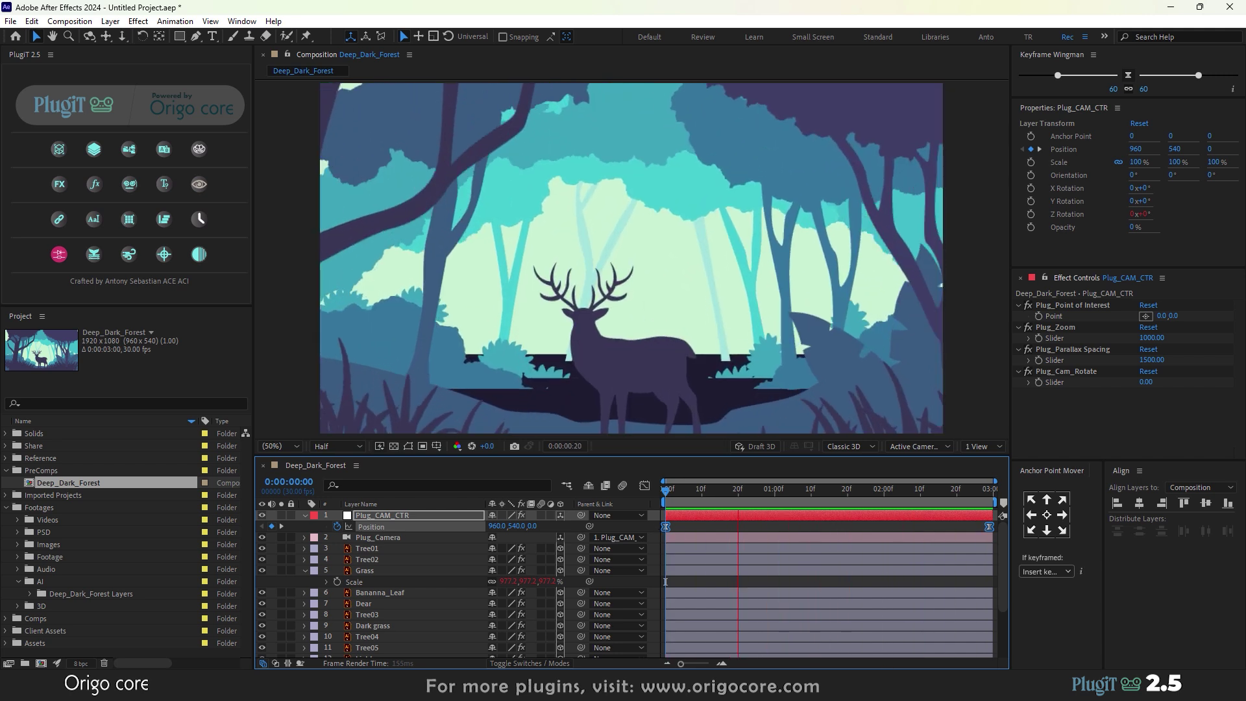
# - At 0:00:01:11, try to move the BACKGROUND layer slightly down and undo the move
pyautogui.click(815, 490)
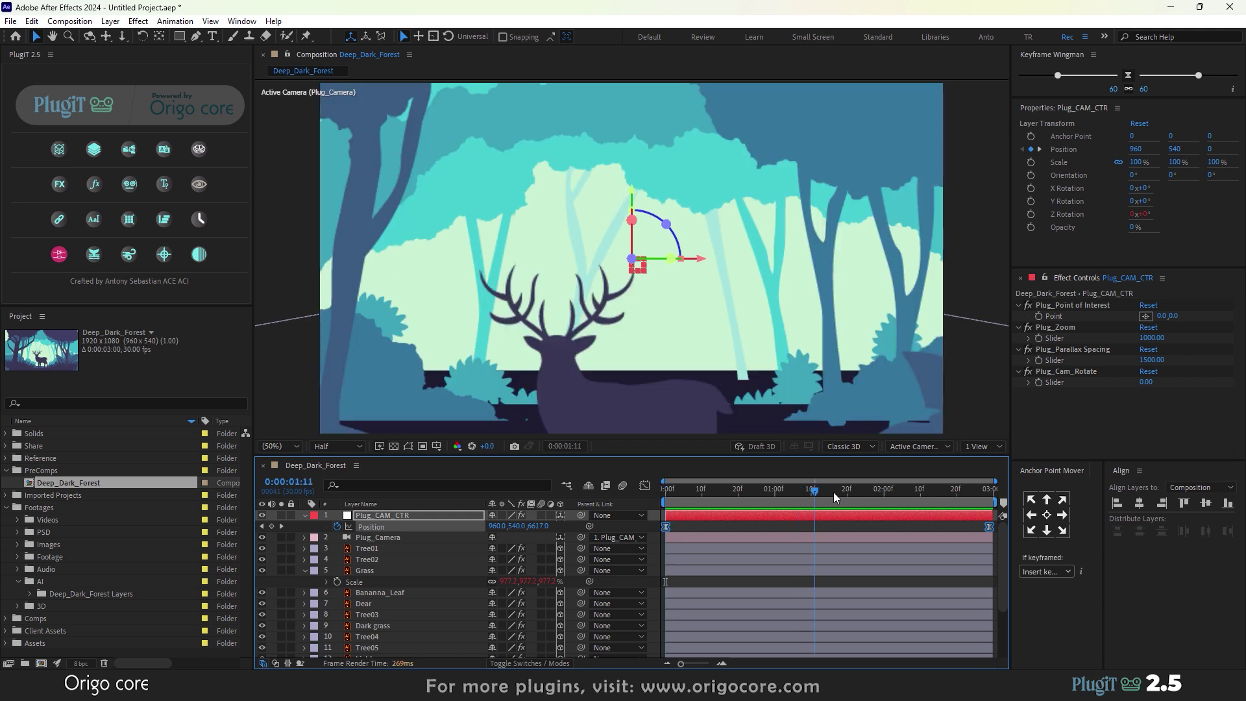
pyautogui.moveTo(834, 493)
pyautogui.mouseDown()
pyautogui.moveTo(871, 494)
pyautogui.moveTo(814, 496)
pyautogui.mouseUp()
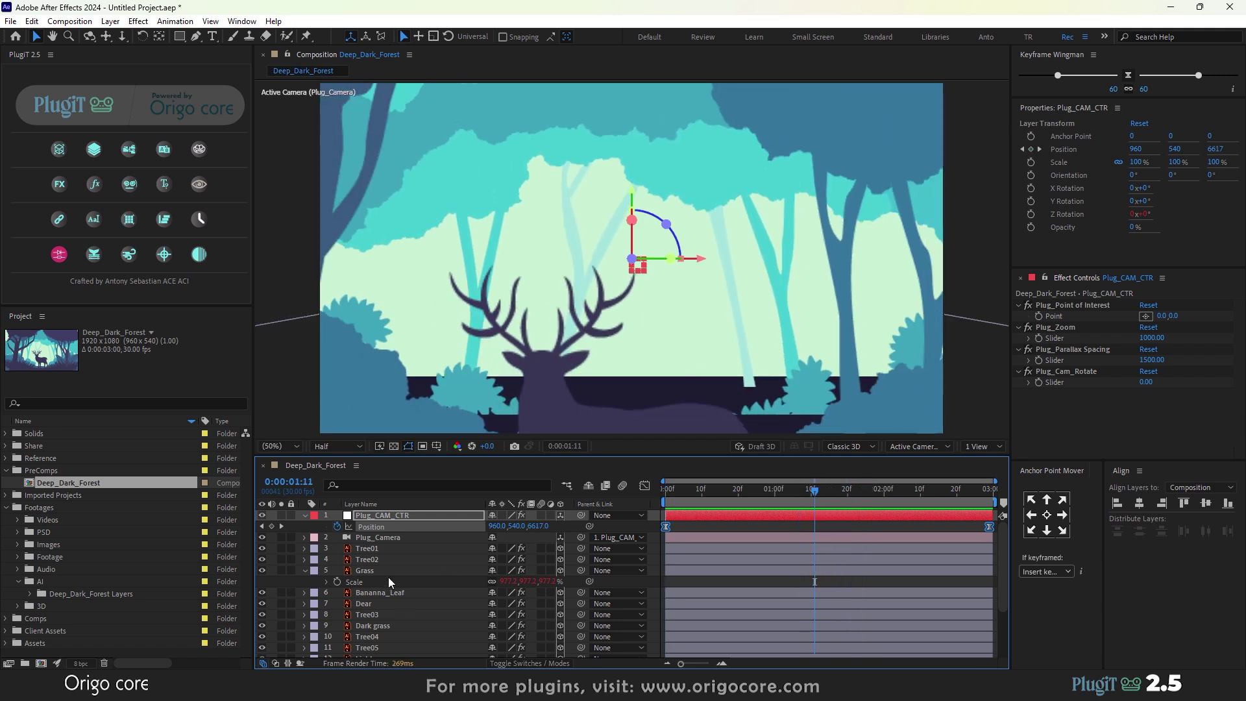
pyautogui.scroll(-3, 389, 604)
pyautogui.click(387, 631)
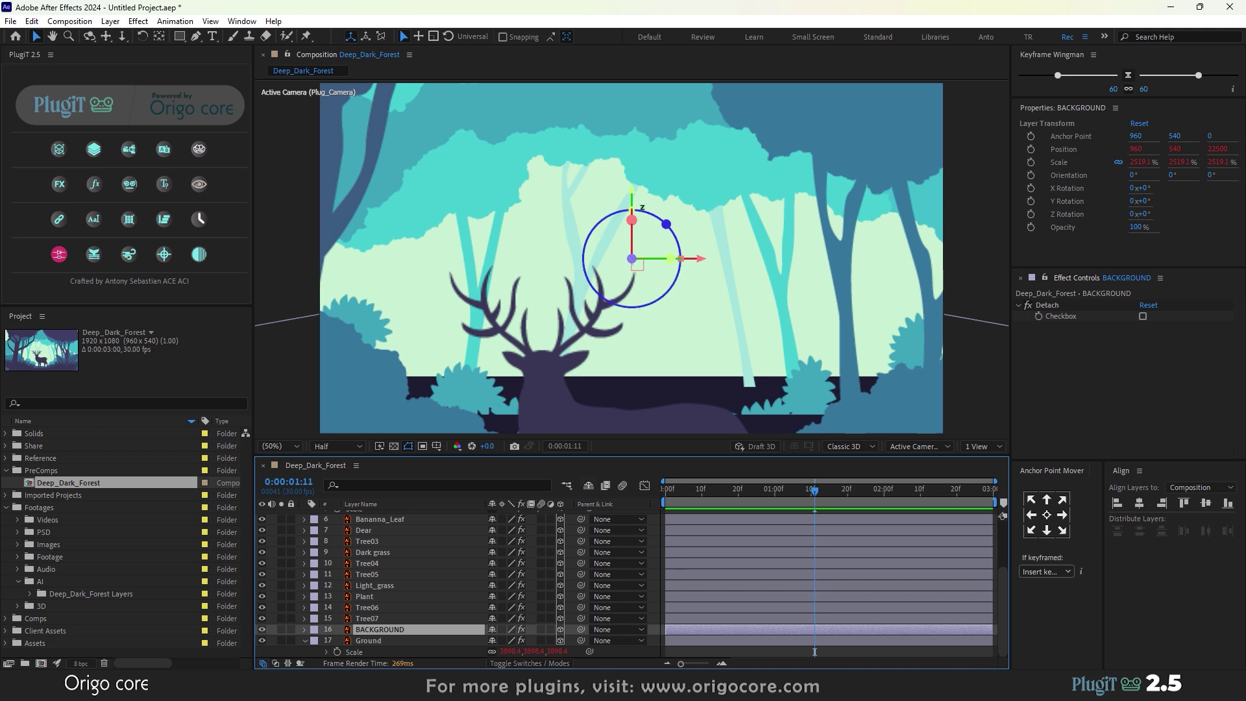
pyautogui.moveTo(633, 196); pyautogui.dragTo(636, 210)
pyautogui.hotkey('ctrl', 'z')
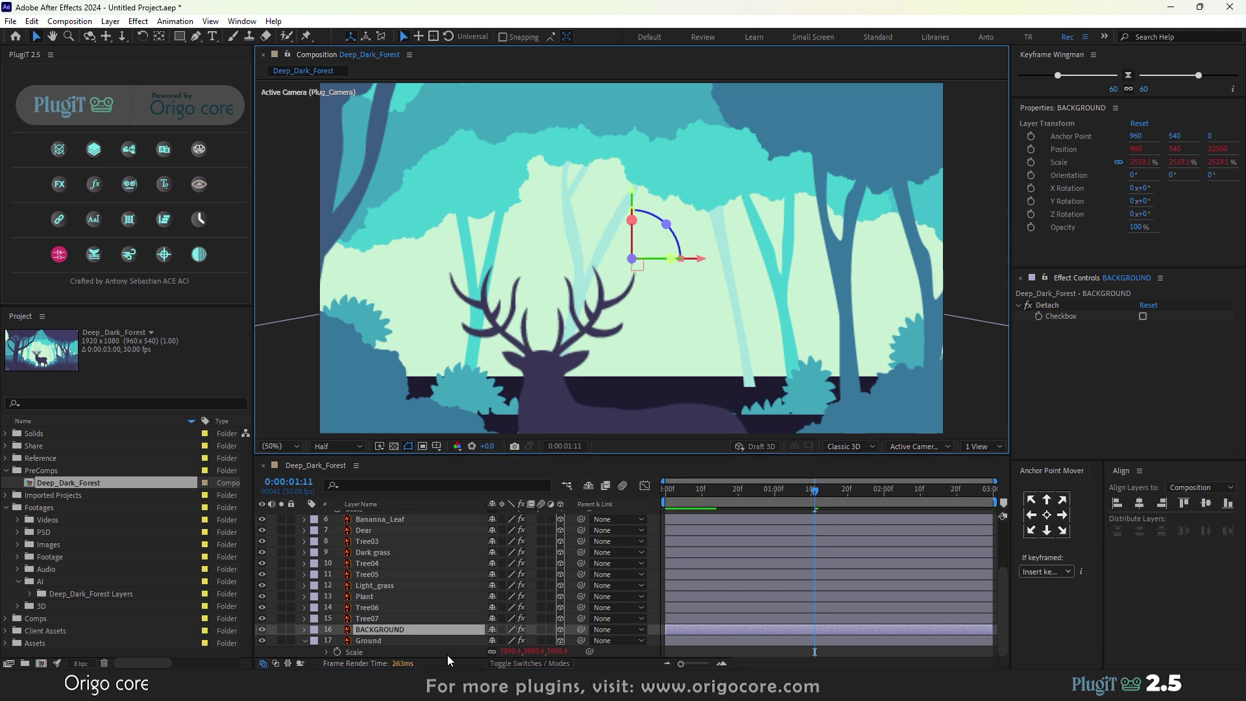
# - Select the Ground layer and examine its extent beyond the frame at 25% magnification
pyautogui.click(417, 650)
pyautogui.click(419, 641)
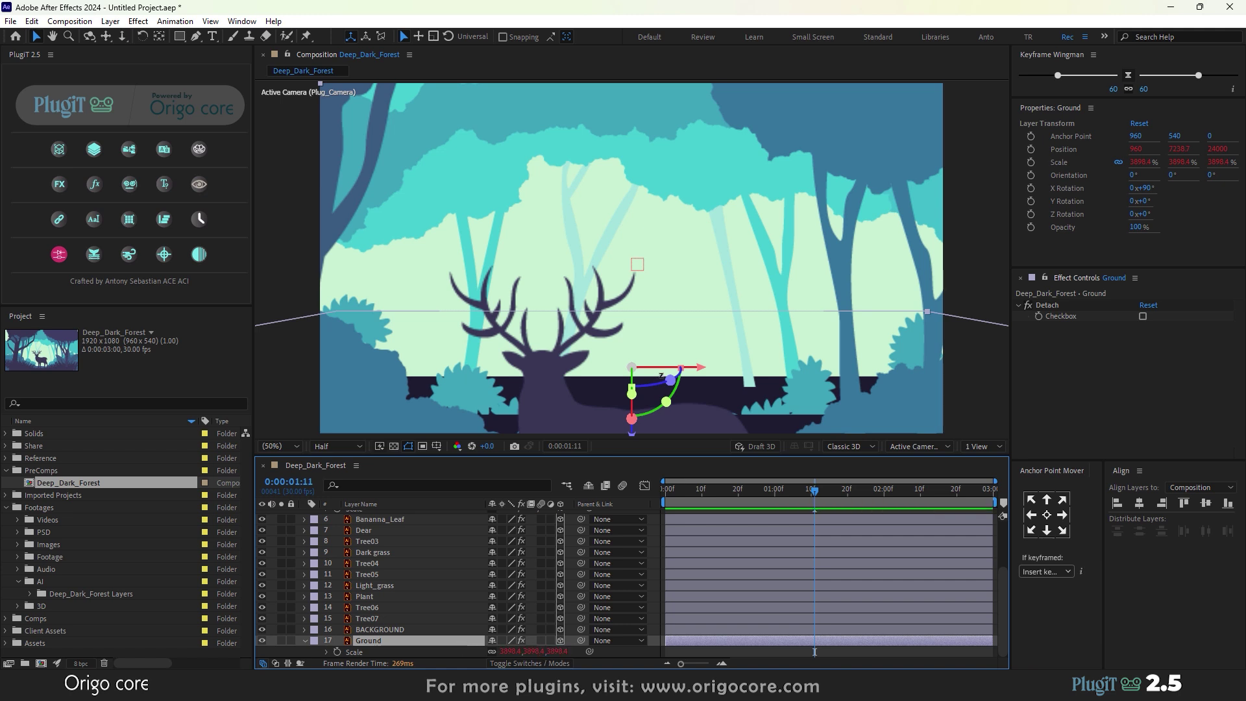
pyautogui.moveTo(636, 435); pyautogui.dragTo(658, 344)
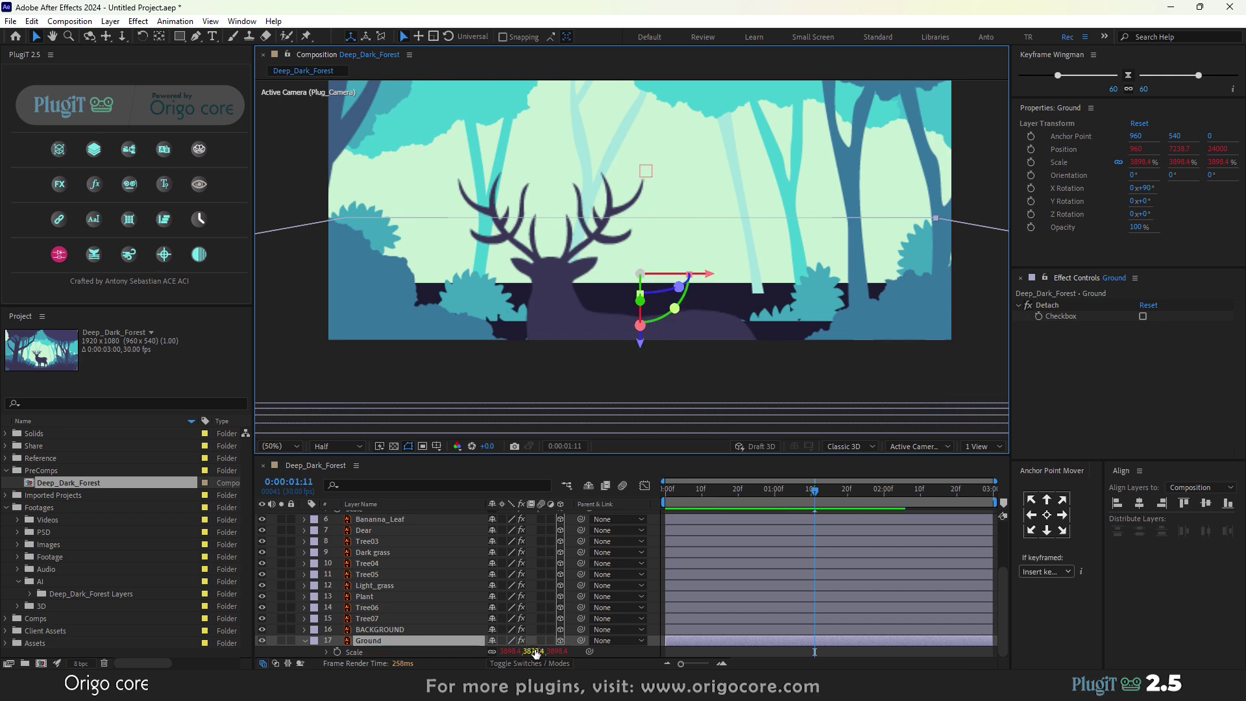
pyautogui.press(',')
pyautogui.press(',')
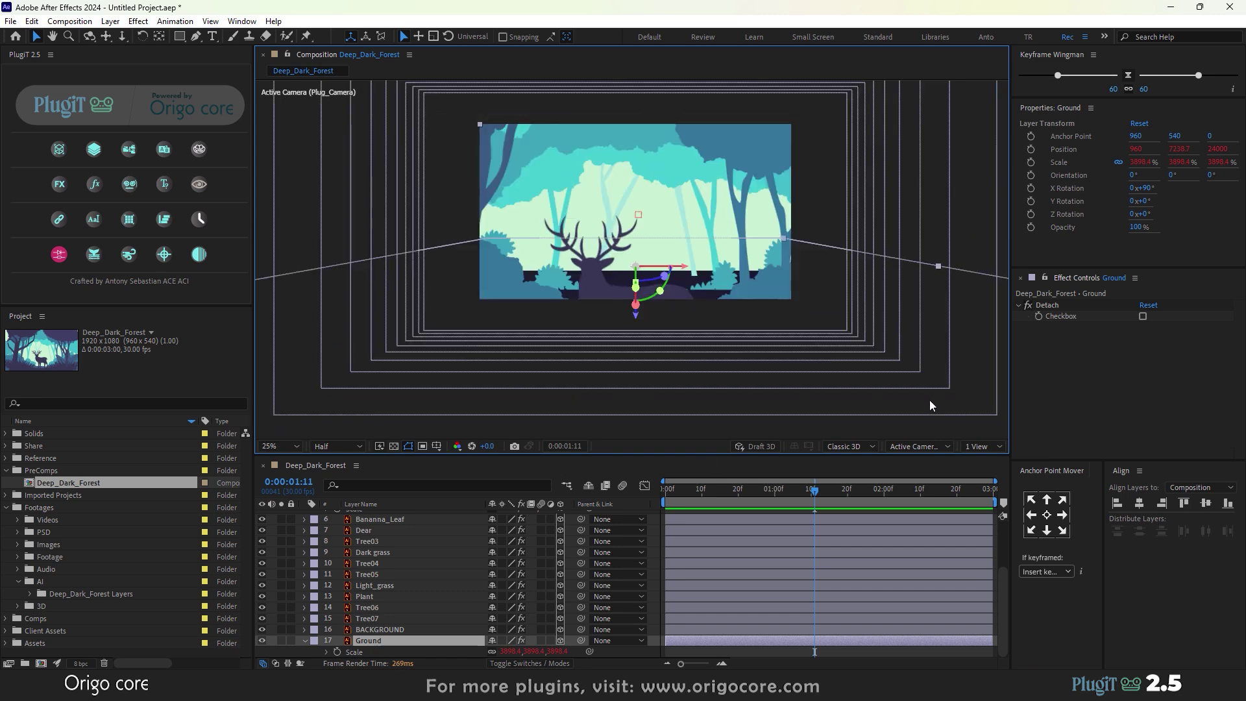
# - Return to 0:00:00:00, fit the composition in the viewer, and play the camera push again
pyautogui.moveTo(881, 496); pyautogui.dragTo(659, 508)
pyautogui.click(976, 446)
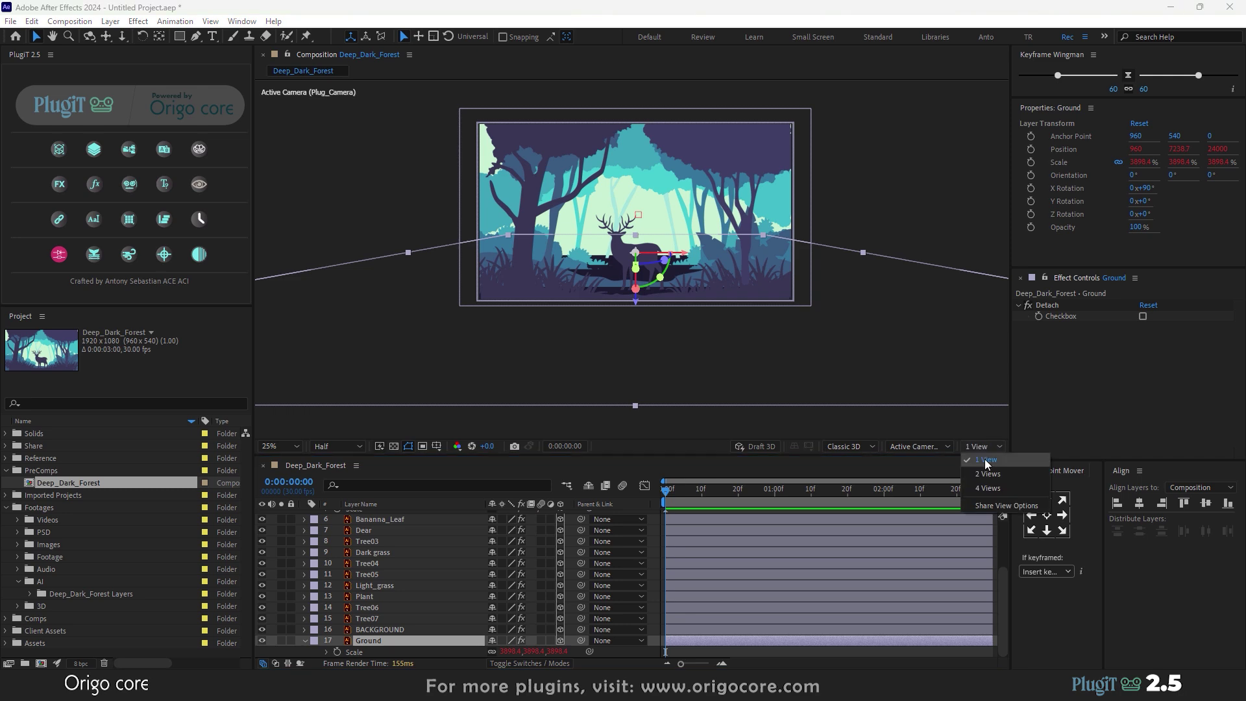
pyautogui.click(942, 447)
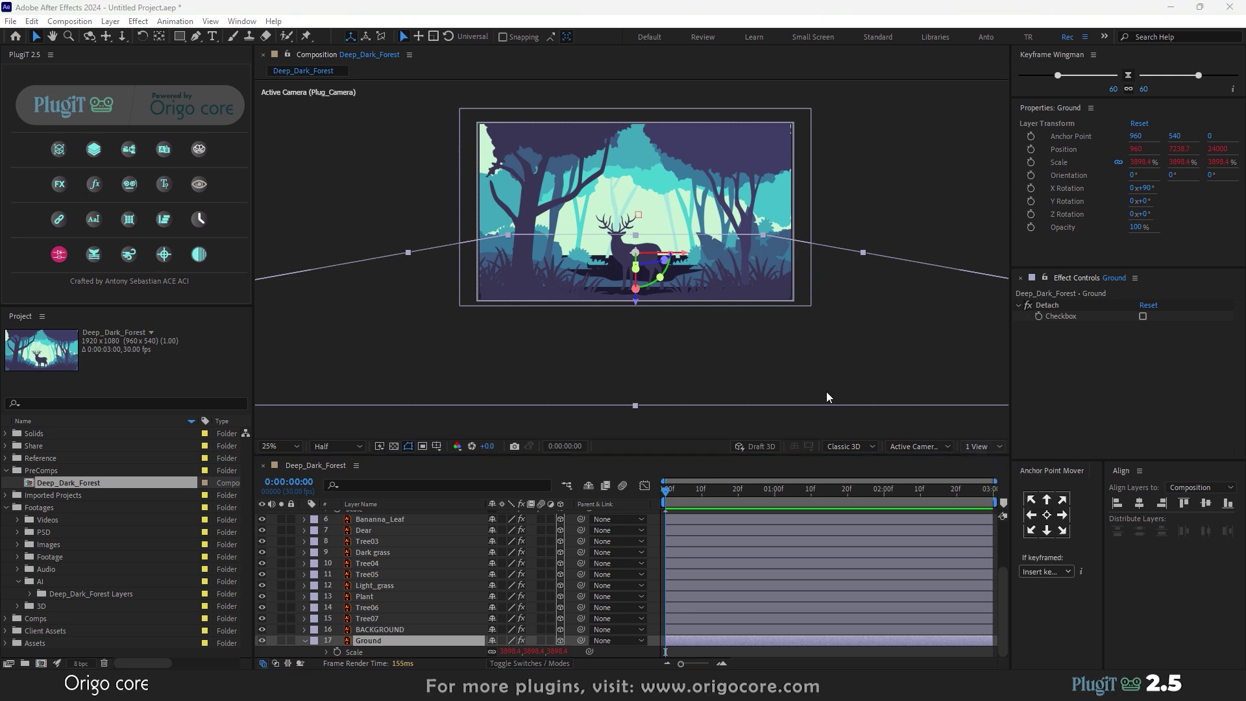
pyautogui.click(287, 445)
pyautogui.click(273, 217)
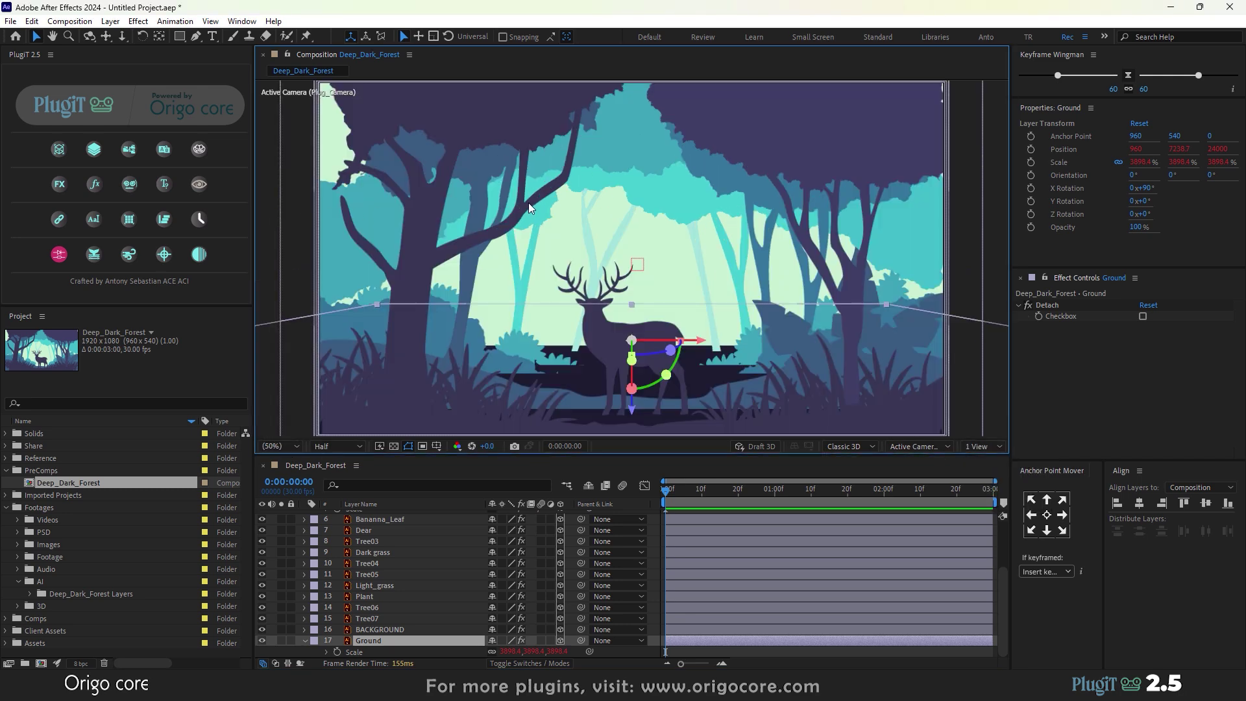
pyautogui.press('space')
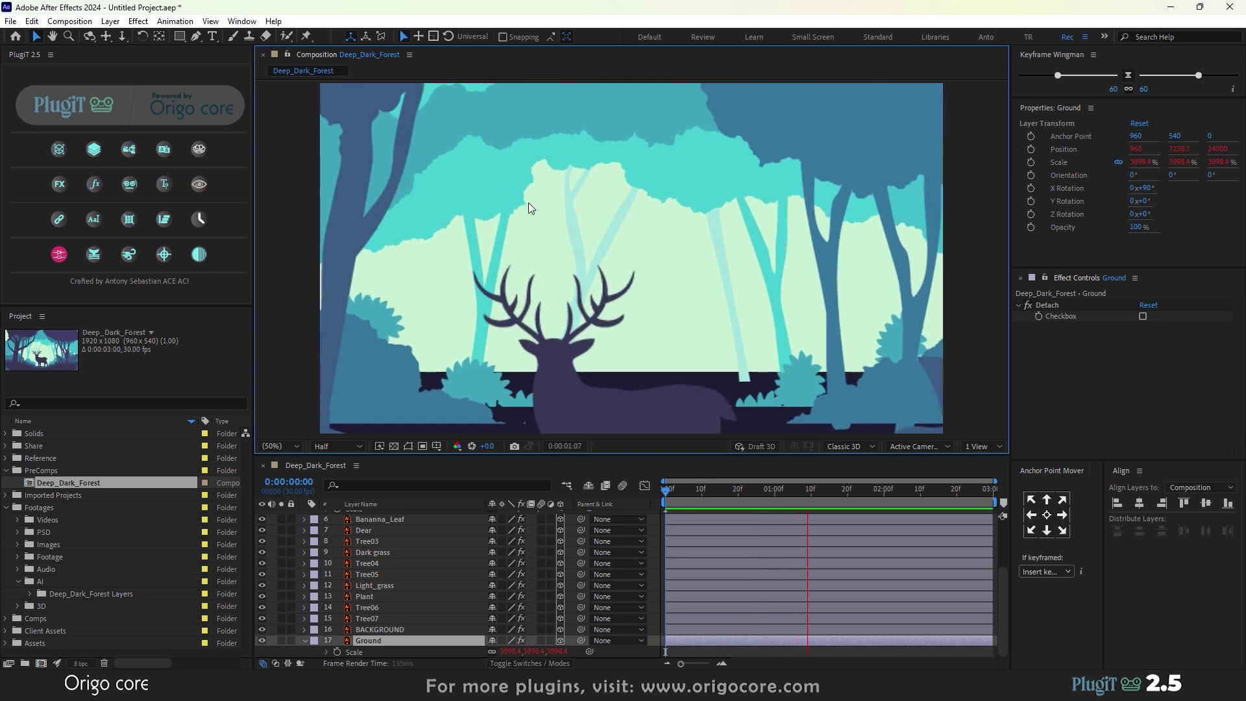